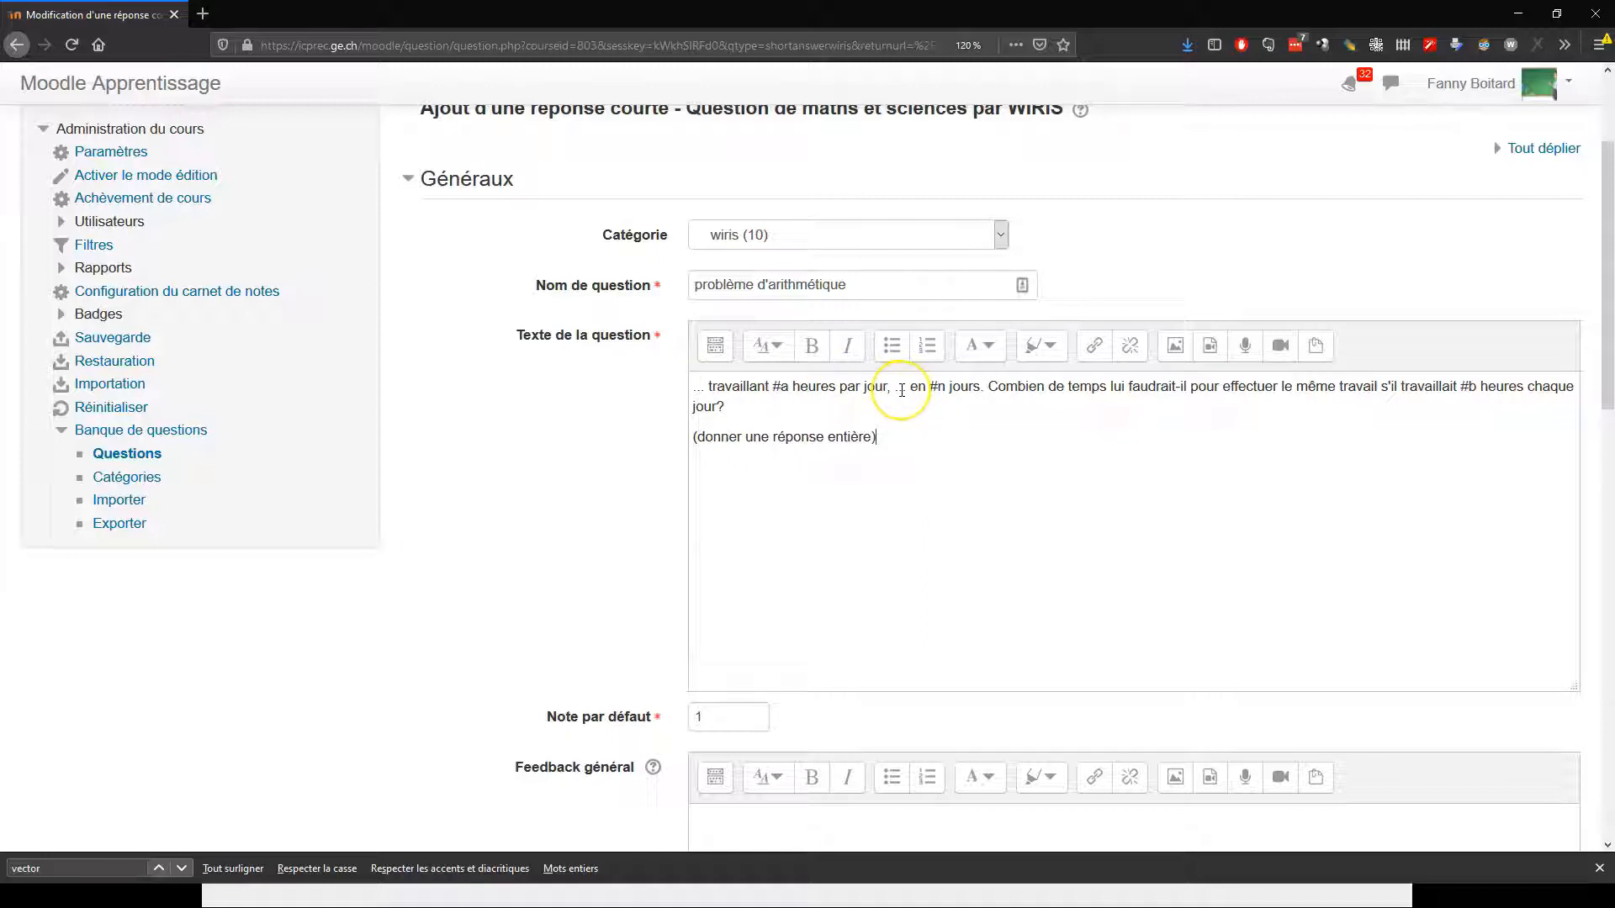
- Examine the question text for the elided words and the variable placeholders #a, #n and #b
{"action": "triple_click", "coordinate": [901, 389]}
{"action": "double_click", "coordinate": [900, 389]}
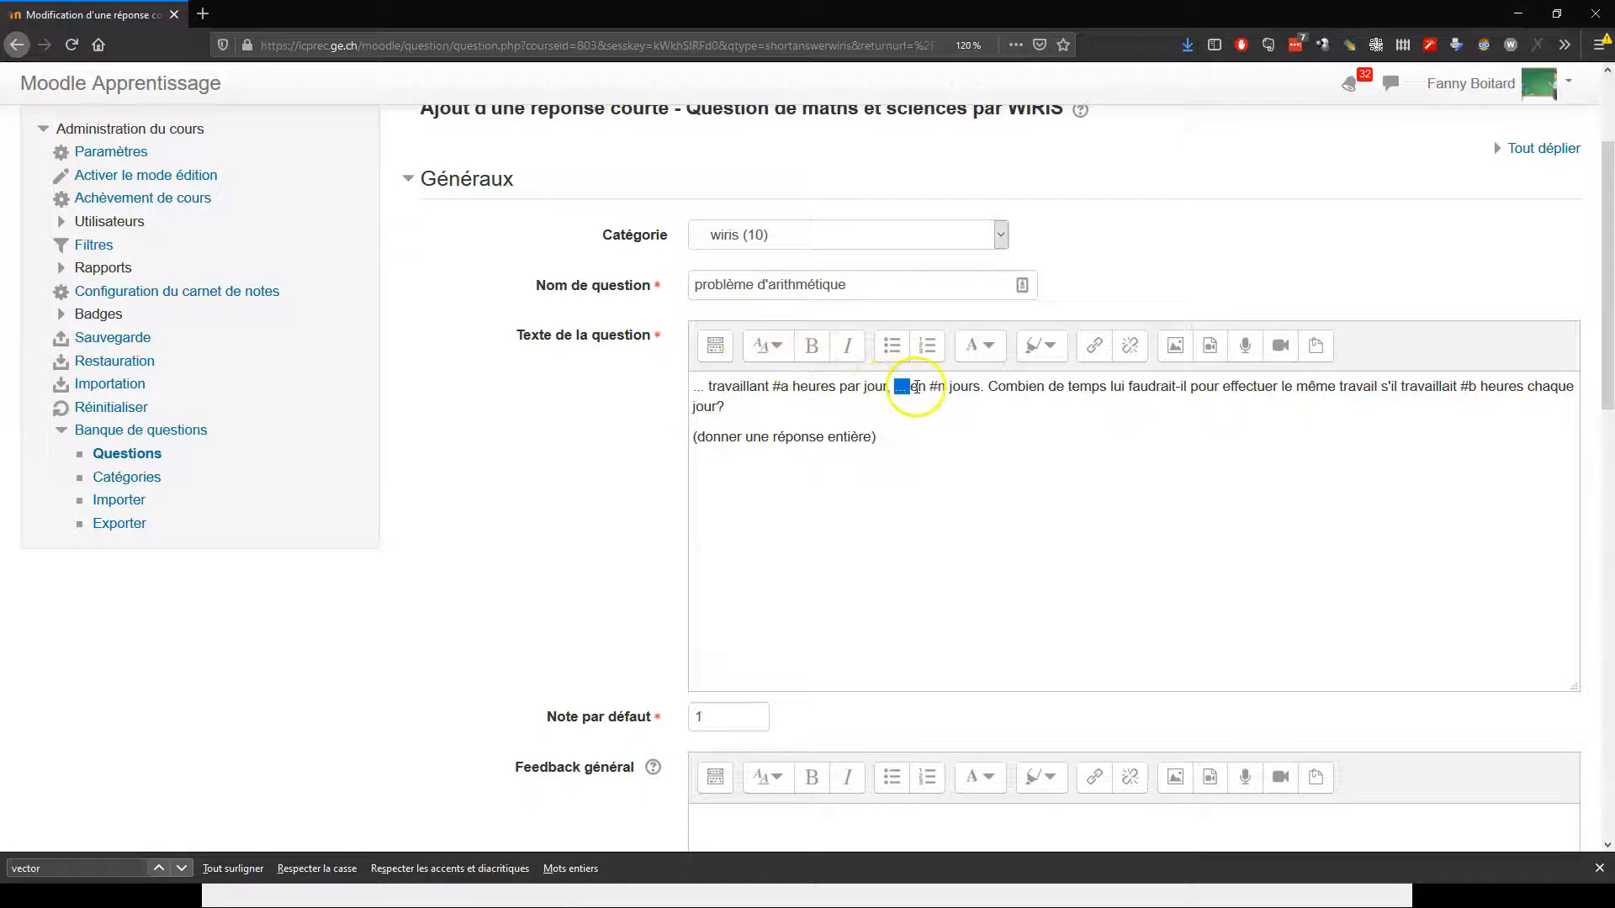
{"action": "left_click", "coordinate": [912, 407]}
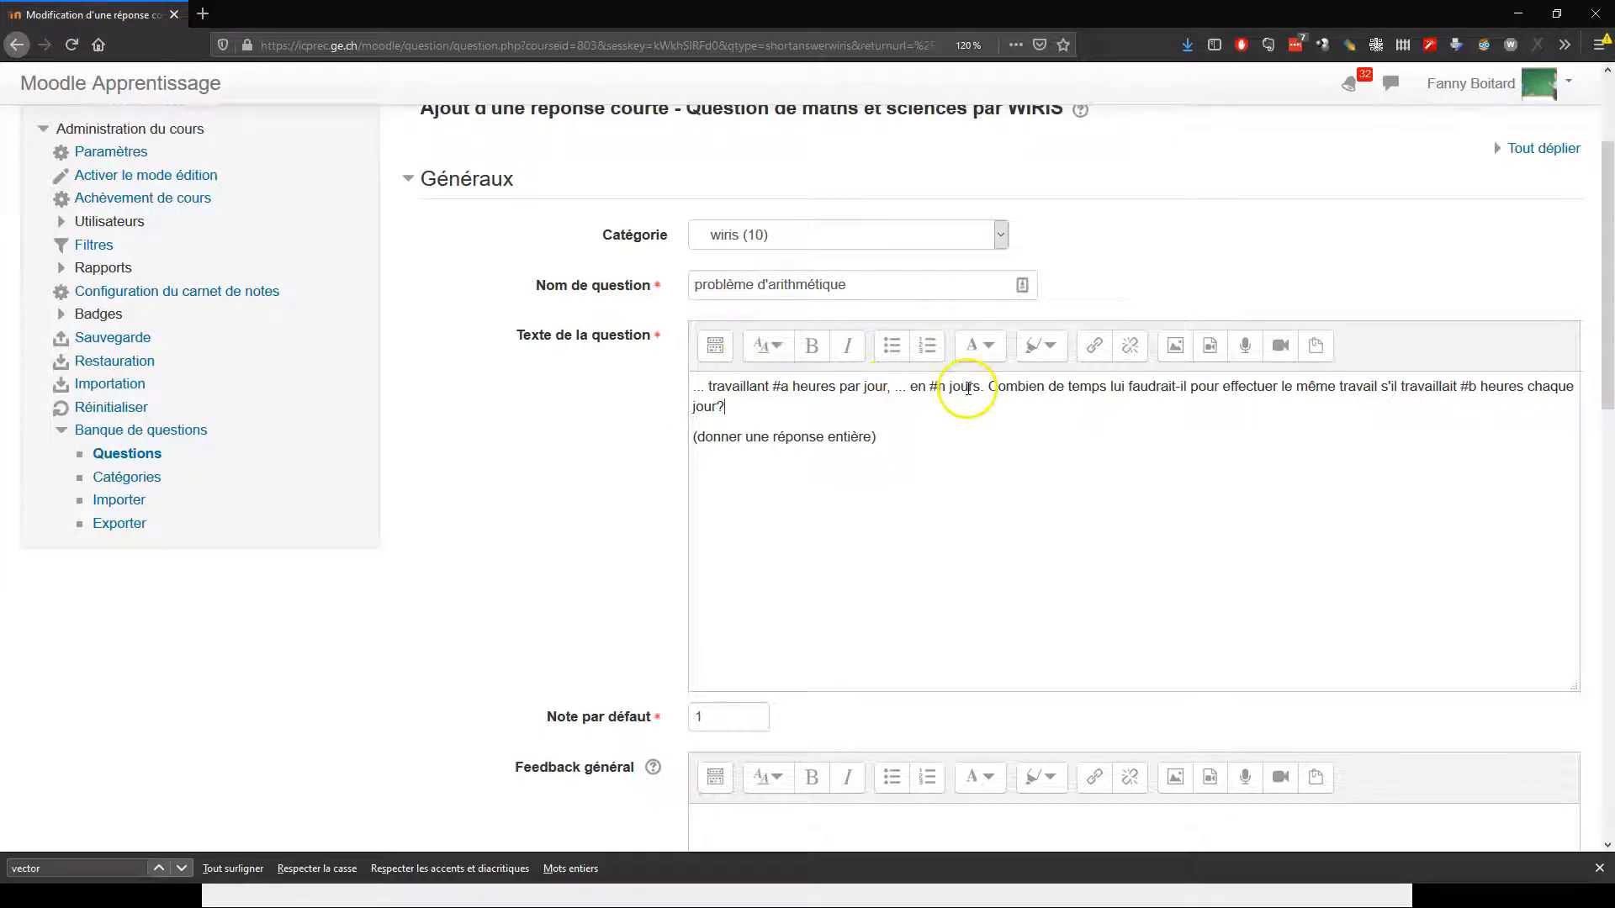
{"action": "left_click", "coordinate": [1221, 450]}
{"action": "left_click", "coordinate": [1471, 407]}
{"action": "left_click", "coordinate": [1391, 477]}
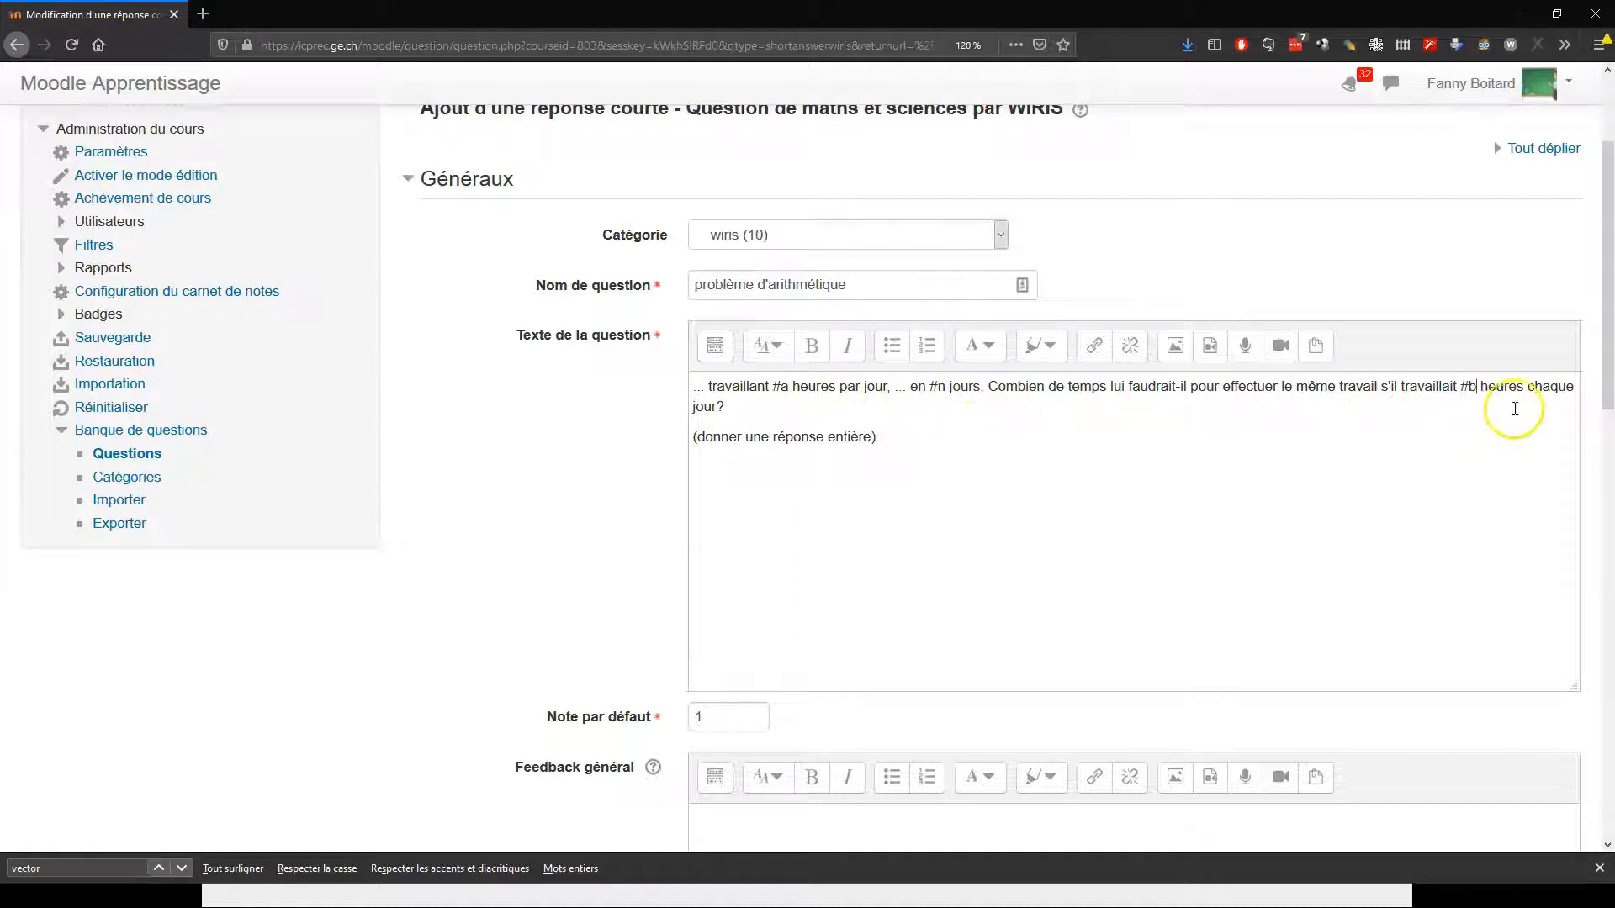
- Open the Wiris editor for Réponse 1 and begin the correct answer with #
{"action": "scroll", "coordinate": [1371, 484], "scroll_direction": "down", "scroll_amount": 2}
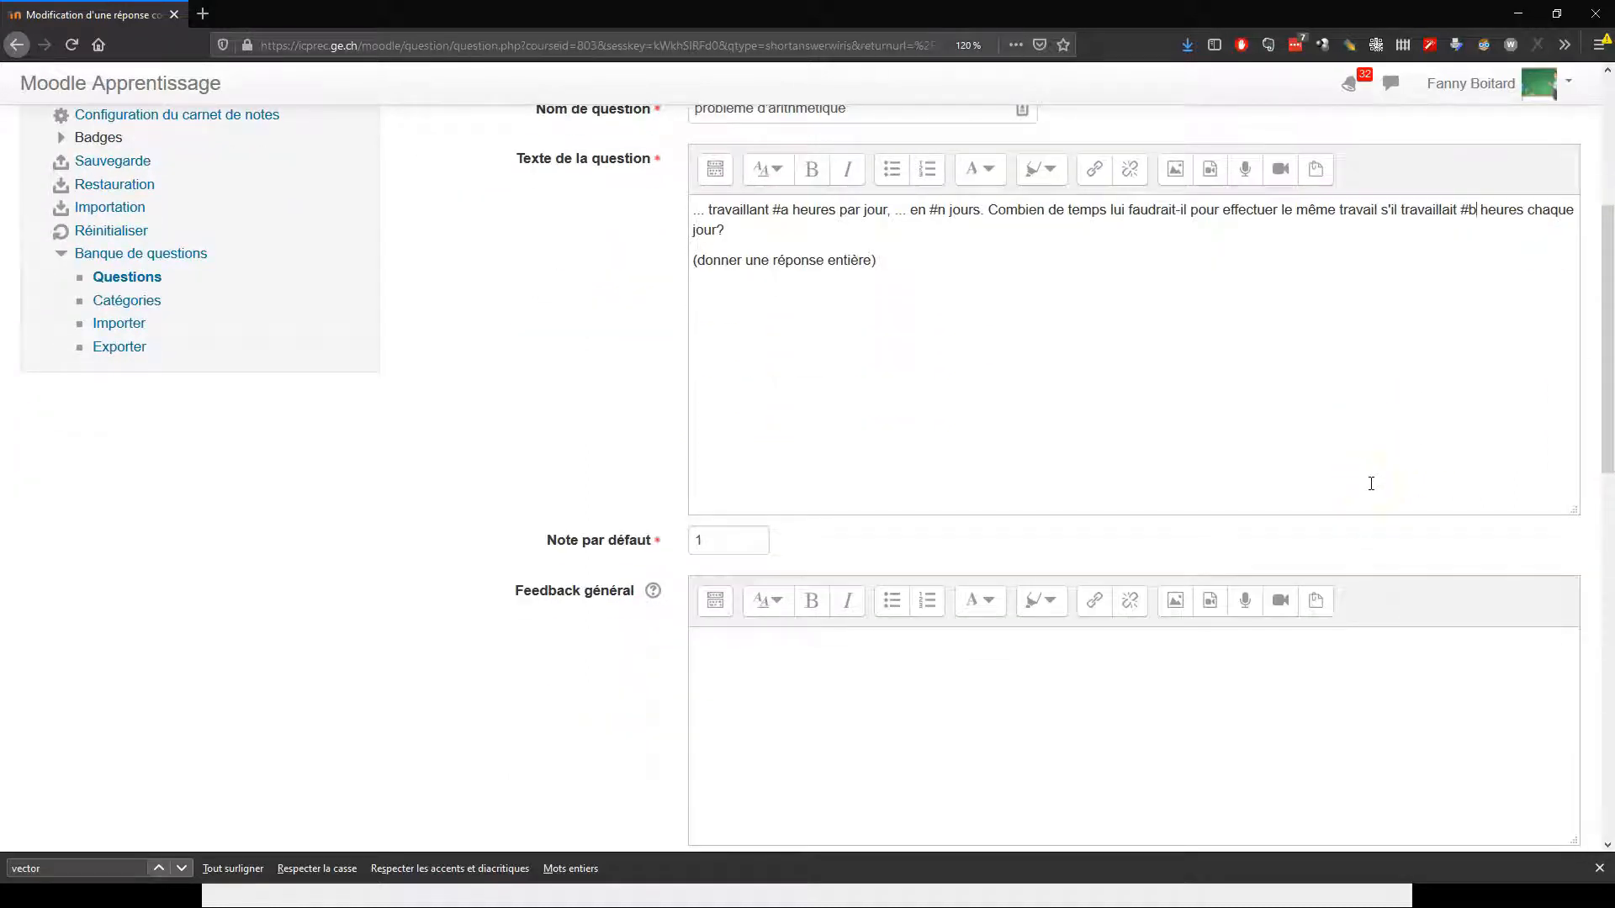
{"action": "scroll", "coordinate": [1371, 484], "scroll_direction": "down", "scroll_amount": 2}
{"action": "left_click", "coordinate": [931, 581]}
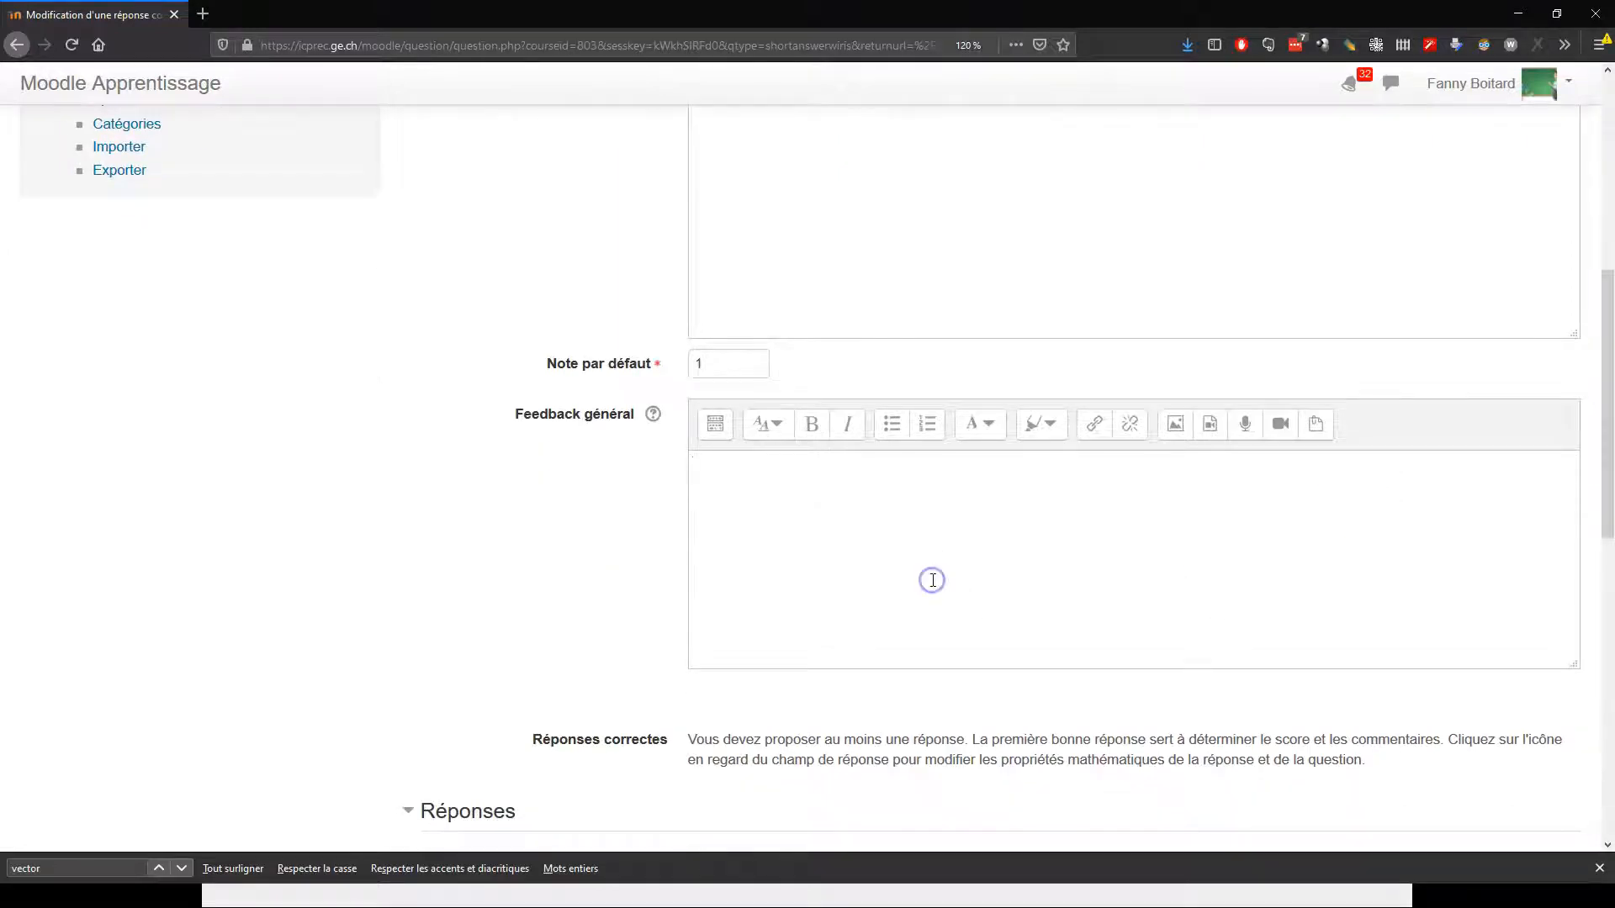
{"action": "scroll", "coordinate": [930, 578], "scroll_direction": "down", "scroll_amount": 2}
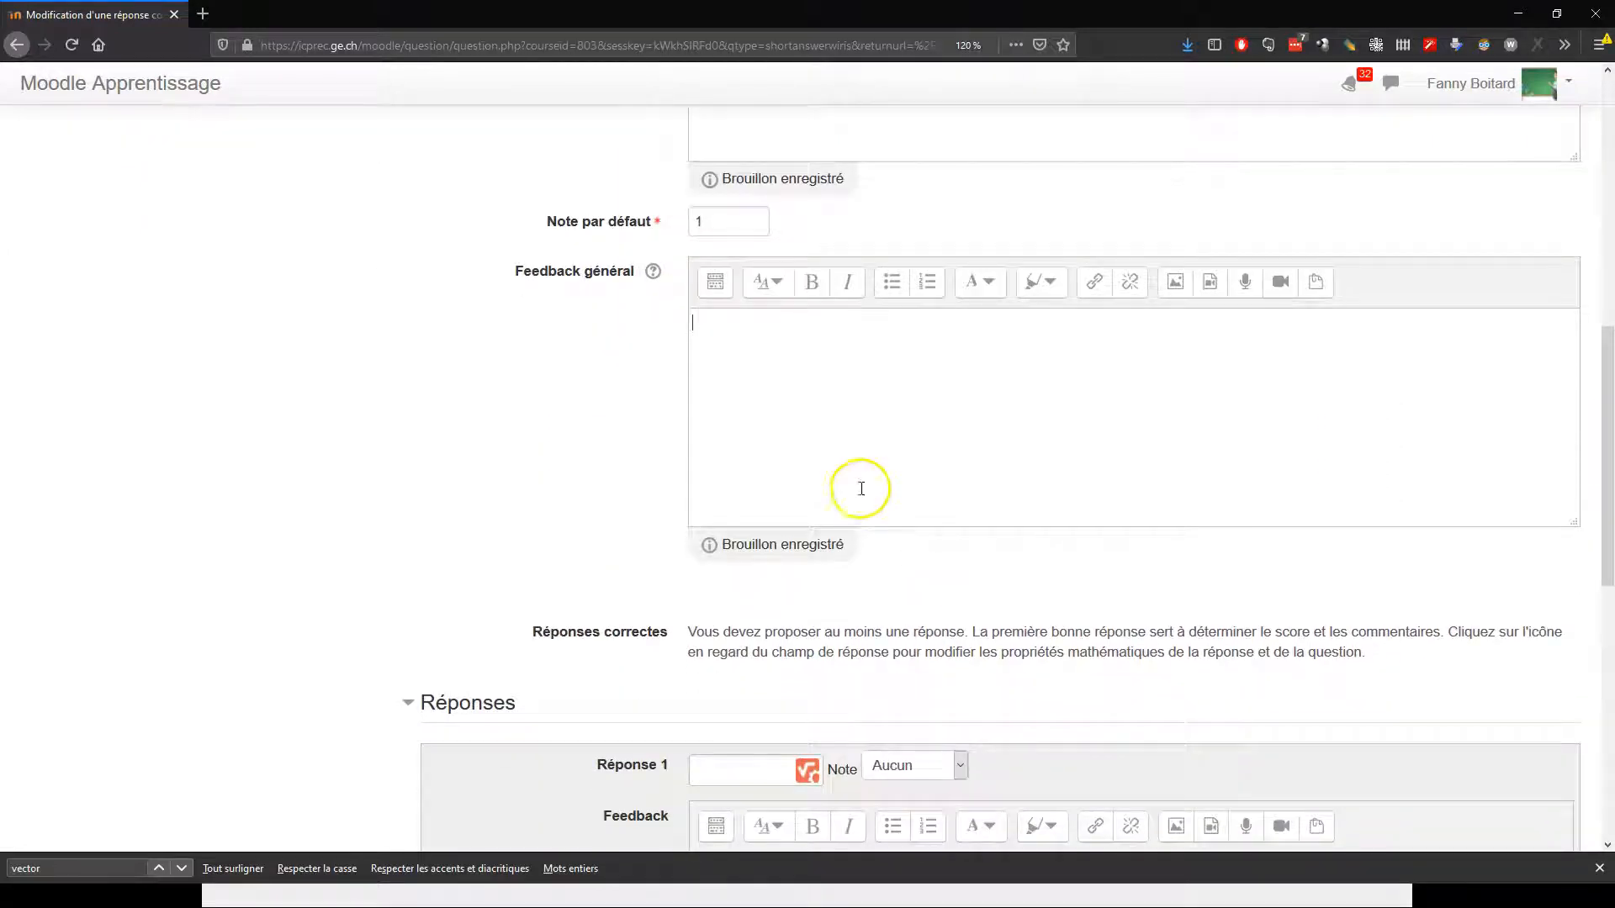
{"action": "scroll", "coordinate": [847, 436], "scroll_direction": "down", "scroll_amount": 2}
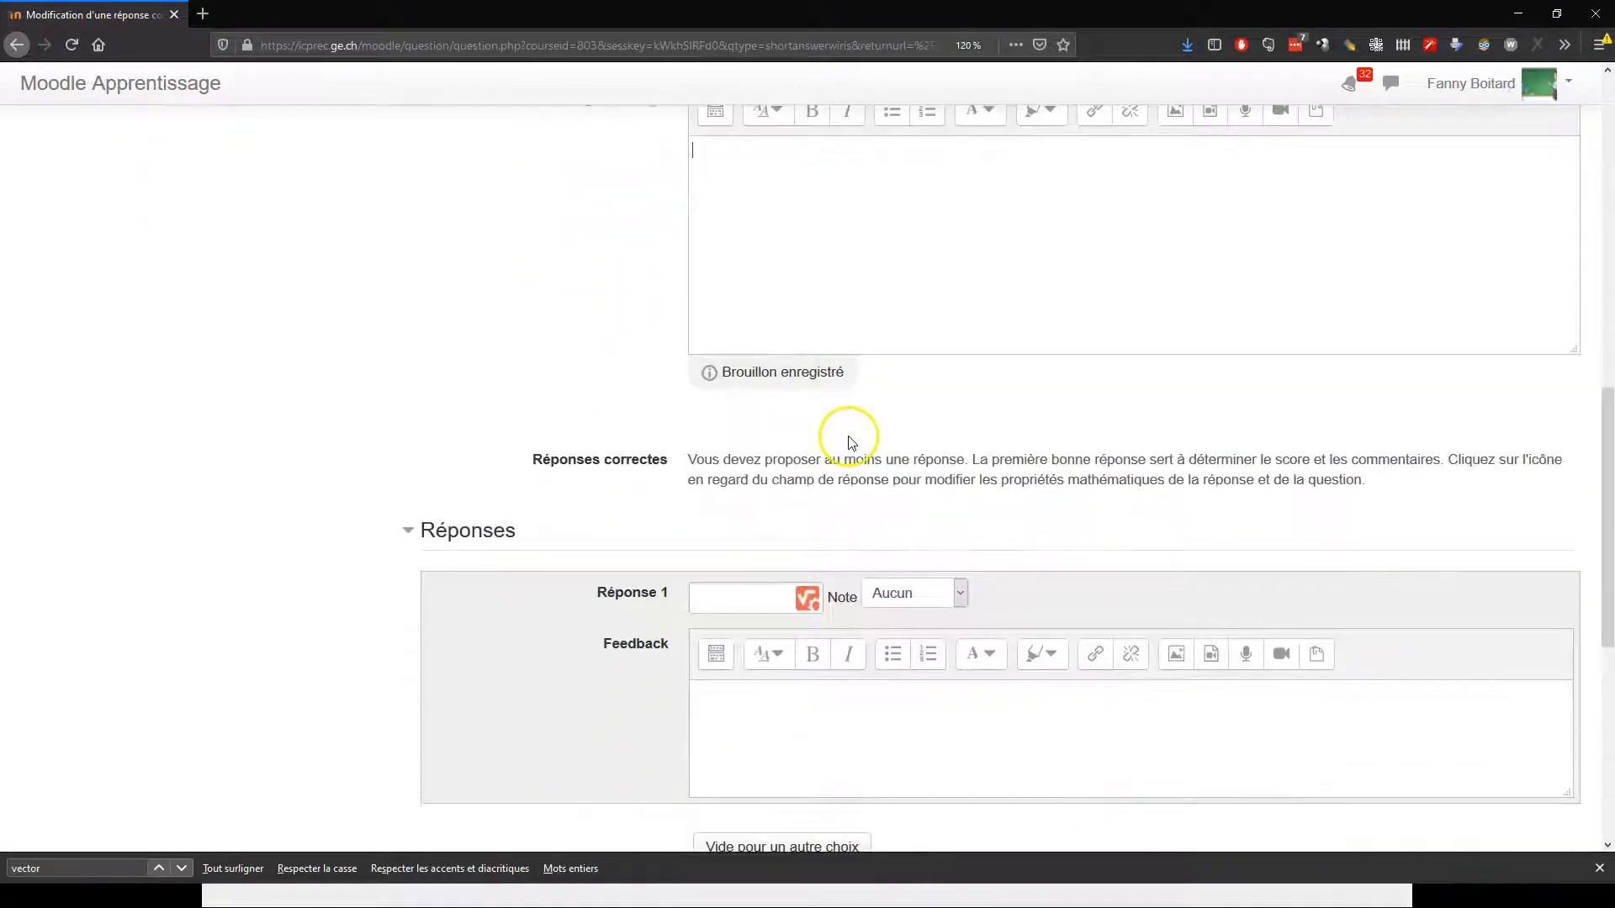
{"action": "left_click", "coordinate": [803, 598]}
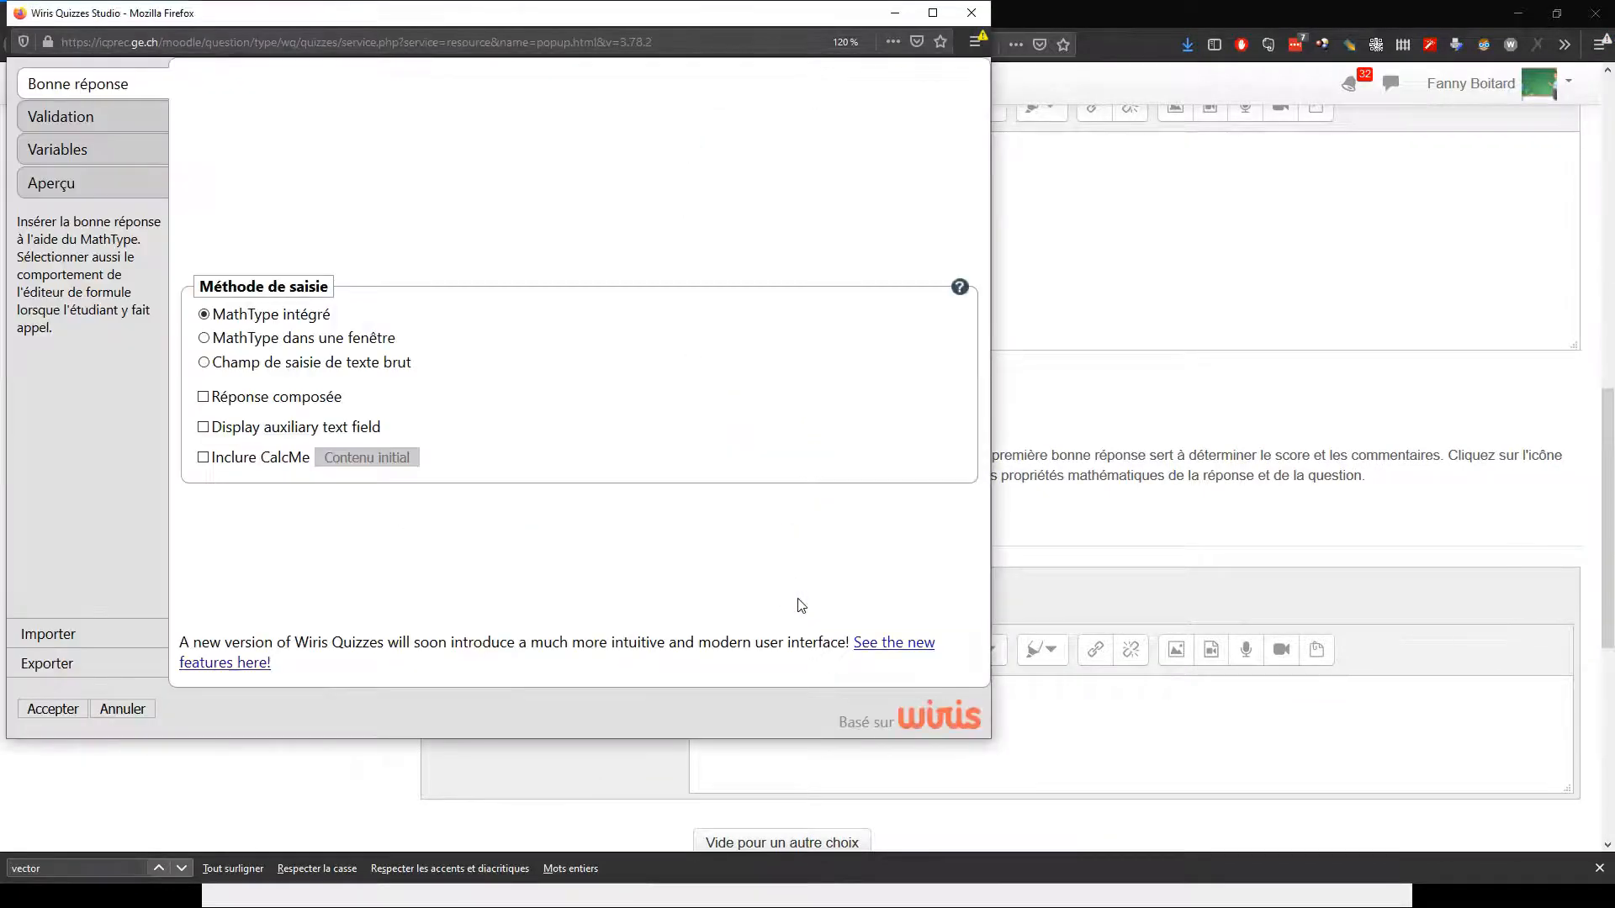
{"action": "left_click", "coordinate": [287, 141]}
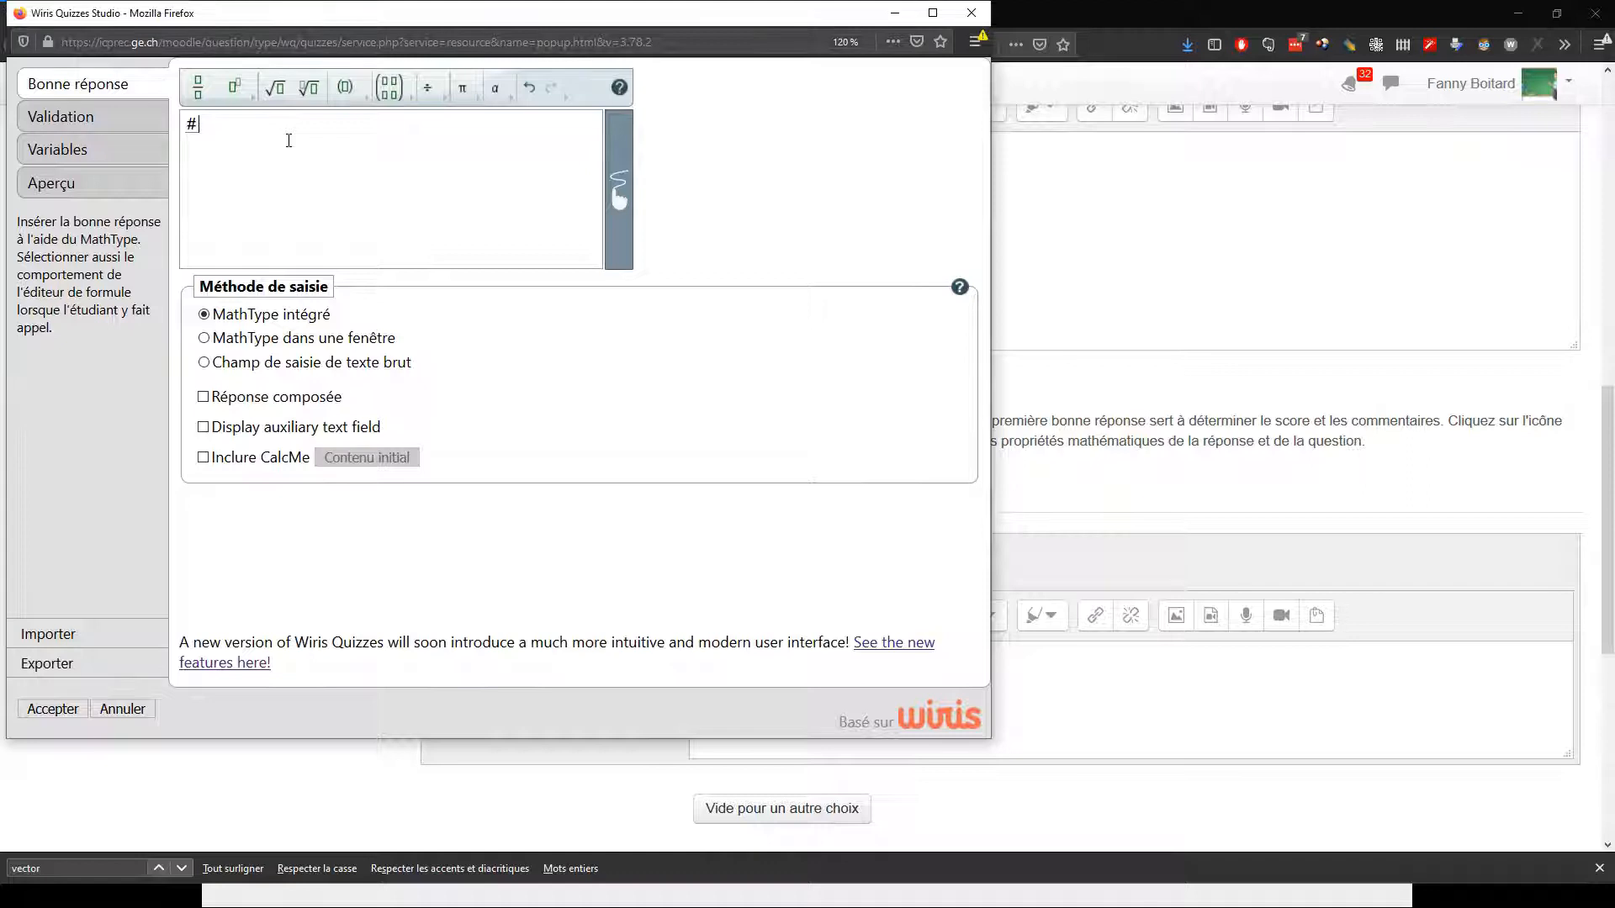
- Set the answer validation's Structure property to "a la forme d'un entier."
{"action": "left_click", "coordinate": [113, 118]}
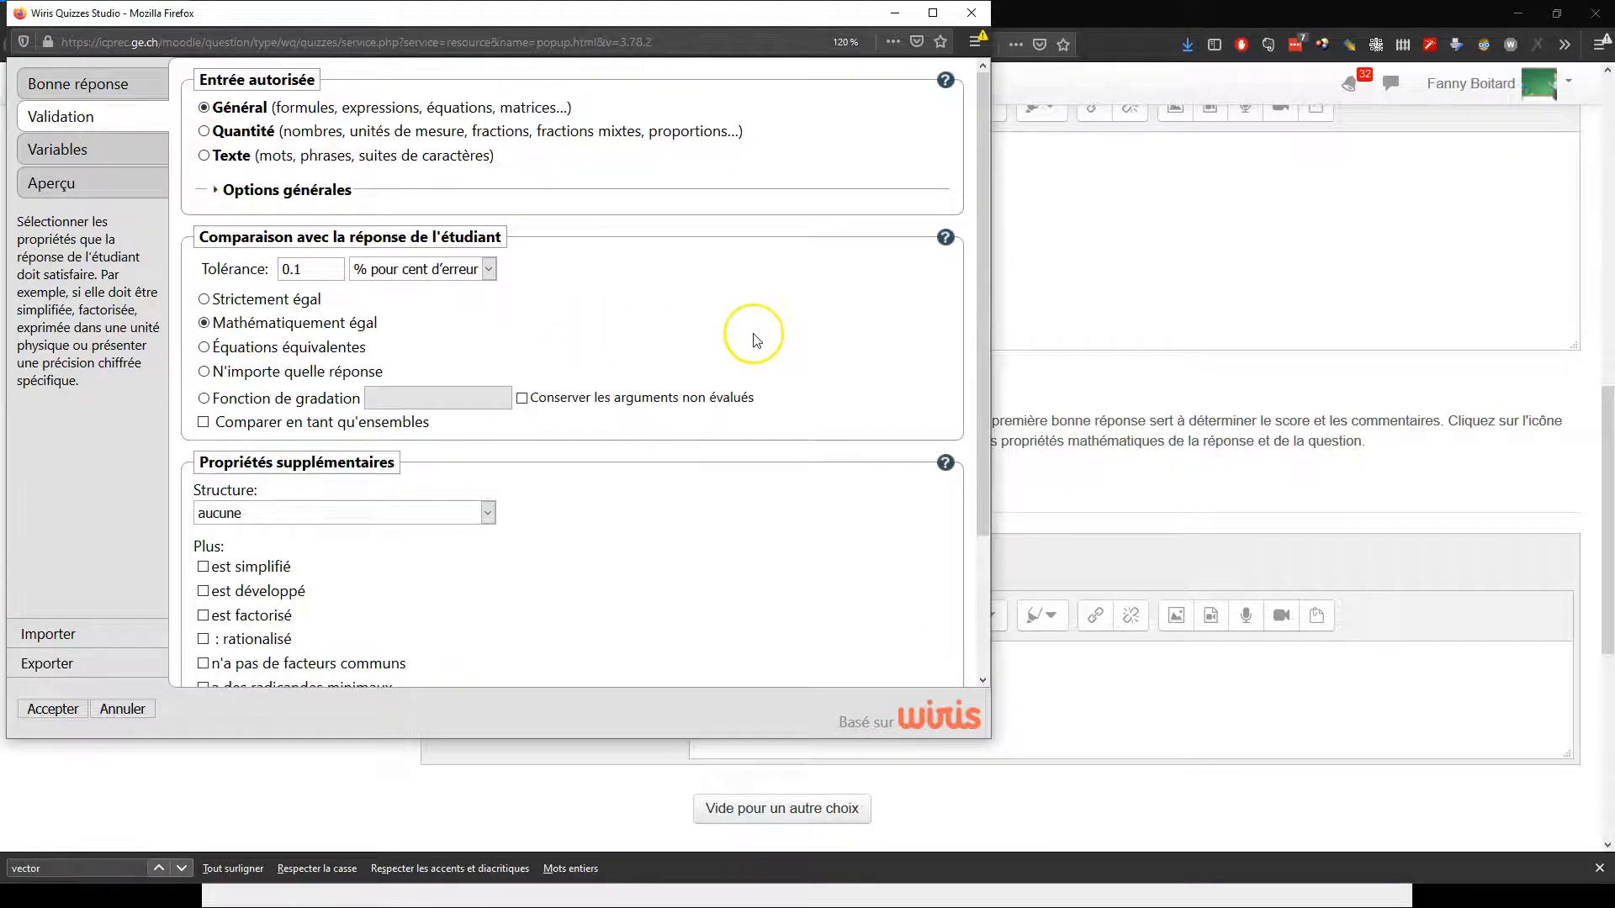
{"action": "scroll", "coordinate": [753, 340], "scroll_direction": "down", "scroll_amount": 2}
{"action": "left_click", "coordinate": [444, 346]}
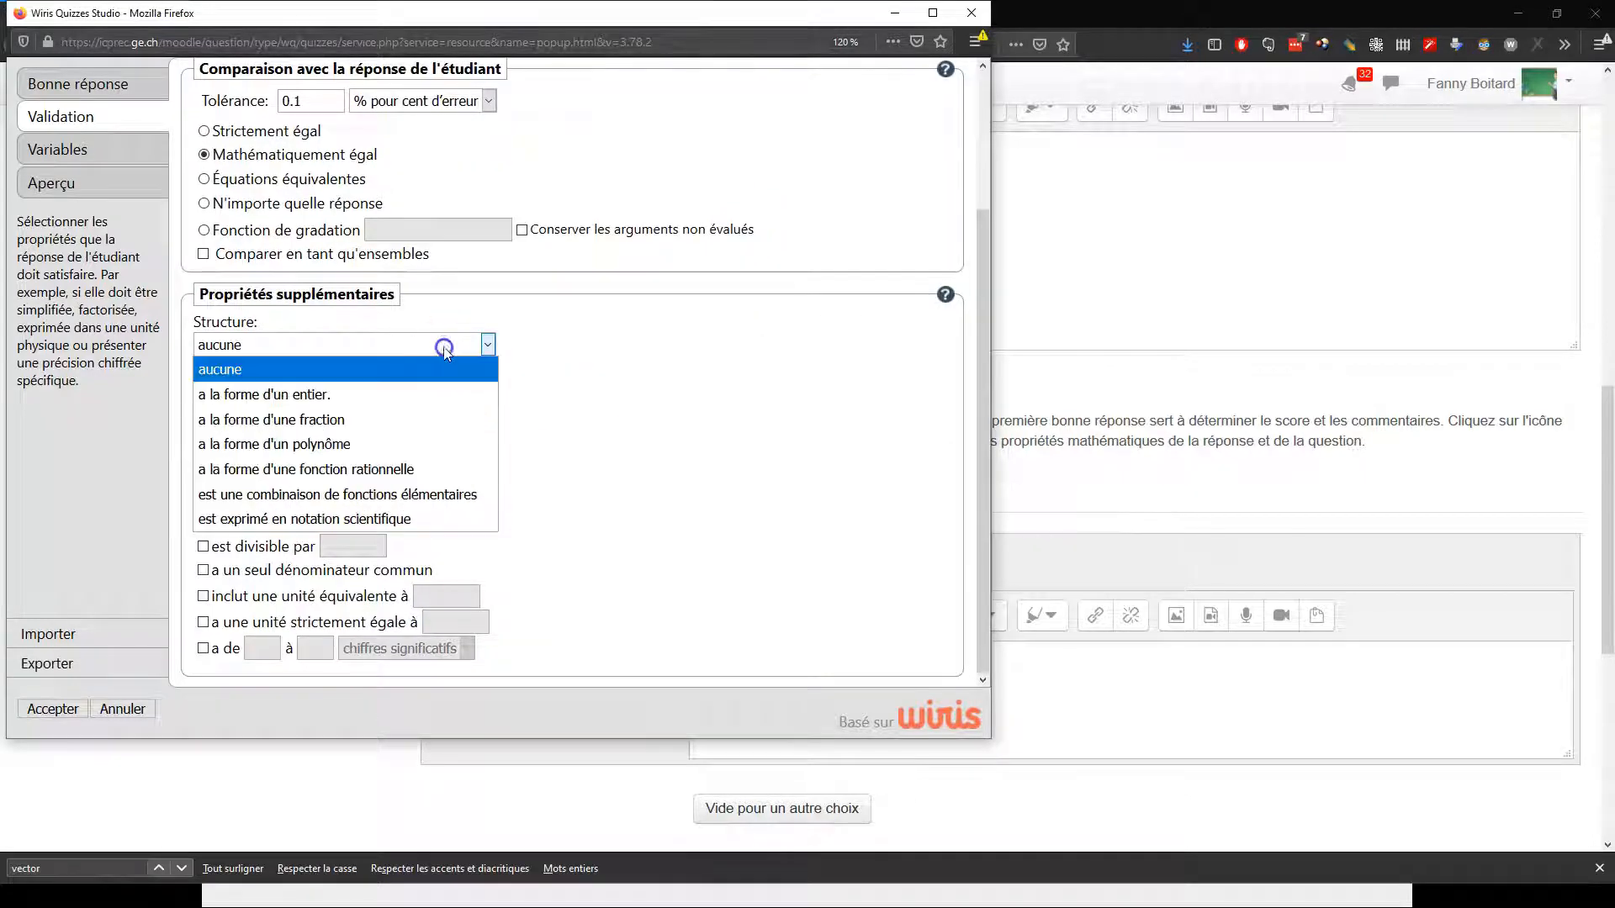
{"action": "left_click", "coordinate": [433, 393]}
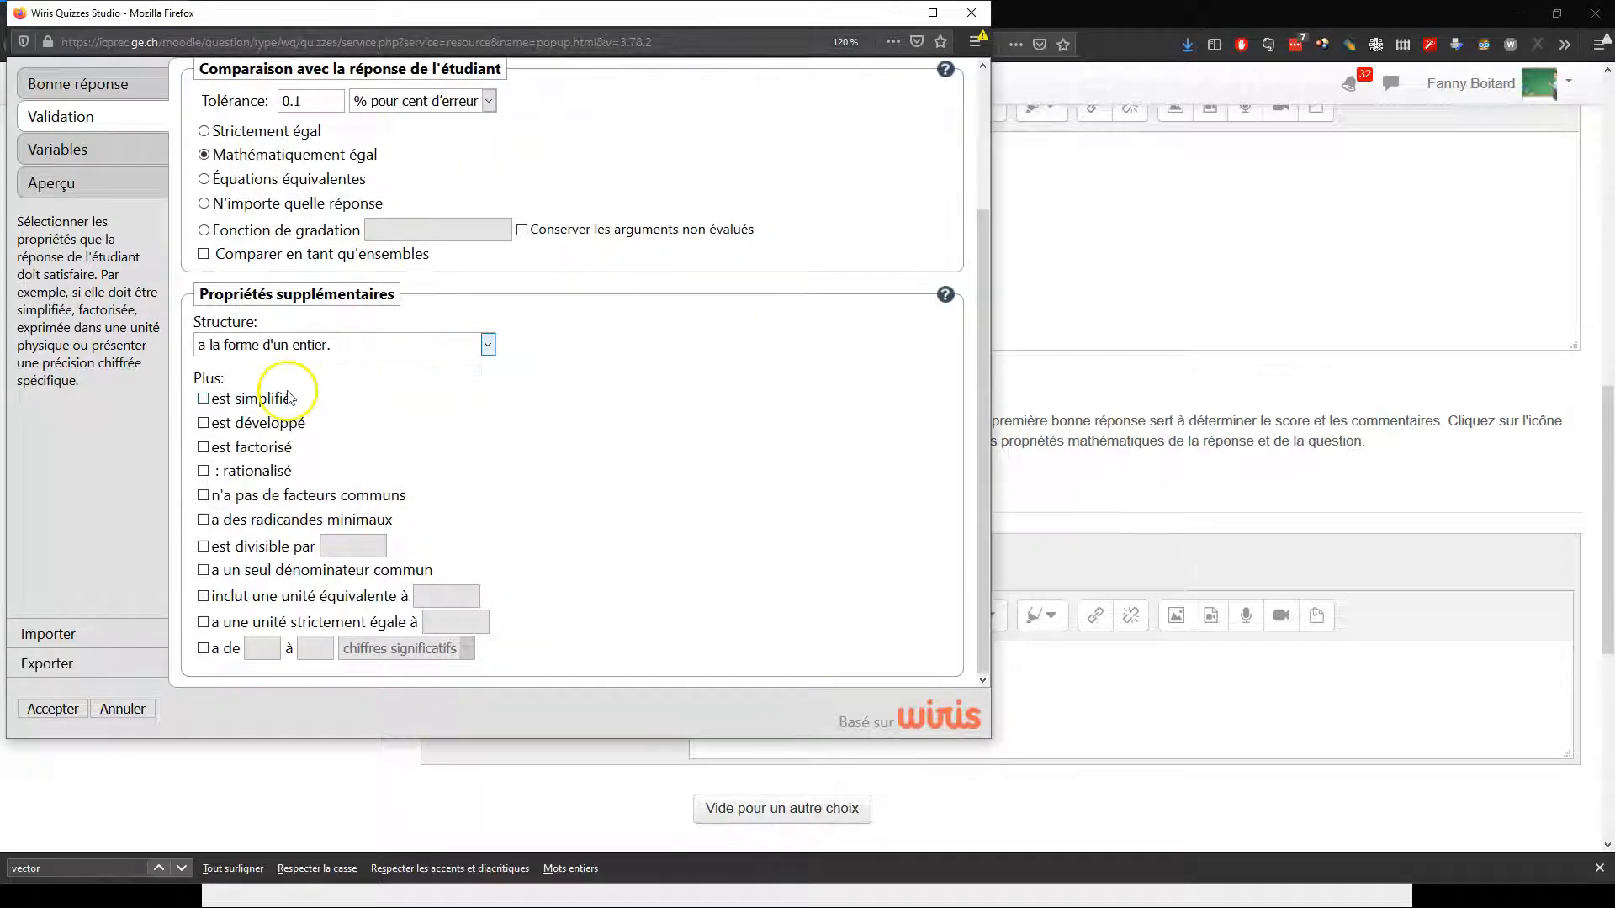
- Open the random variables sheet and define on as the list {"Une machine","Un tracteur"}
{"action": "left_click", "coordinate": [79, 147]}
{"action": "left_click", "coordinate": [295, 196]}
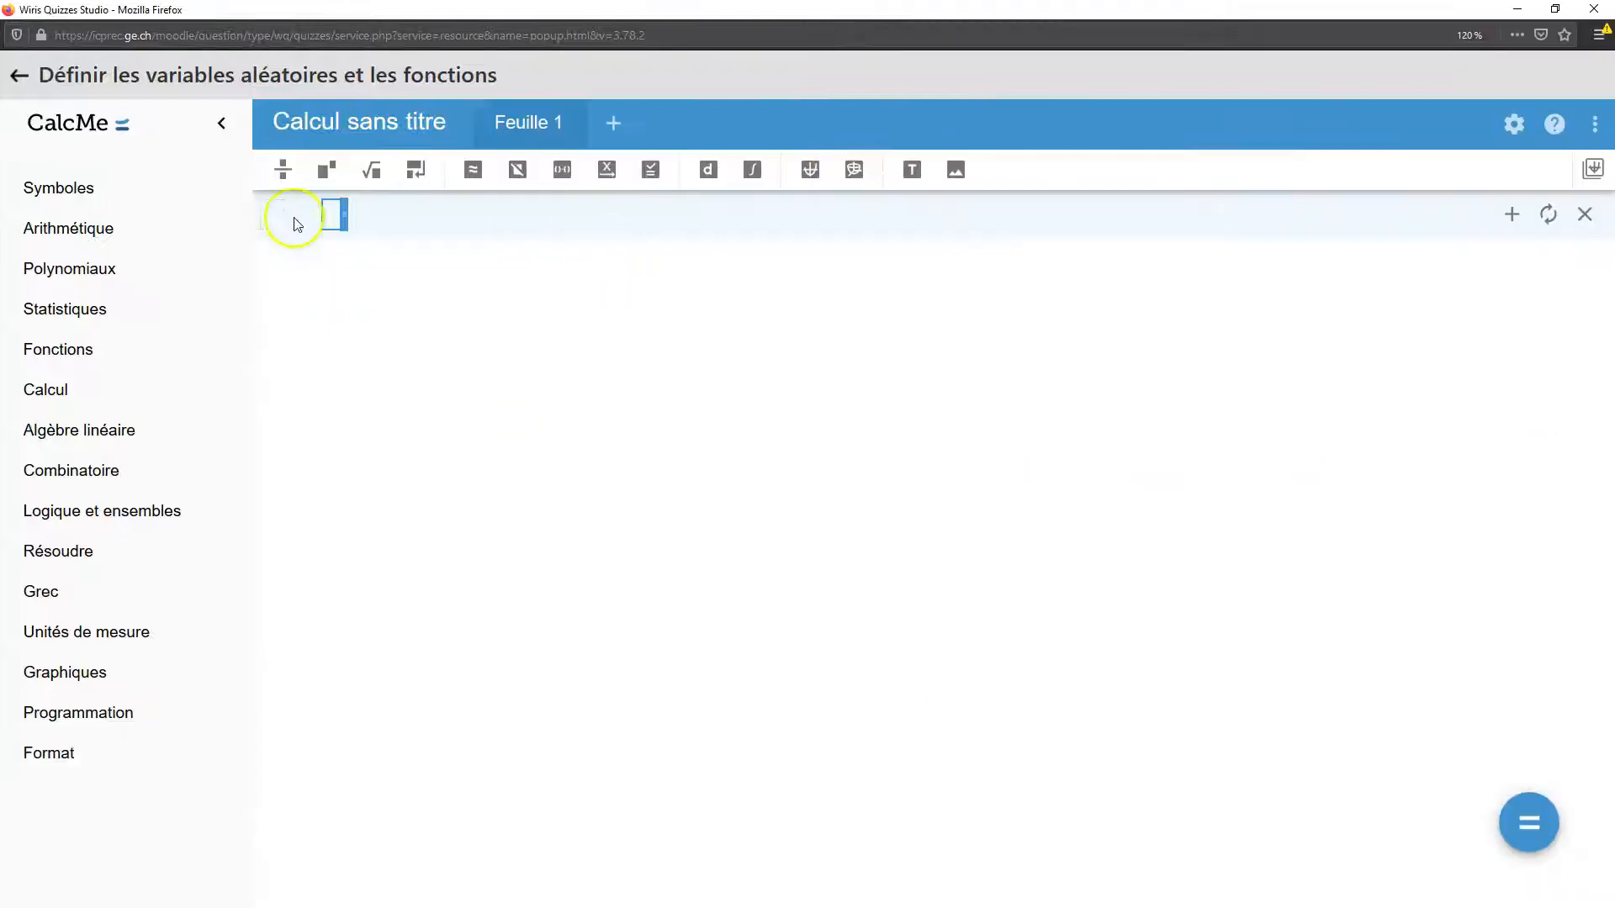
{"action": "left_click", "coordinate": [285, 218]}
{"action": "type", "text": "on ="}
{"action": "left_click", "coordinate": [344, 217]}
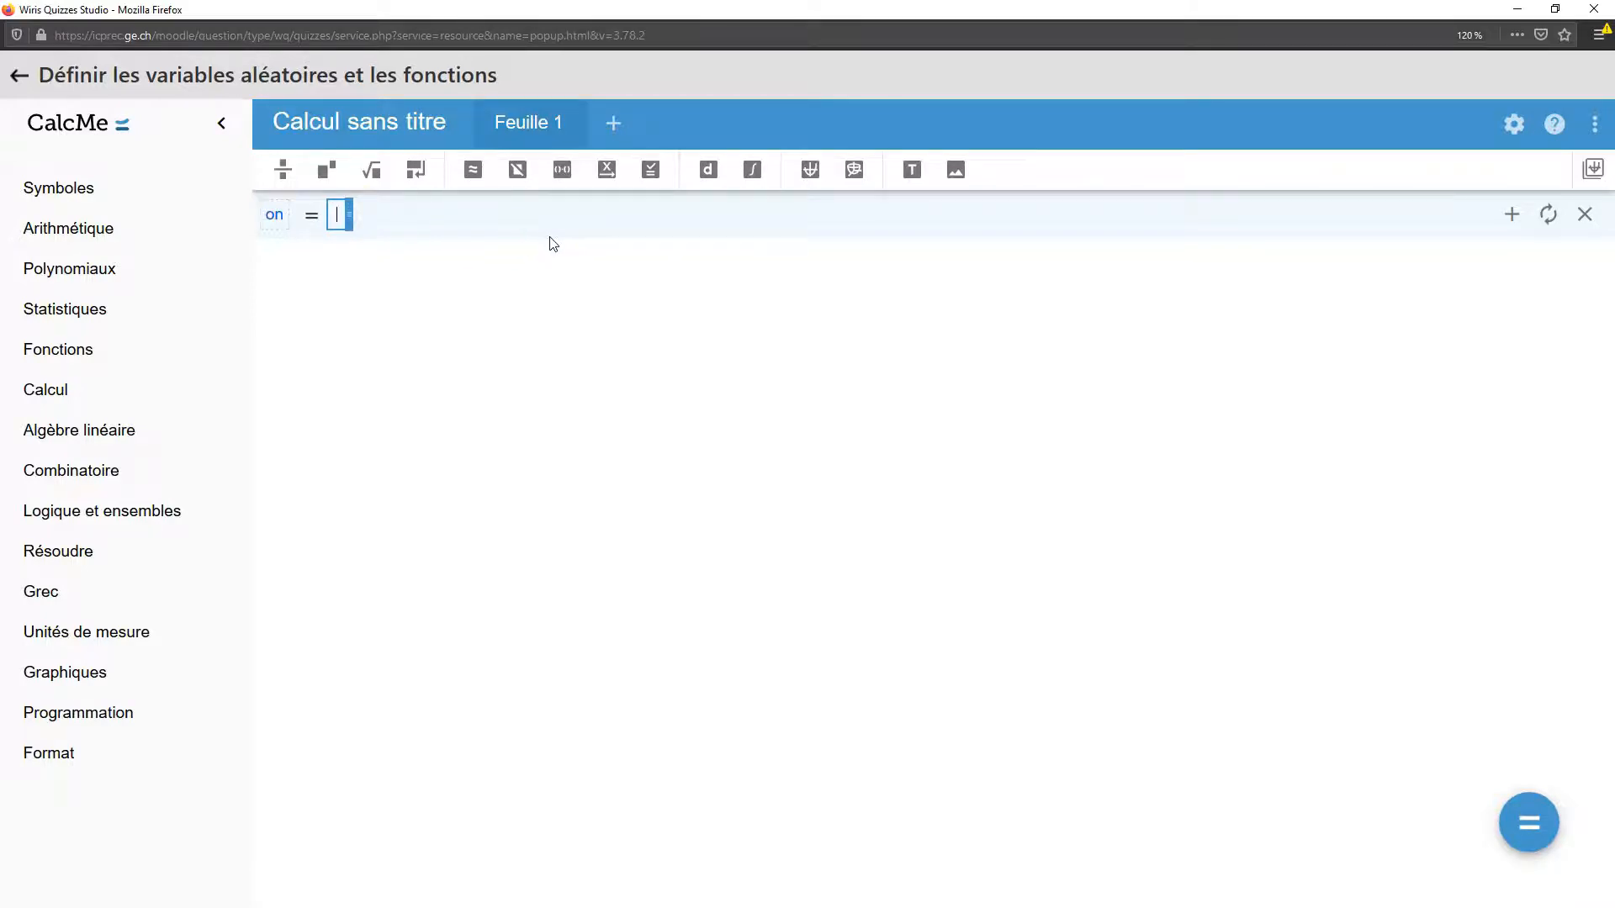
{"action": "type", "text": "{\"une machine\",\""}
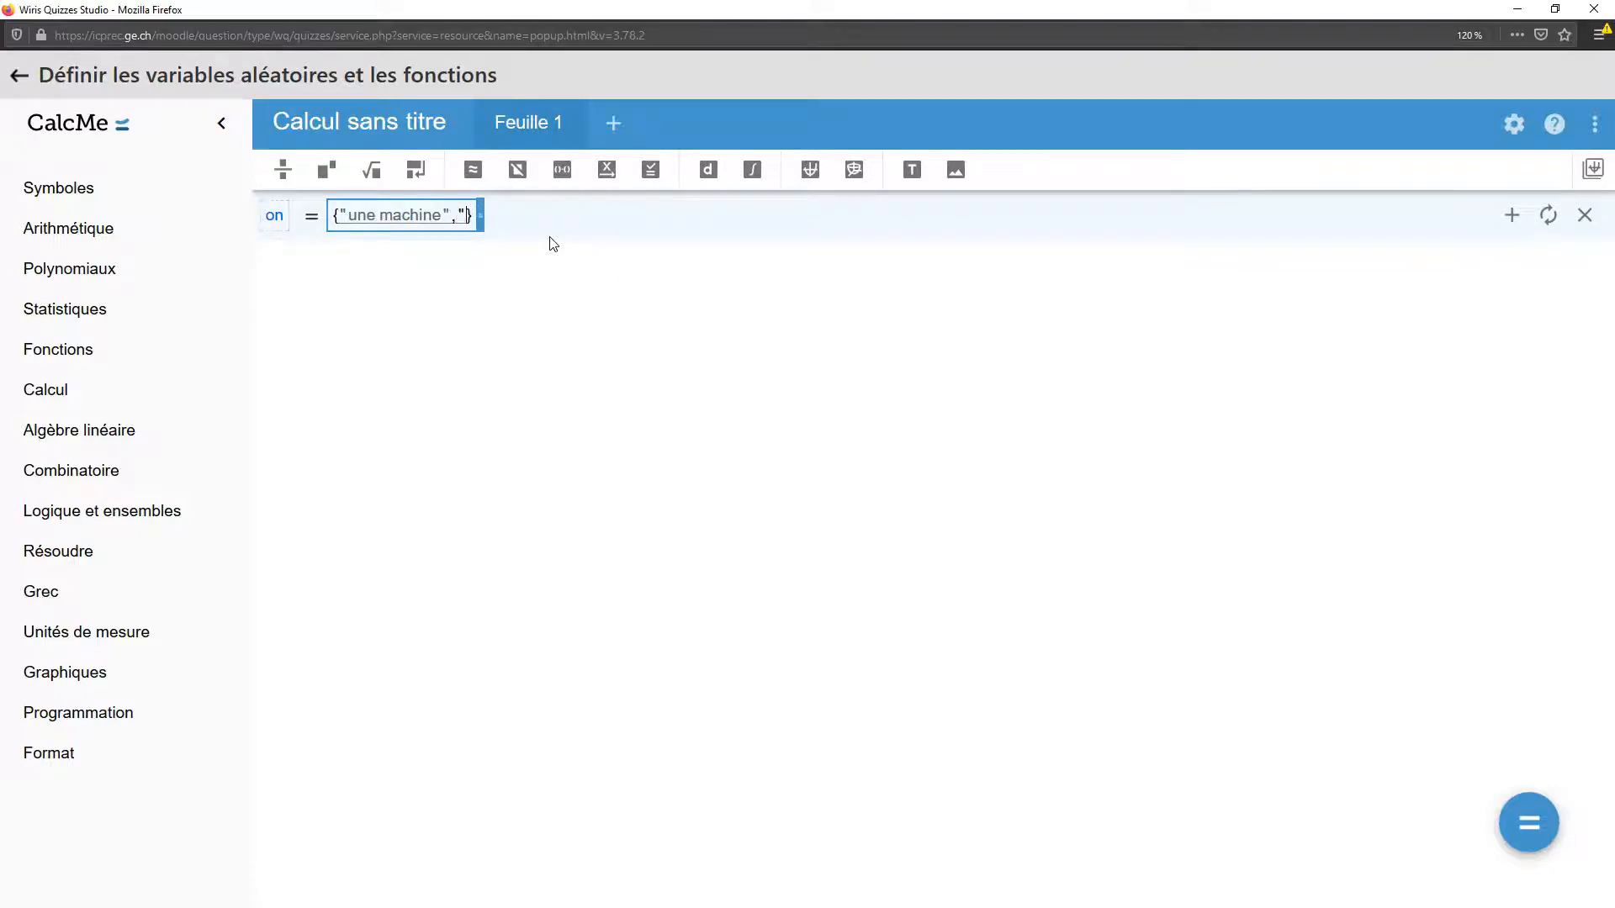
{"action": "type", "text": "un tracteur\""}
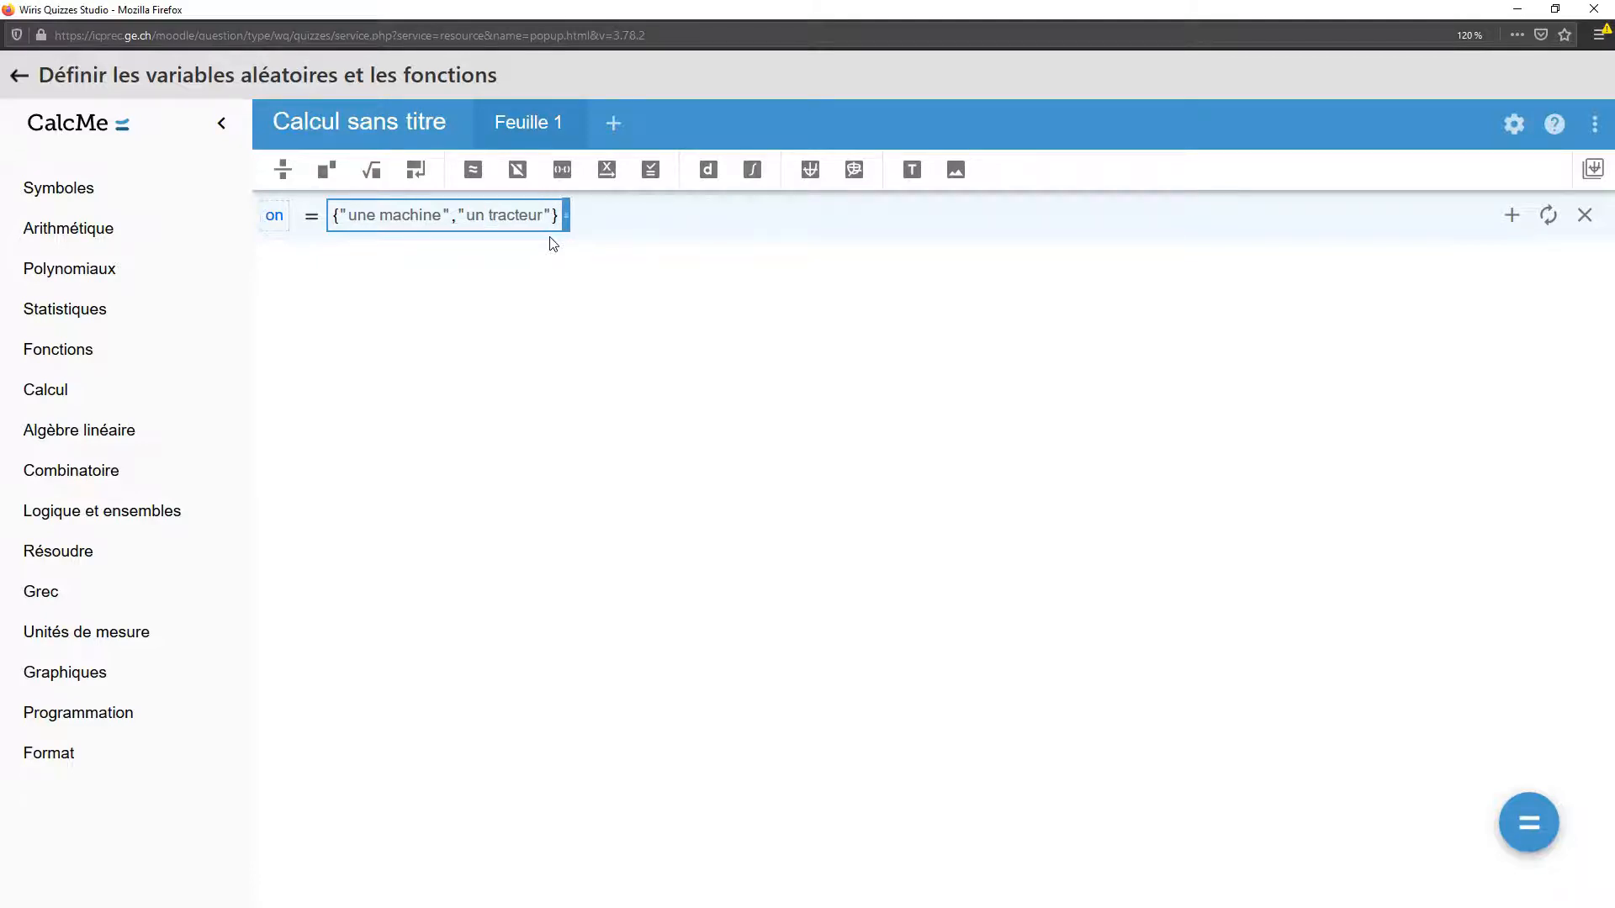
{"action": "left_click", "coordinate": [437, 330]}
- Define trav on a new line as the list {"nettoie un terrain vague","laboure un champ"}
{"action": "left_click", "coordinate": [528, 299]}
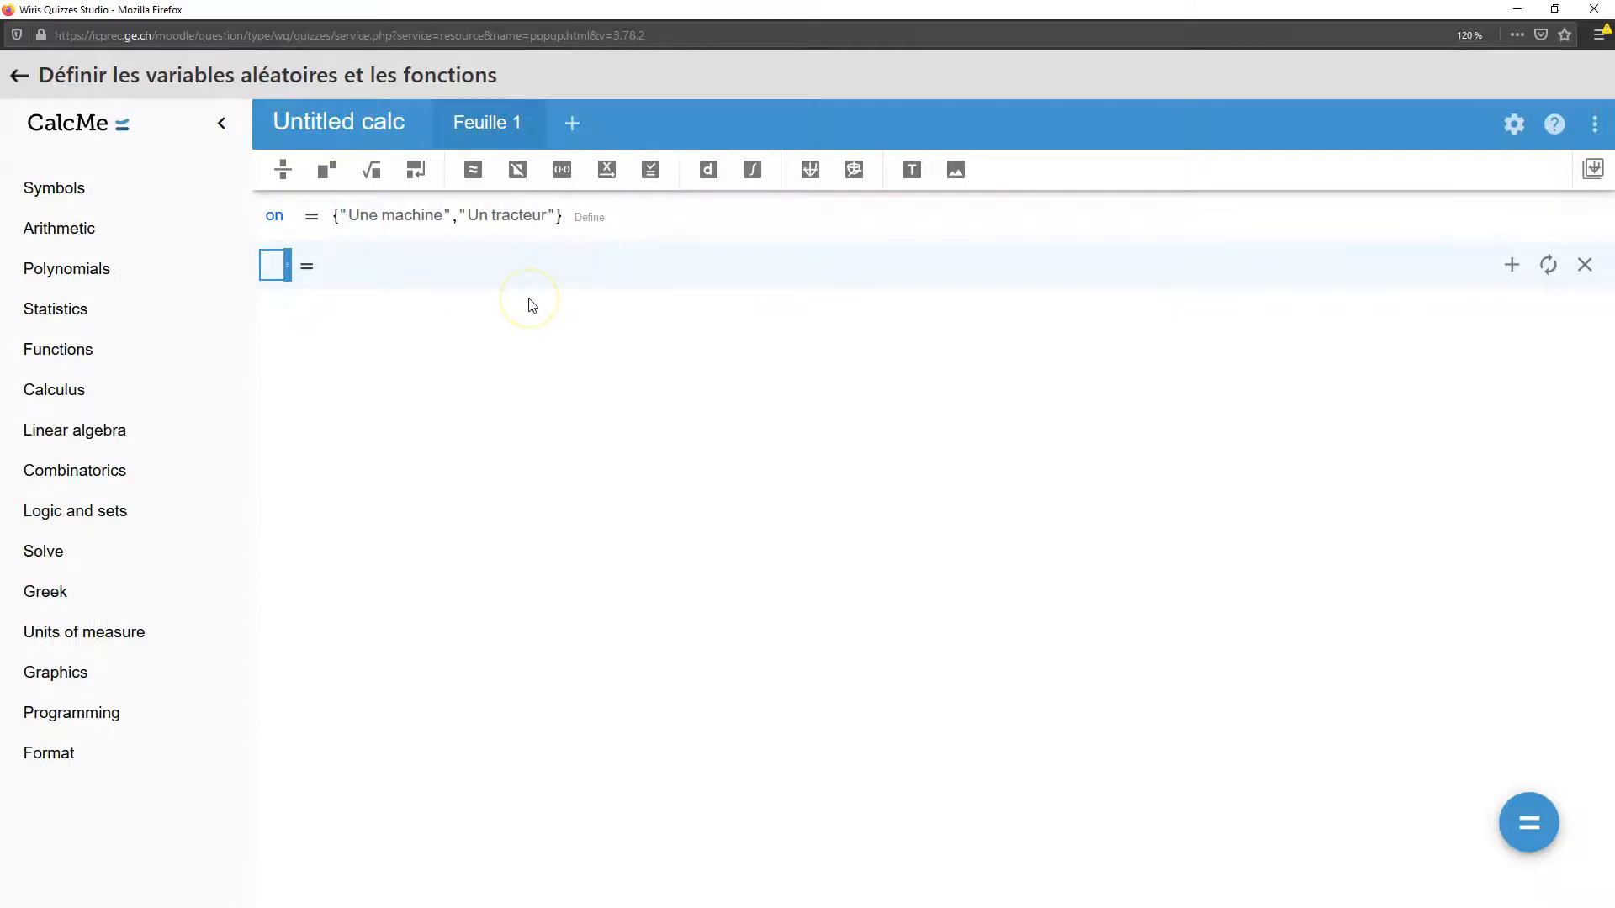
{"action": "type", "text": "trav"}
{"action": "left_click", "coordinate": [371, 277]}
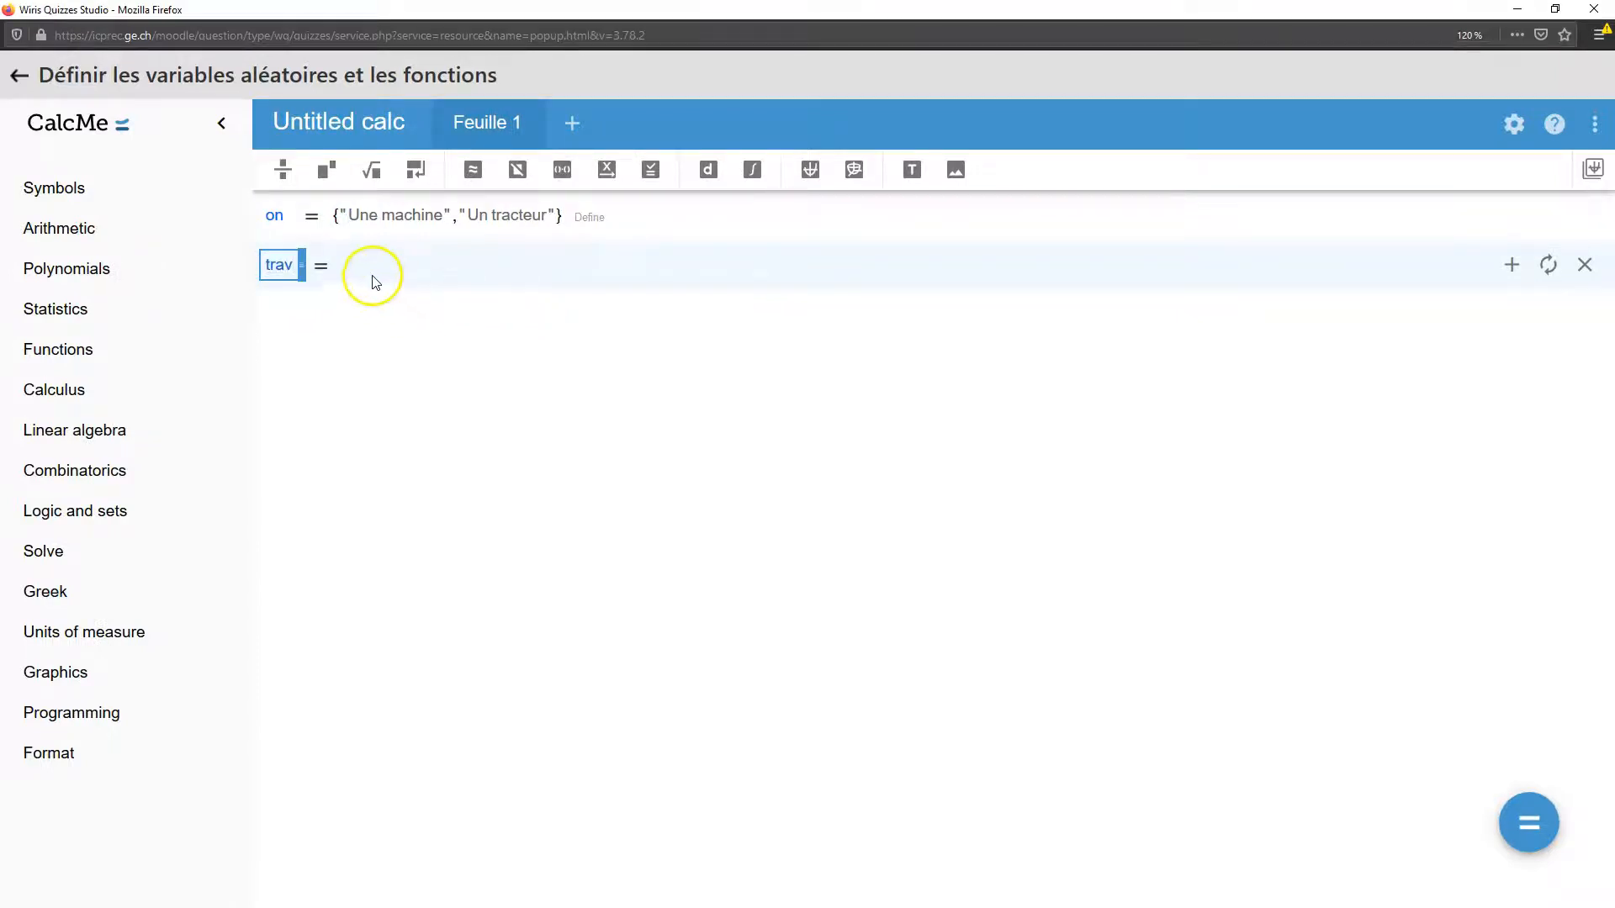
{"action": "type", "text": "{"}
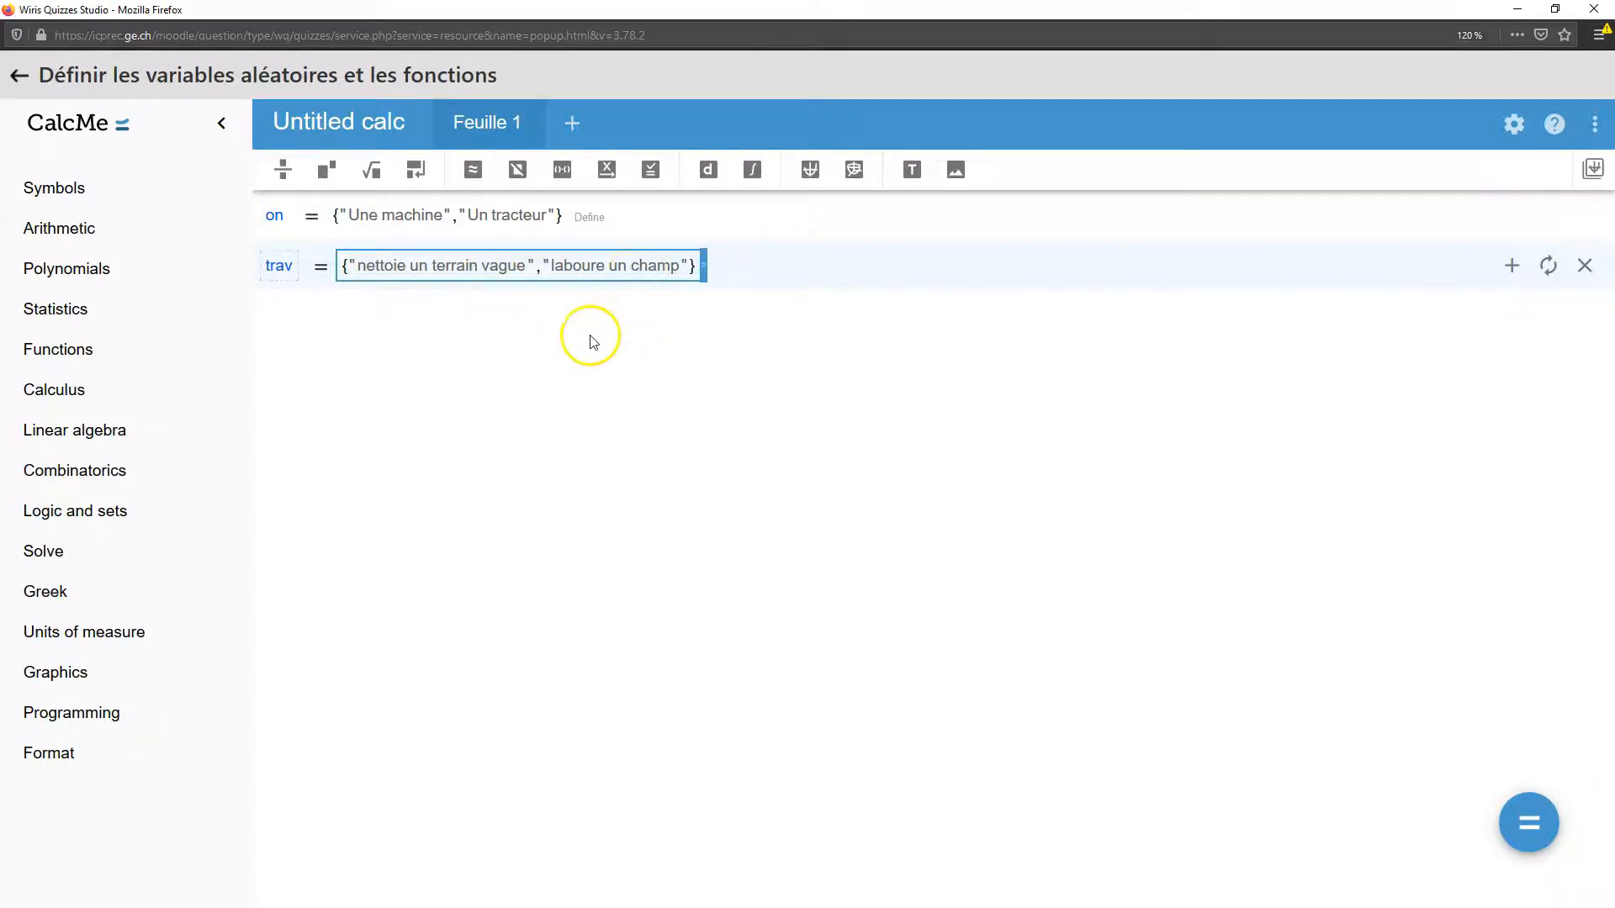
{"action": "left_click", "coordinate": [270, 314]}
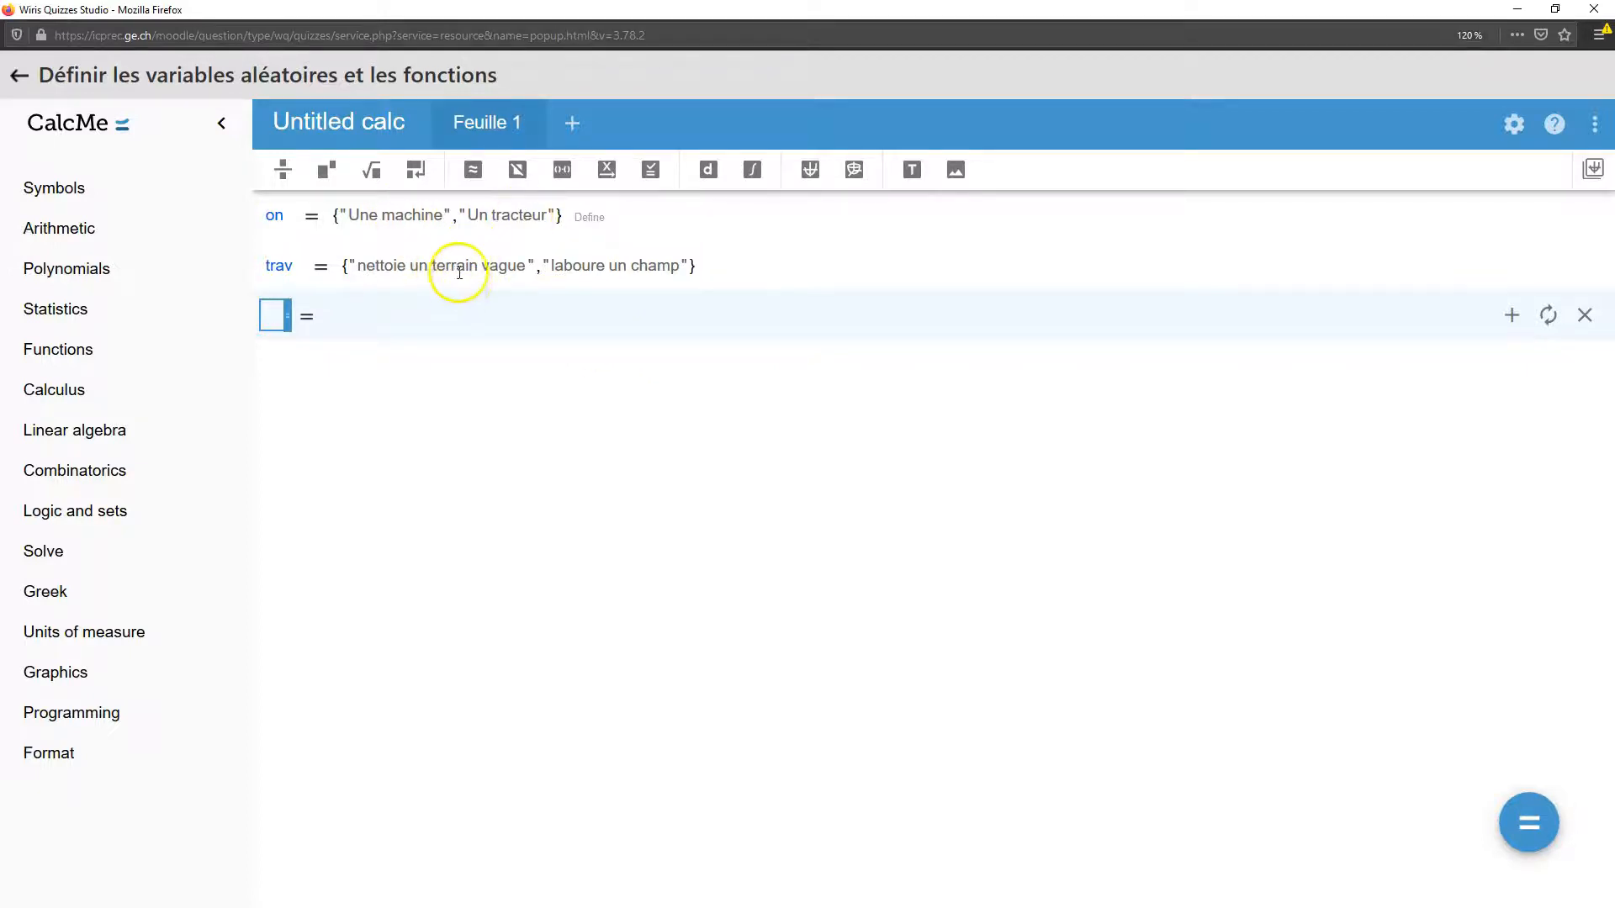
- Compare each entry of the on list with the entry at the same position in the trav list
{"action": "left_click", "coordinate": [407, 217]}
{"action": "left_click", "coordinate": [424, 266]}
{"action": "left_click", "coordinate": [505, 216]}
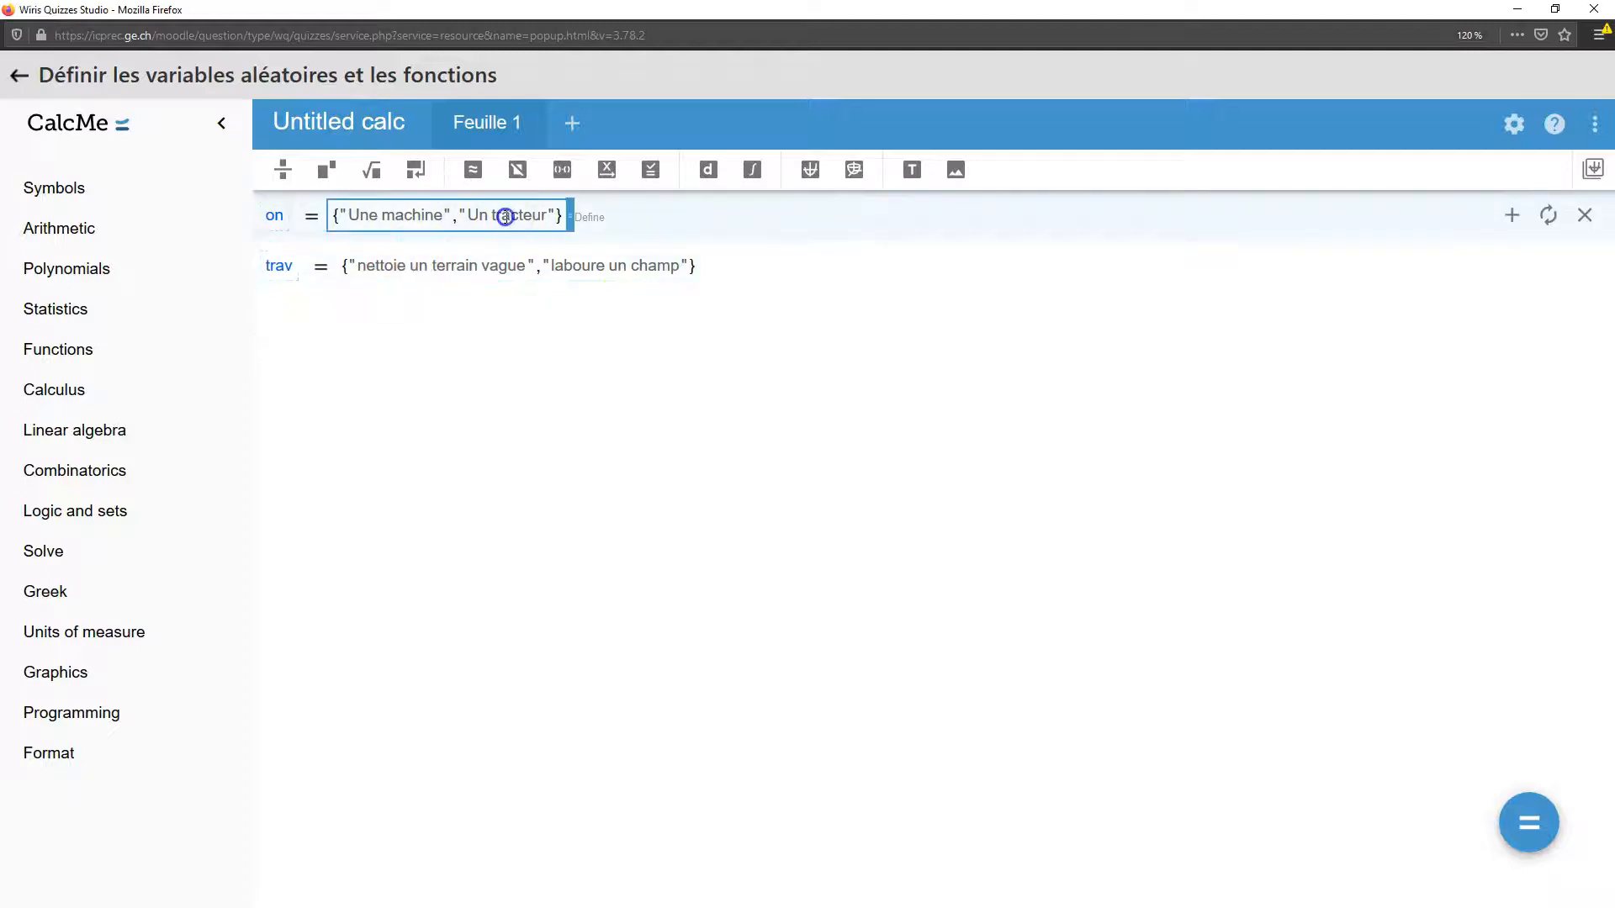
{"action": "left_click", "coordinate": [613, 266]}
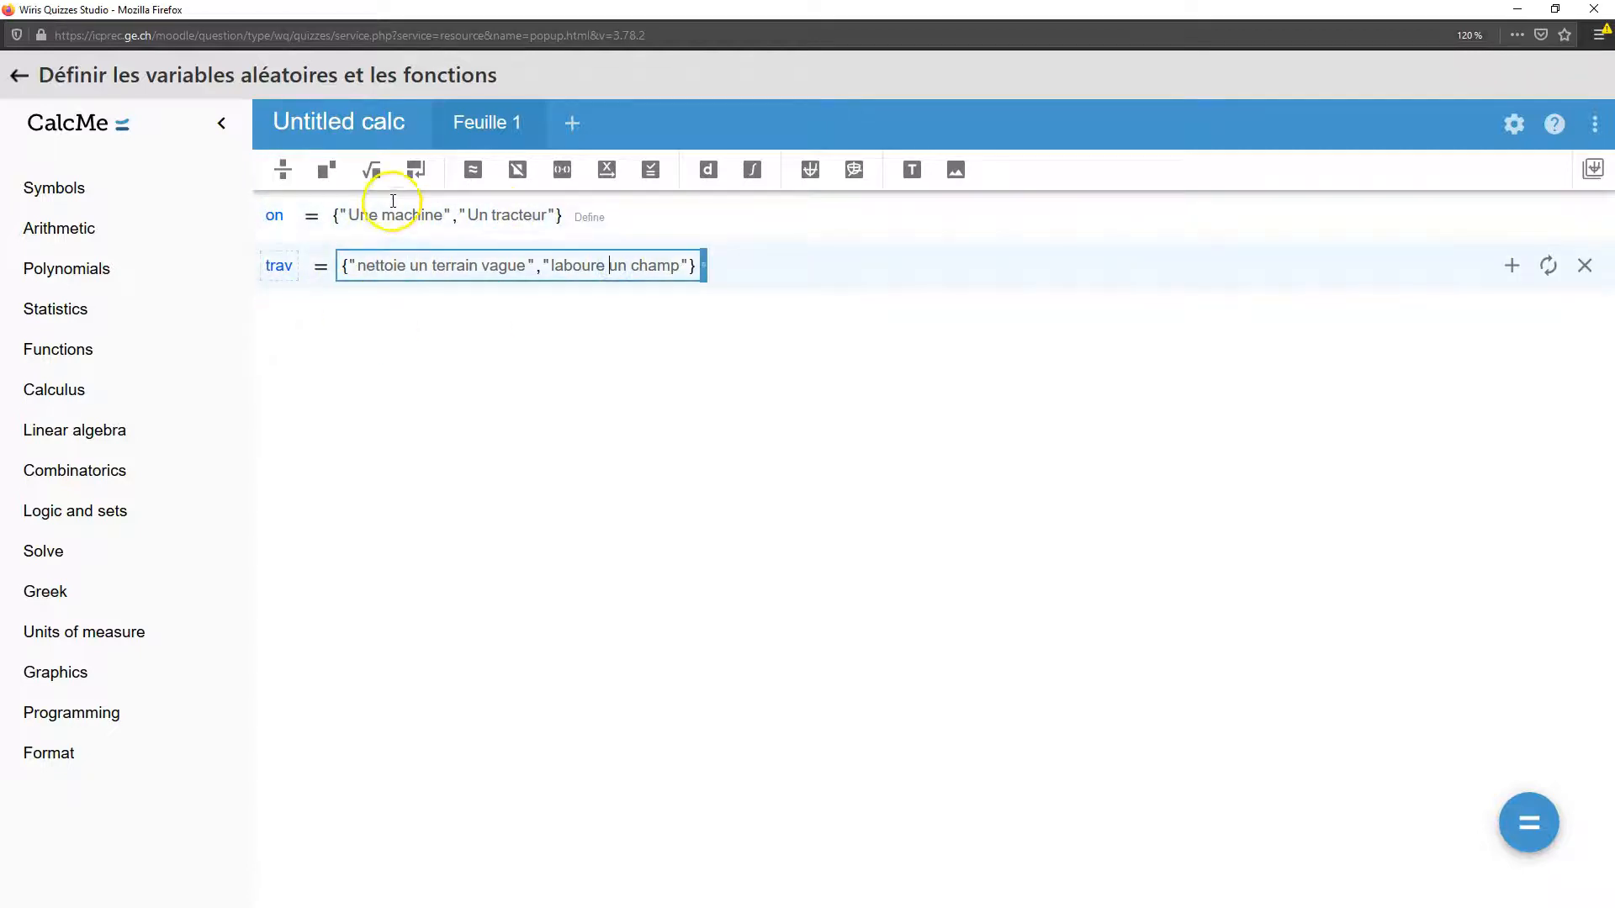
- Define the index variable i as random(1,2) below the two lists
{"action": "left_click", "coordinate": [281, 305]}
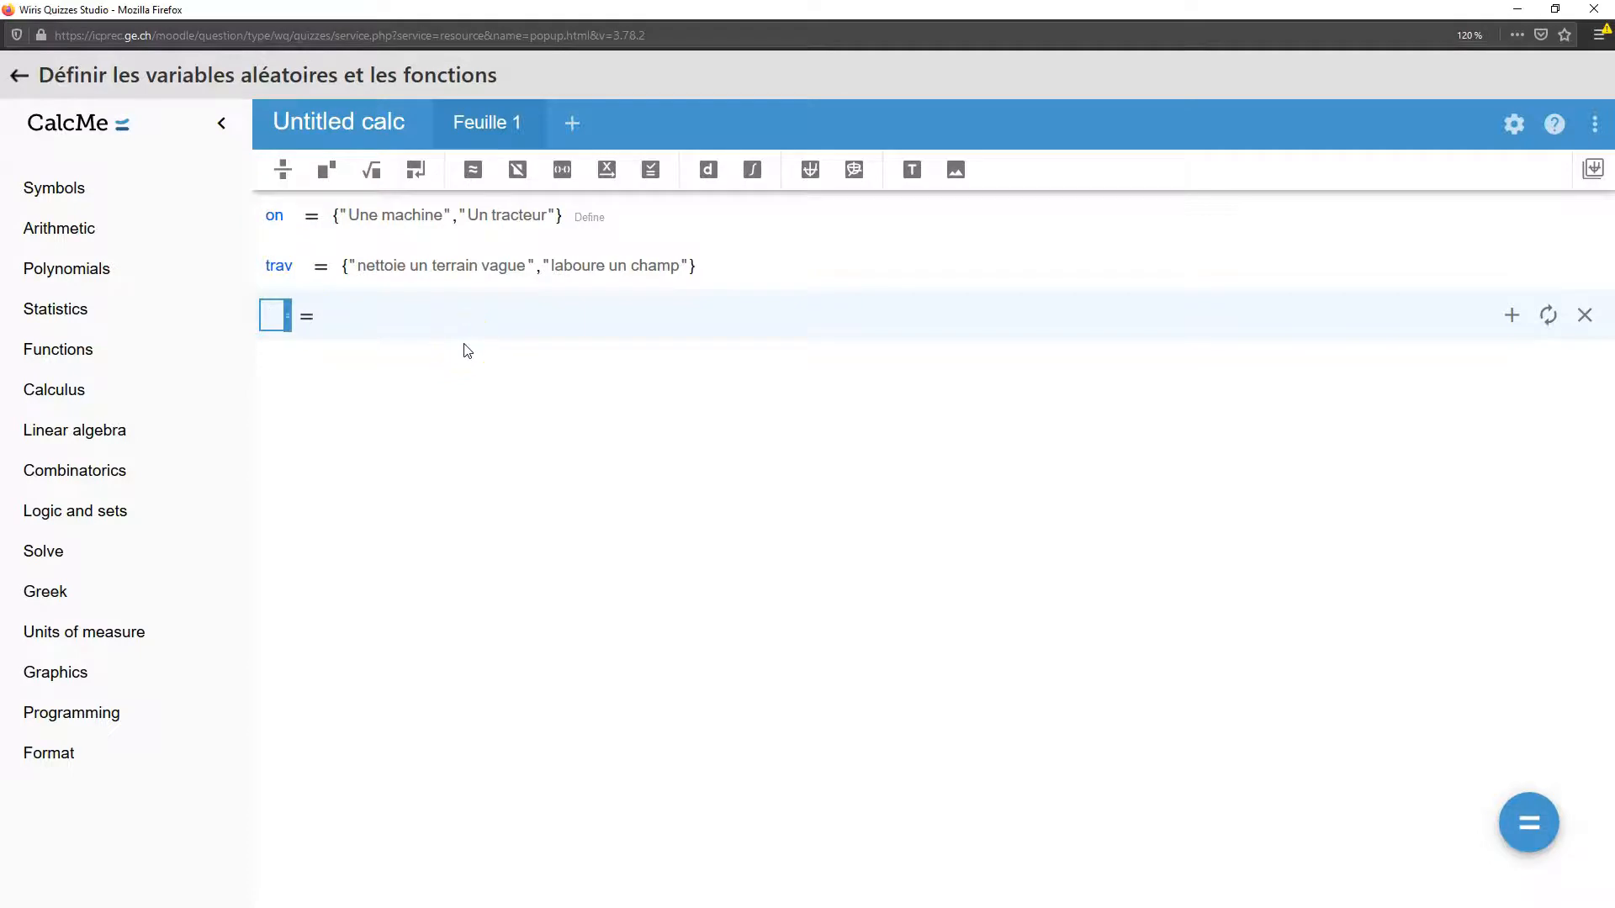
{"action": "left_click", "coordinate": [335, 315]}
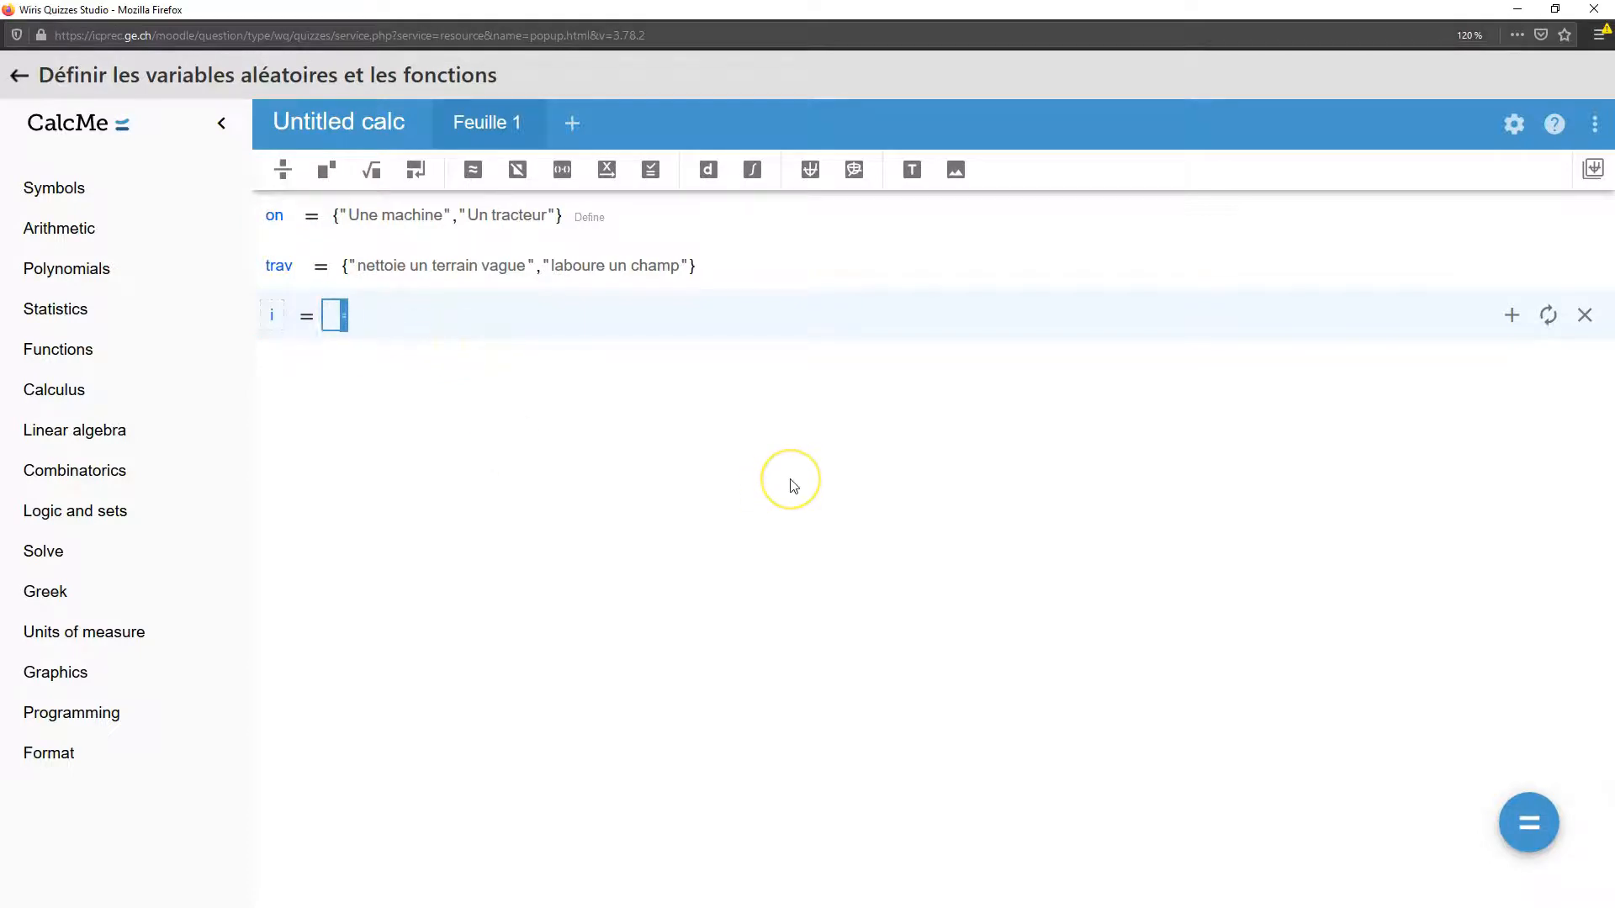
{"action": "type", "text": "random(1,2"}
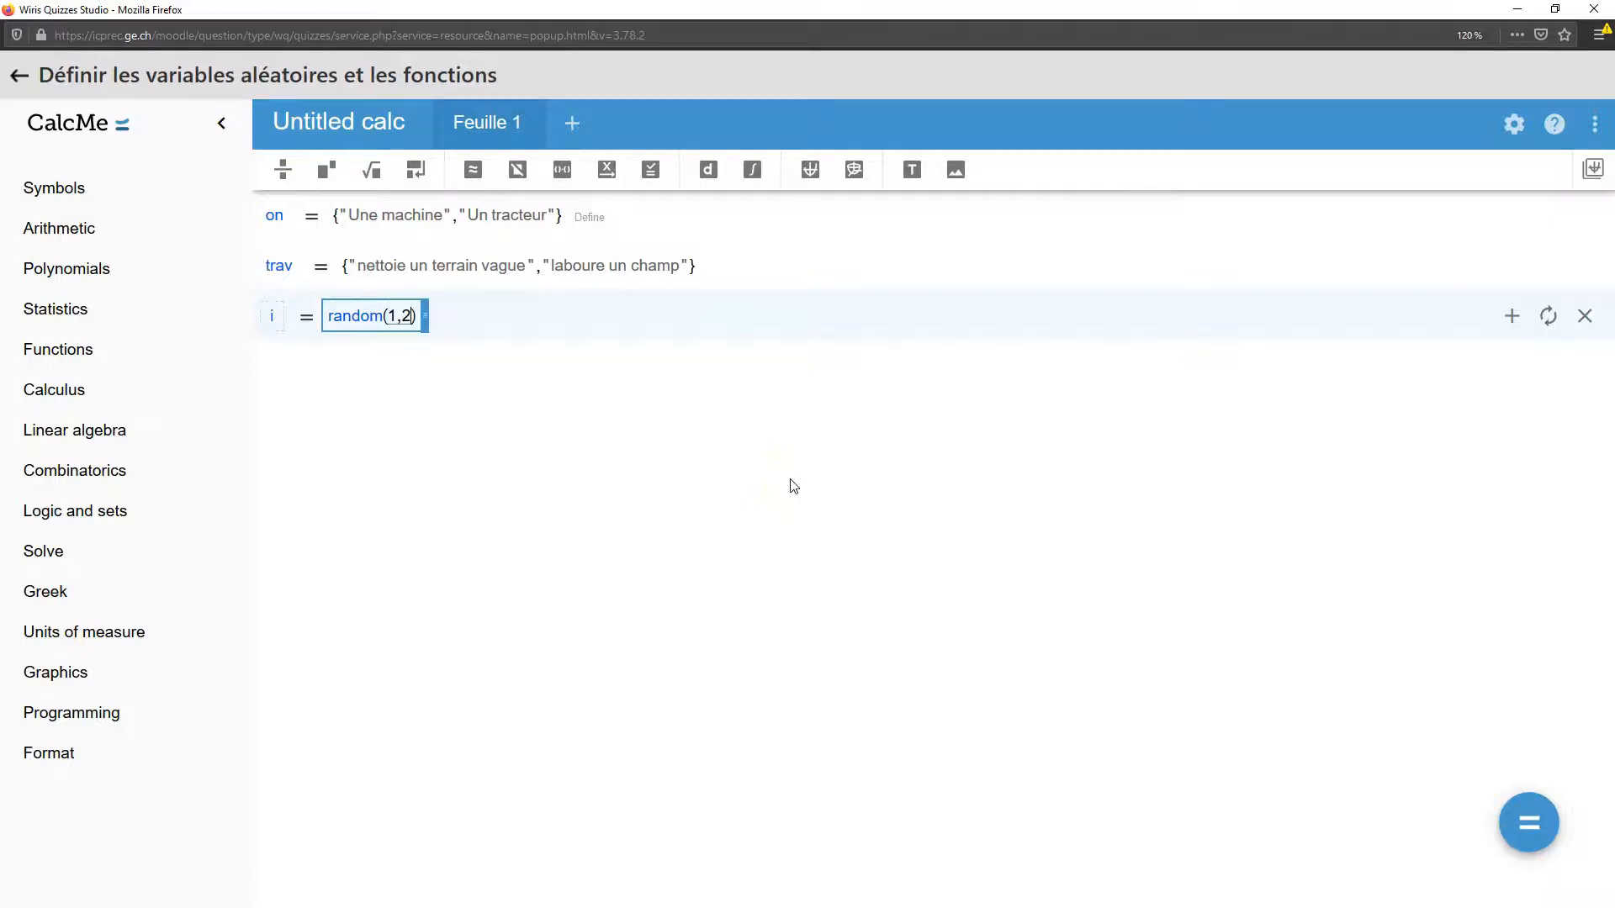
- Define the variable one as the list on with subscript i
{"action": "left_click", "coordinate": [310, 365]}
{"action": "type", "text": "on"}
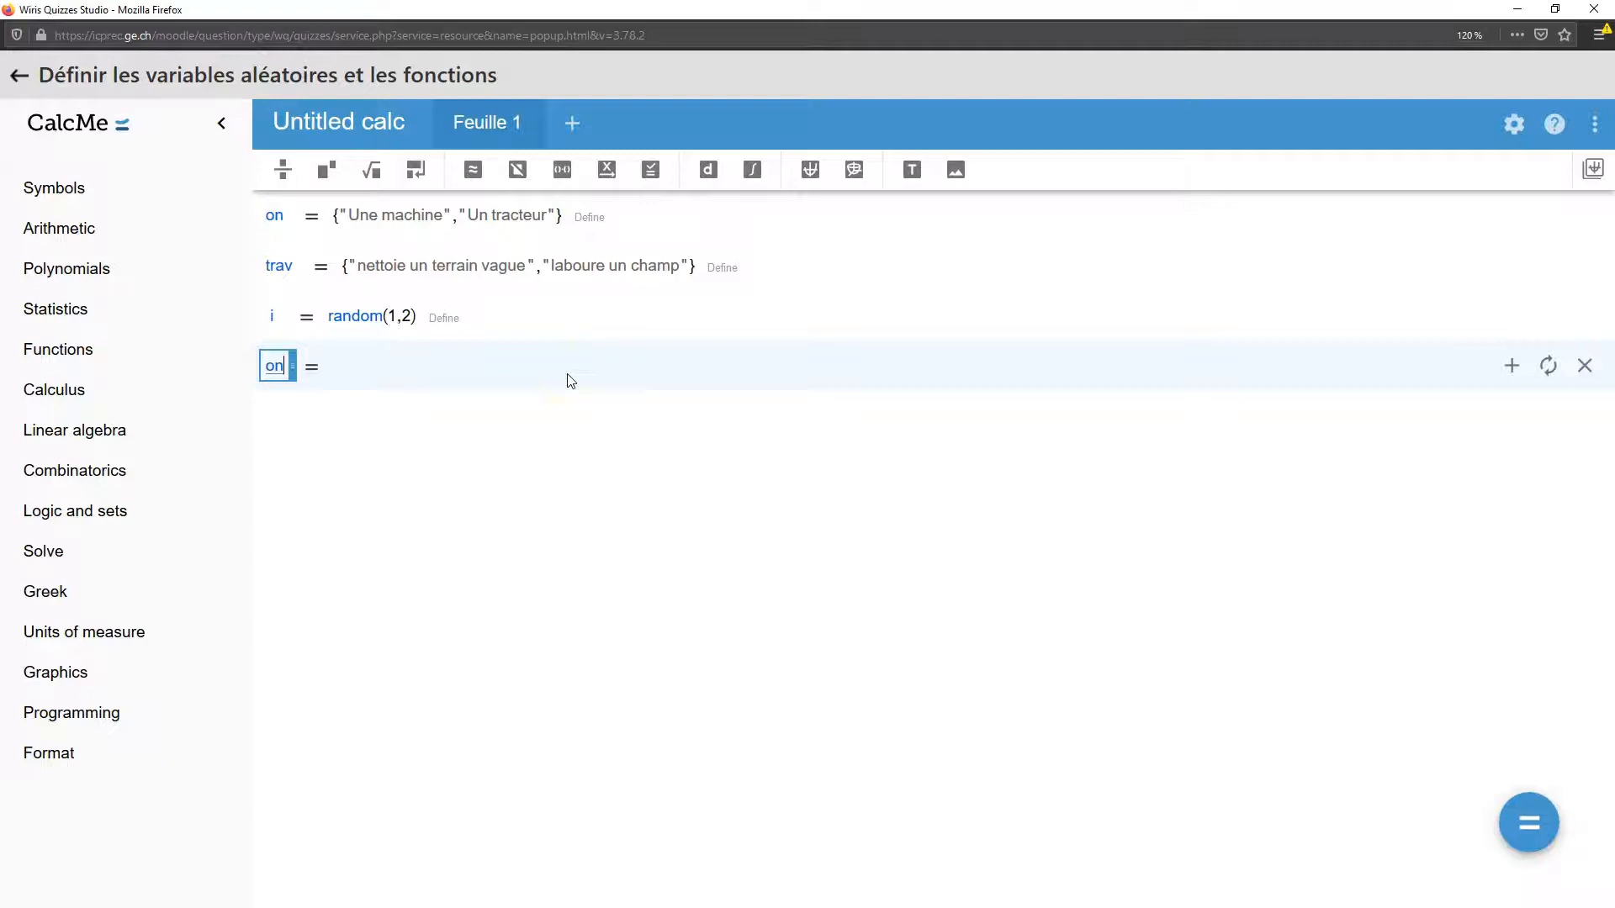
{"action": "type", "text": "e"}
{"action": "left_click", "coordinate": [351, 367]}
{"action": "type", "text": "on"}
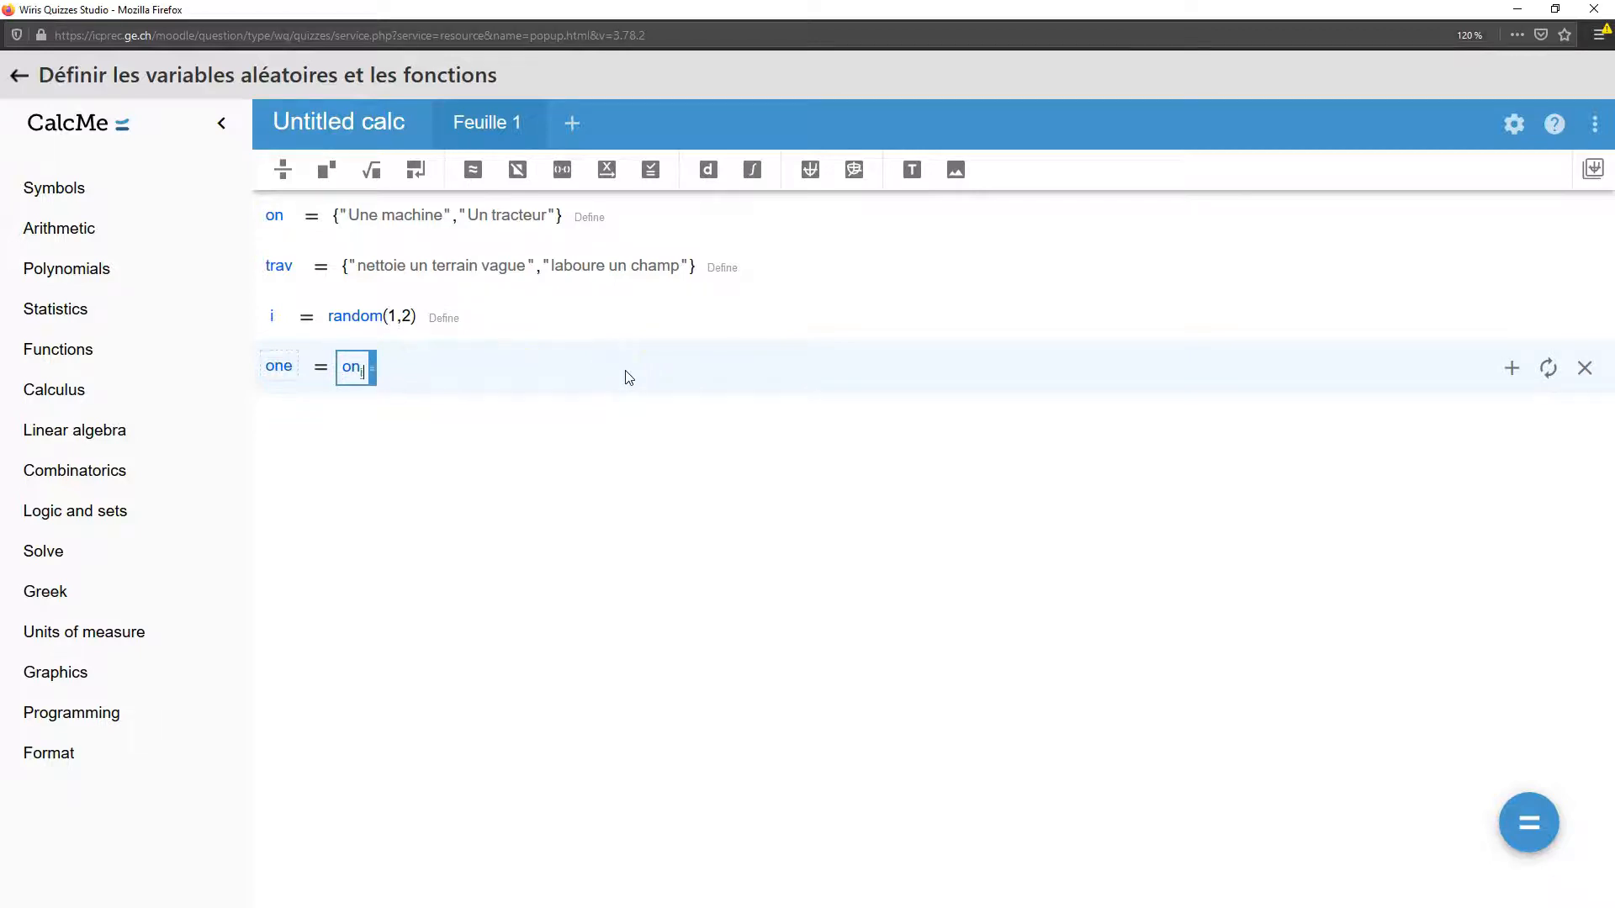
- Define the variable trave as the list trav with subscript i
{"action": "left_click", "coordinate": [273, 413]}
{"action": "type", "text": "trave"}
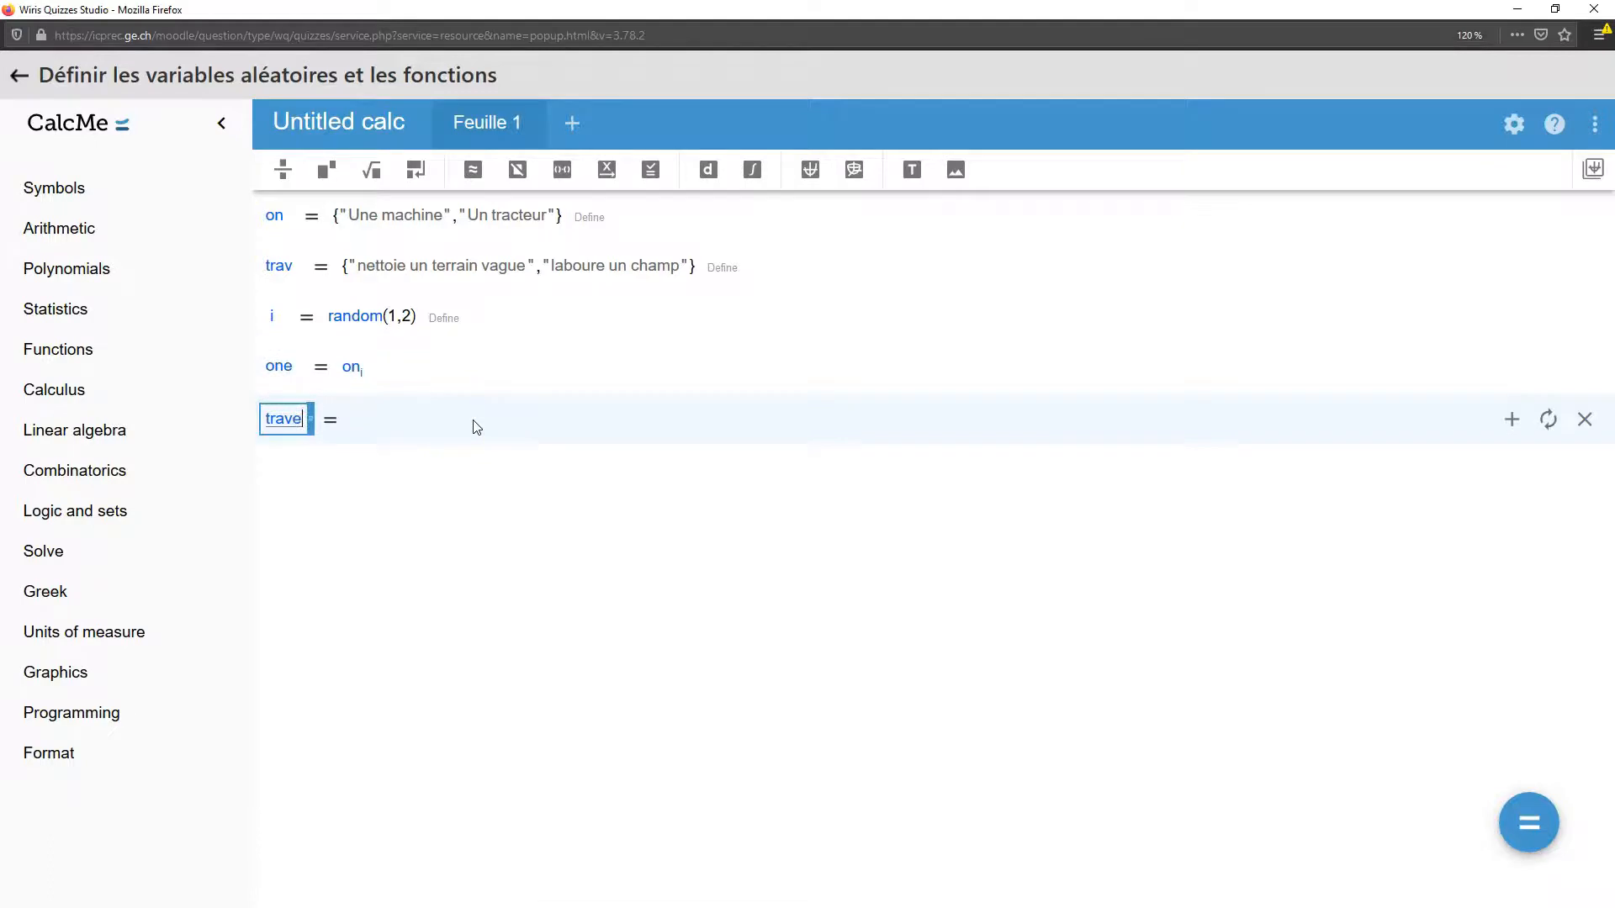
{"action": "left_click", "coordinate": [350, 426]}
{"action": "type", "text": "trav"}
{"action": "key", "text": "underscore"}
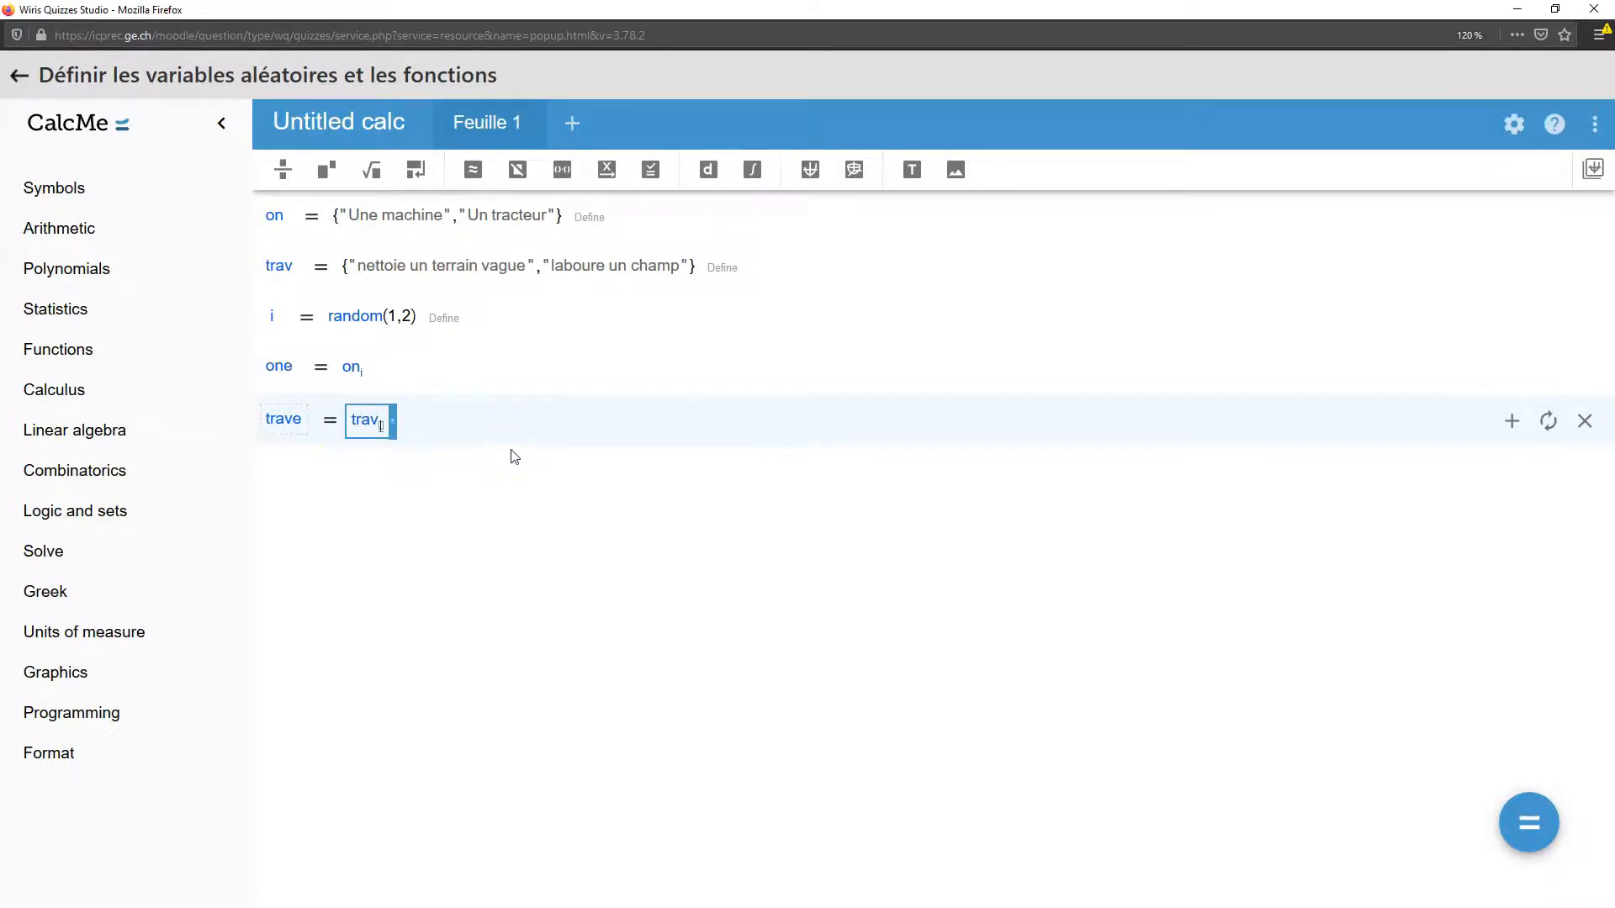
{"action": "type", "text": "i"}
- Add calculation lines for one and trave below the definitions and evaluate them
{"action": "left_click", "coordinate": [357, 473]}
{"action": "left_click", "coordinate": [548, 476]}
{"action": "type", "text": "one"}
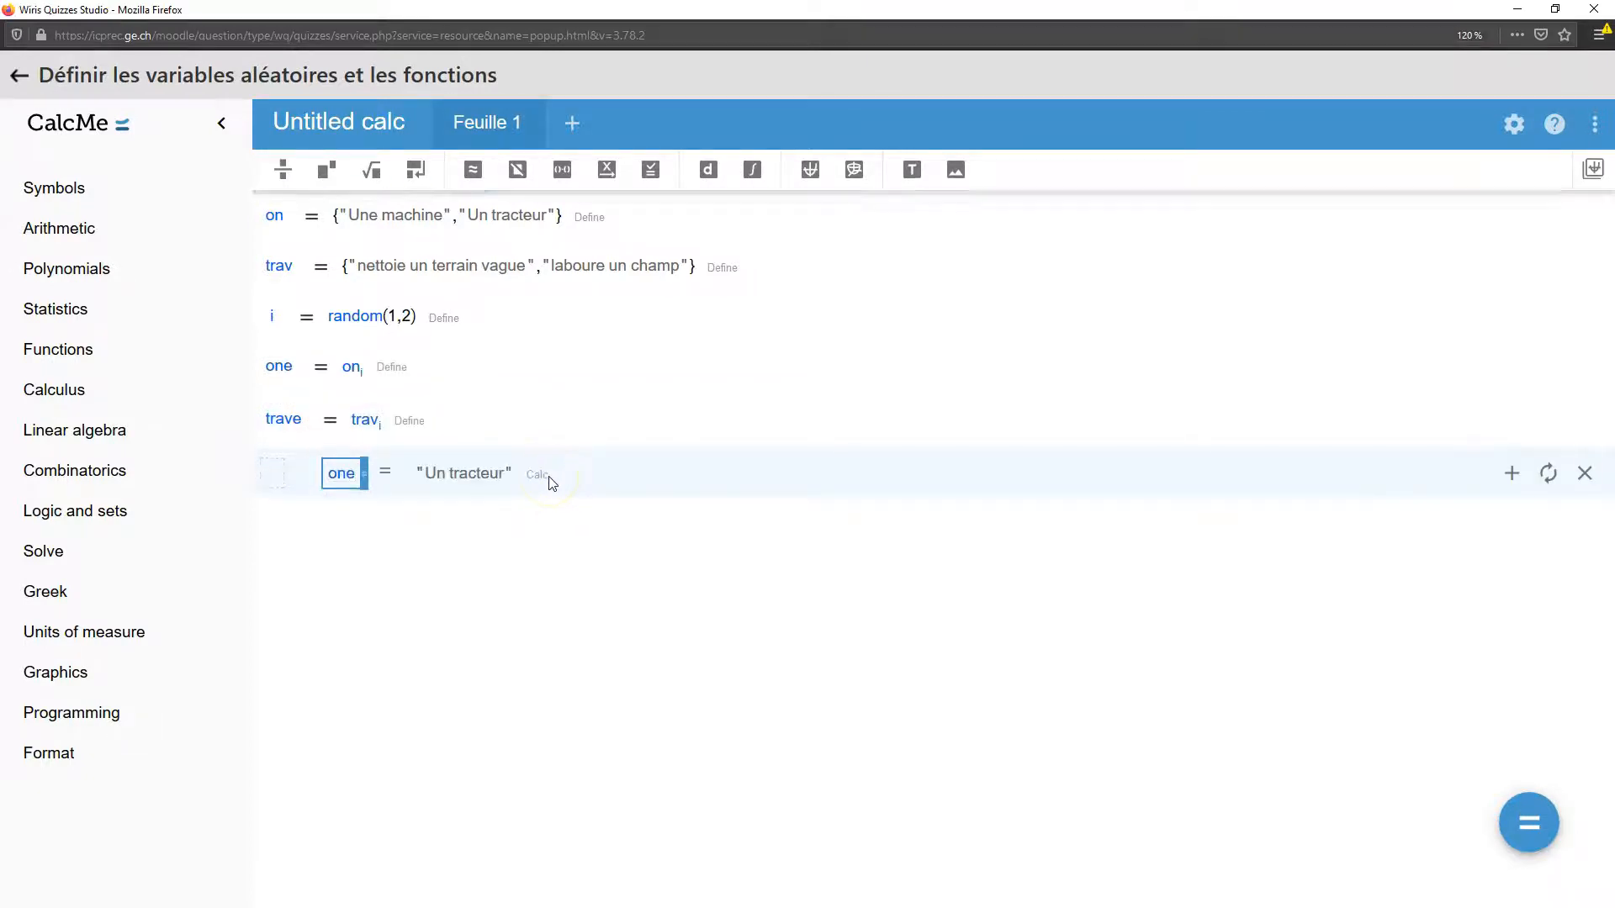
{"action": "left_click", "coordinate": [329, 515]}
{"action": "type", "text": "trave"}
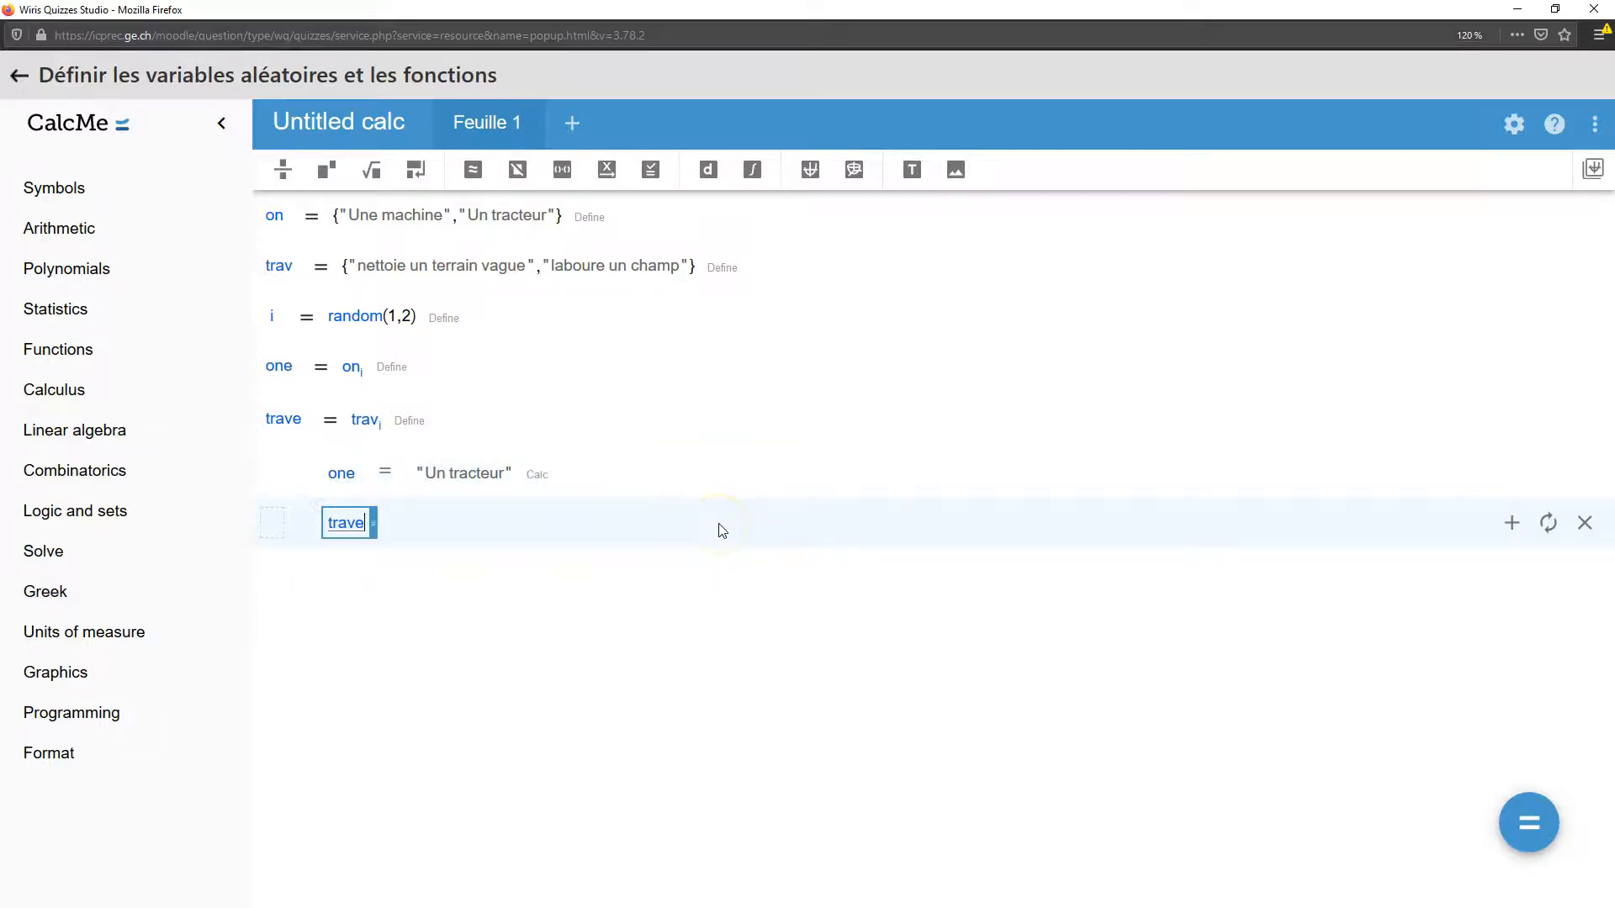
{"action": "key", "text": "Return"}
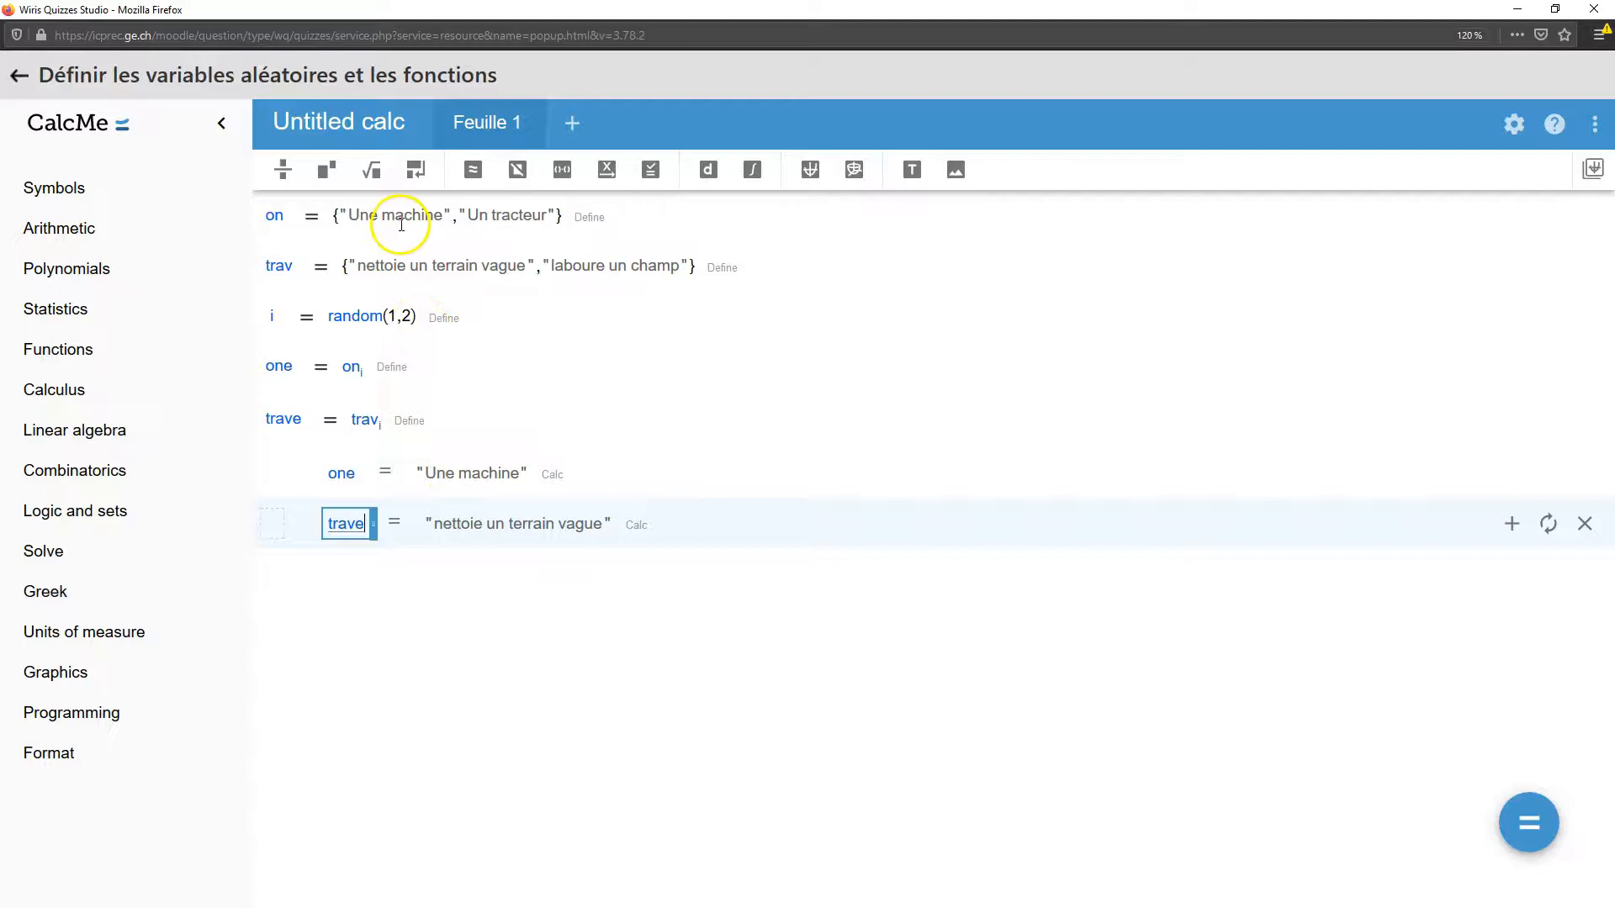
- Recalculate the sheet to check the paired values drawn for one and trave
{"action": "left_click", "coordinate": [1549, 524]}
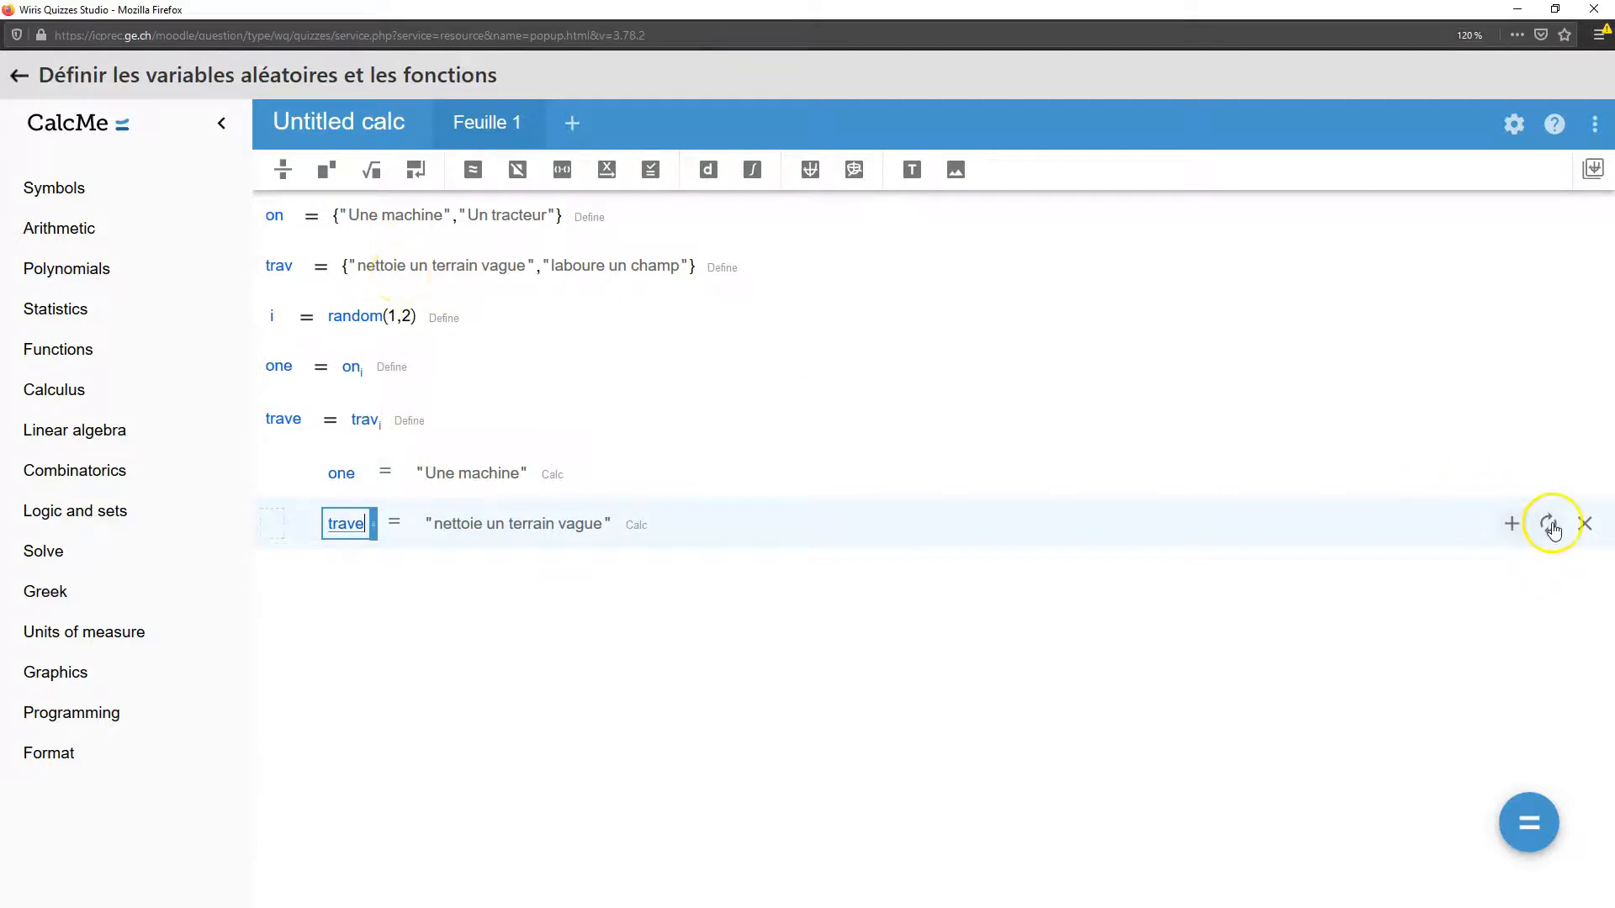
{"action": "left_click", "coordinate": [1551, 525]}
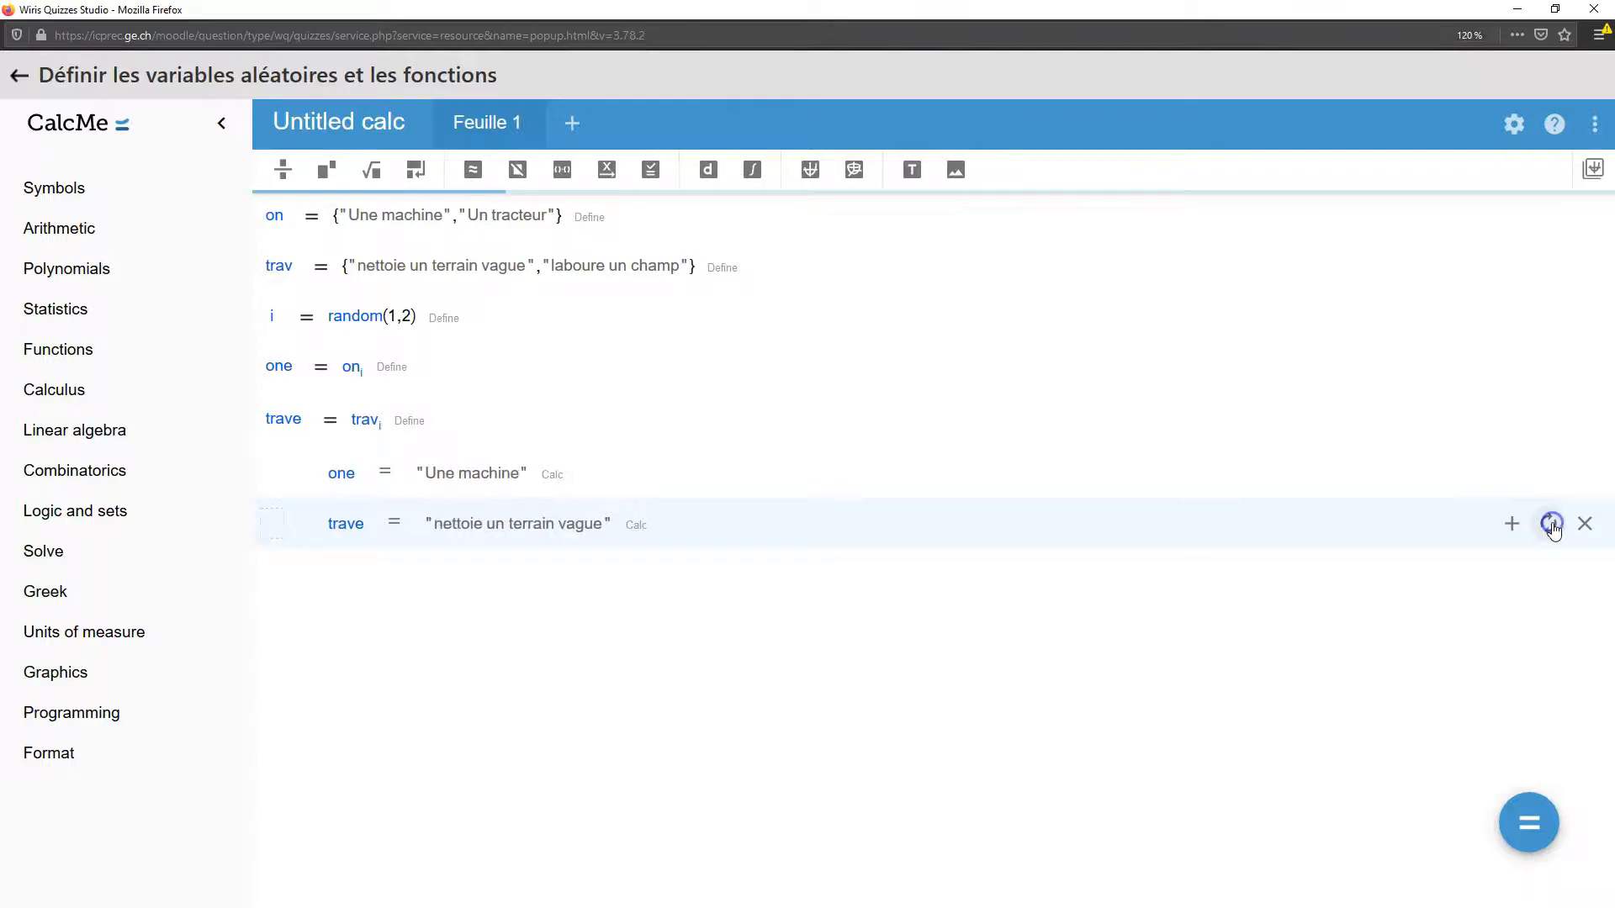
{"action": "left_click", "coordinate": [514, 519]}
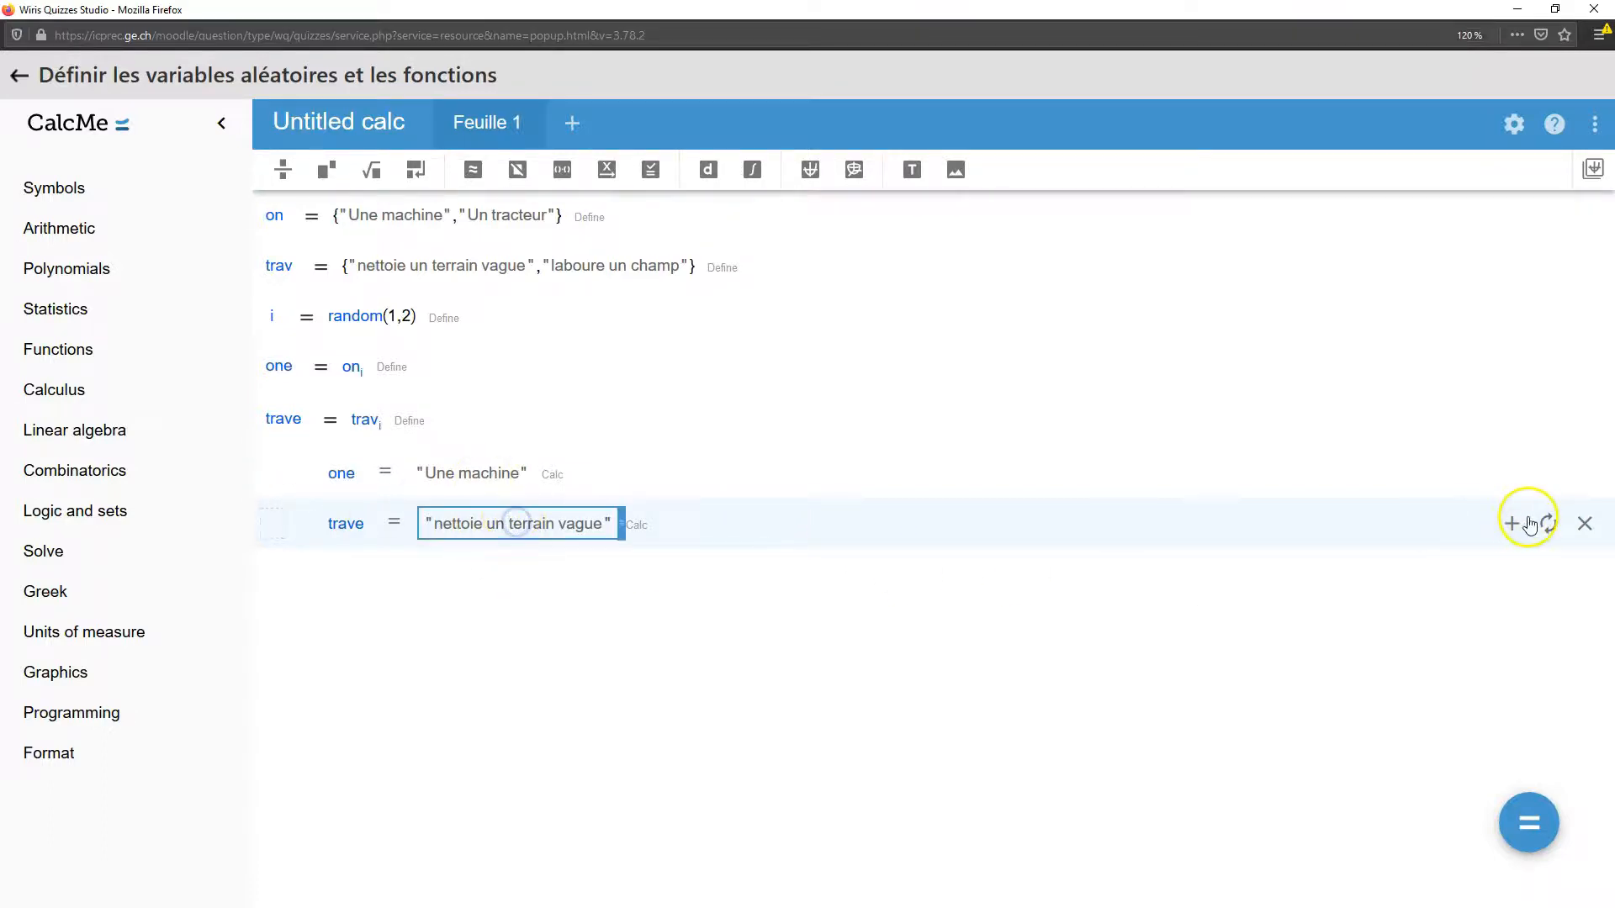
- Delete the two calculation lines for trave and one from the sheet
{"action": "left_click", "coordinate": [1585, 525]}
{"action": "left_click", "coordinate": [481, 486]}
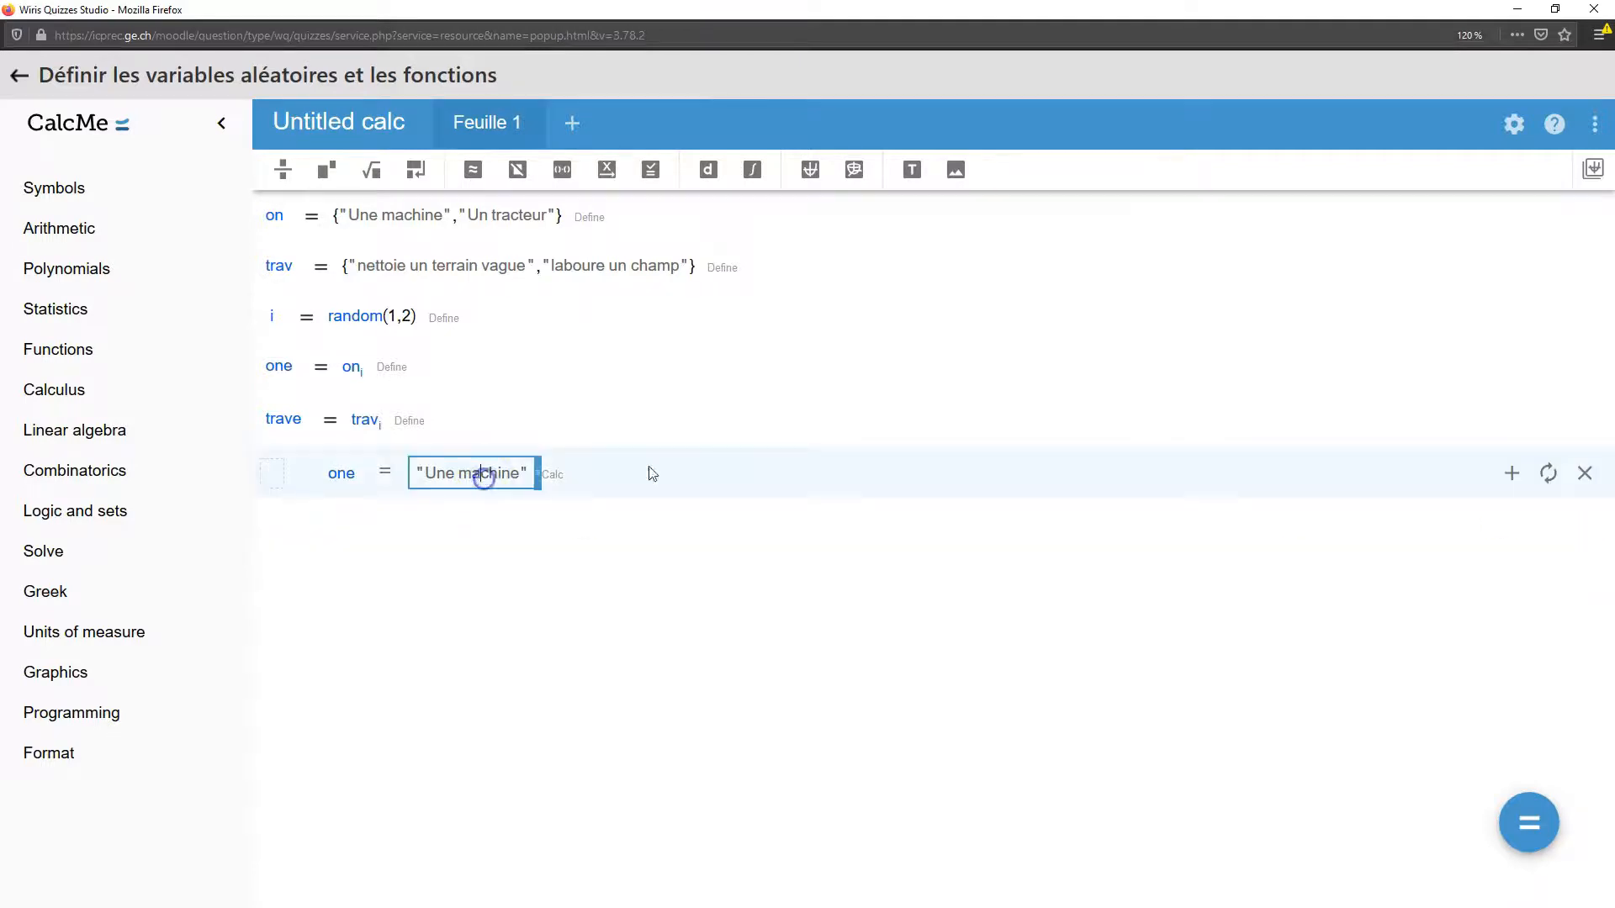
{"action": "left_click", "coordinate": [1586, 474]}
- Define the variable a as random(3,8) below the trave definition
{"action": "left_click", "coordinate": [277, 464]}
{"action": "type", "text": "a"}
{"action": "left_click", "coordinate": [334, 474]}
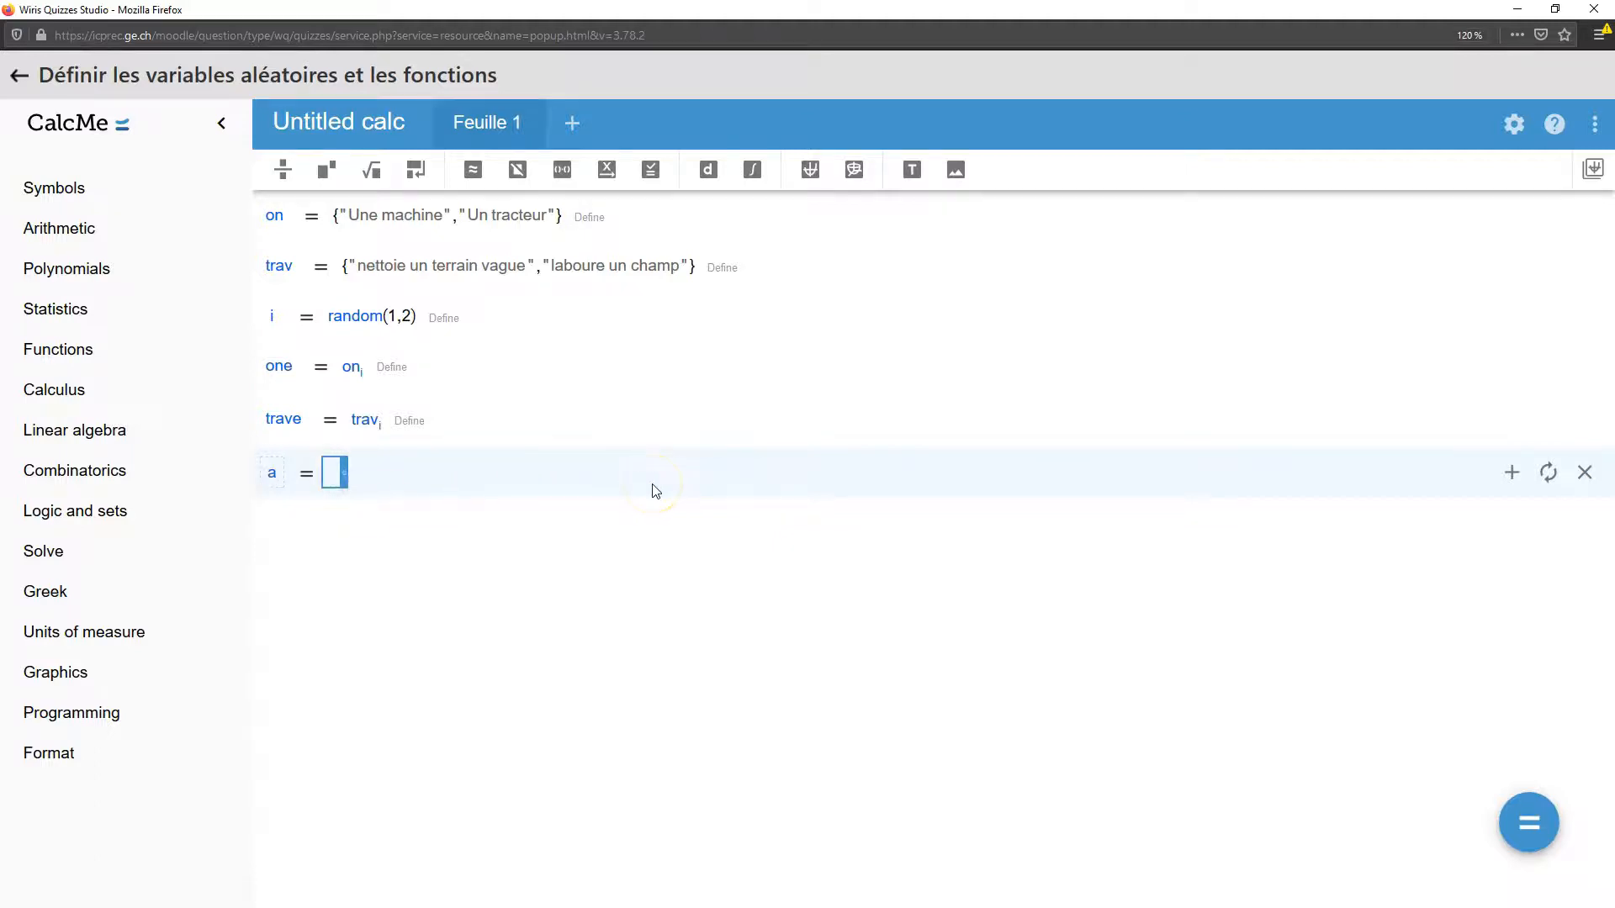
{"action": "type", "text": "random(3,8"}
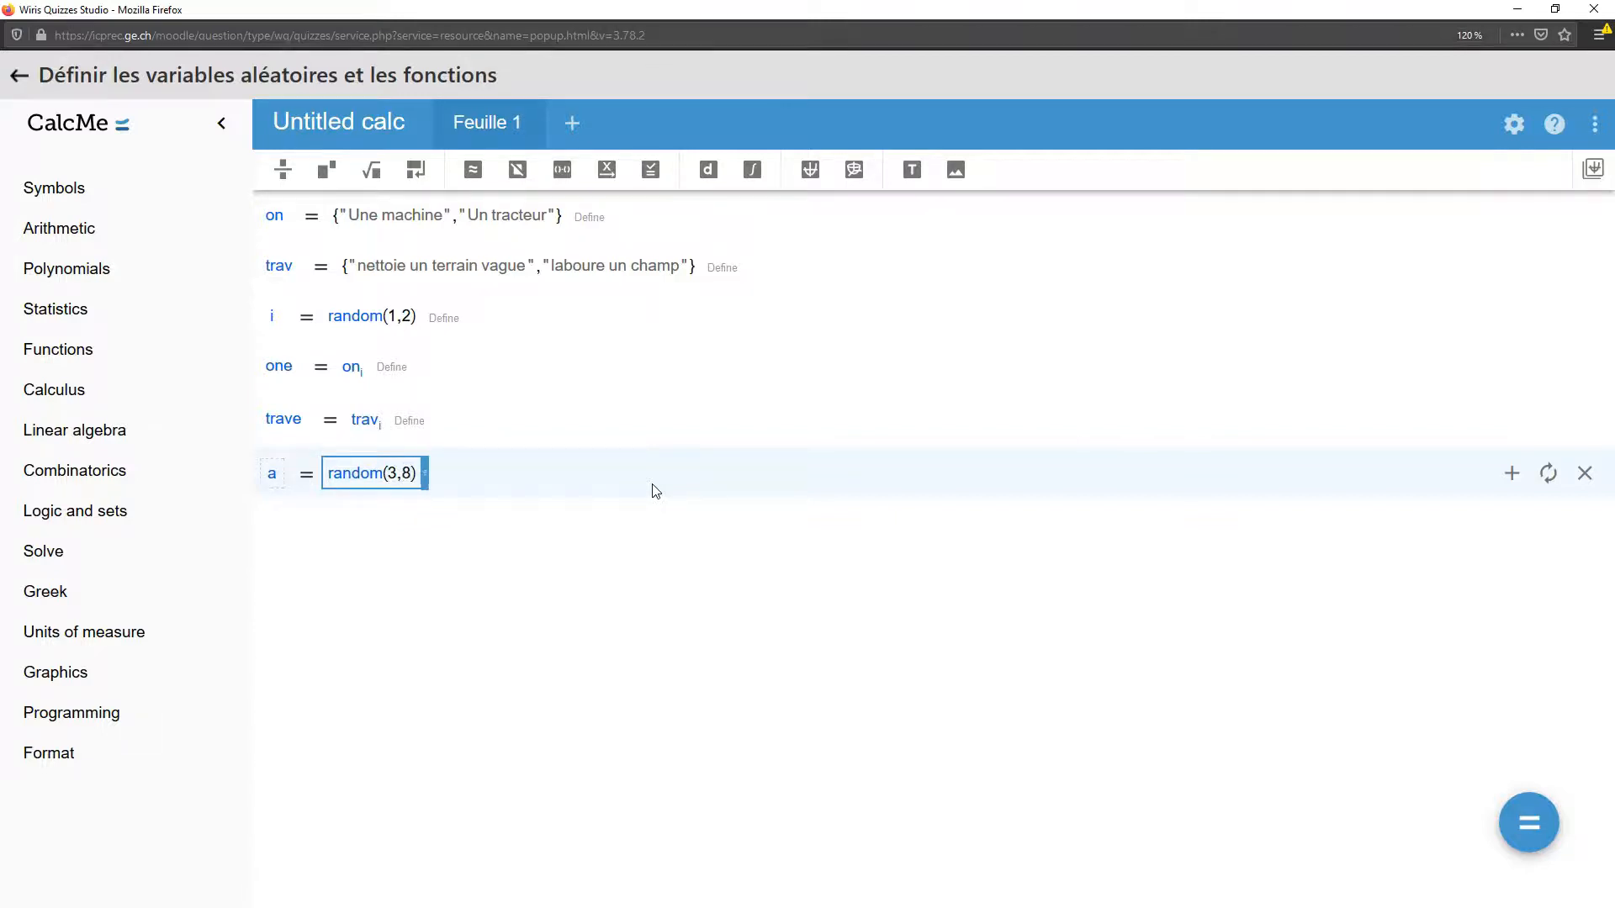
- Define the variable b as random([3..8]/[a]), using the set difference operator to exclude a
{"action": "left_click", "coordinate": [274, 505]}
{"action": "left_click", "coordinate": [396, 522]}
{"action": "type", "text": "b"}
{"action": "left_click", "coordinate": [330, 526]}
{"action": "type", "text": "ran"}
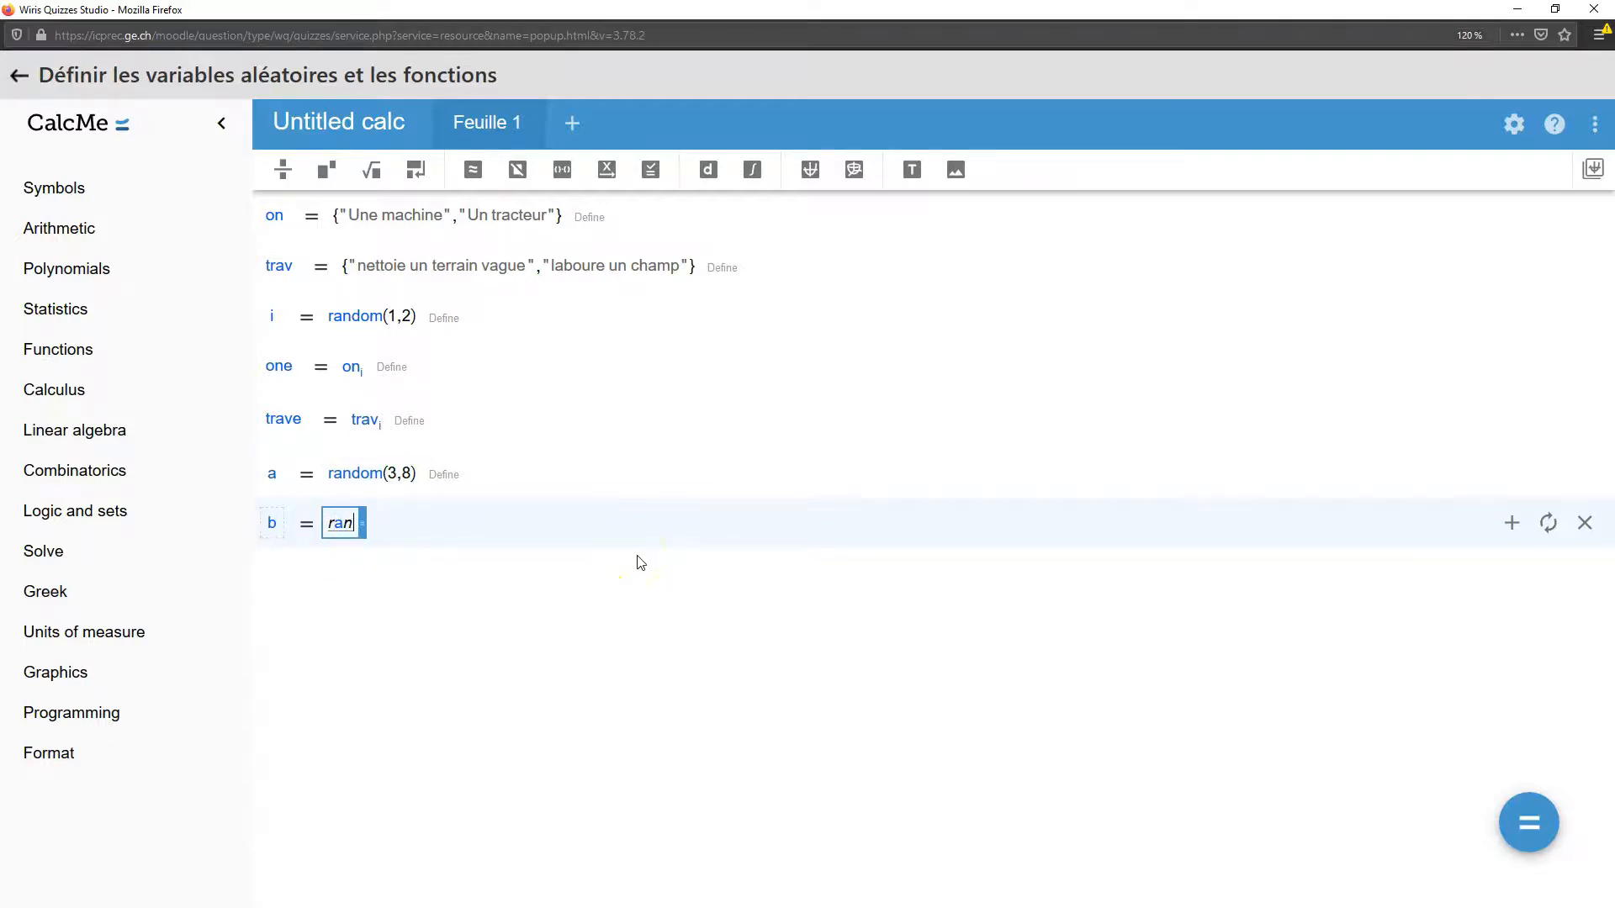
{"action": "type", "text": "dom("}
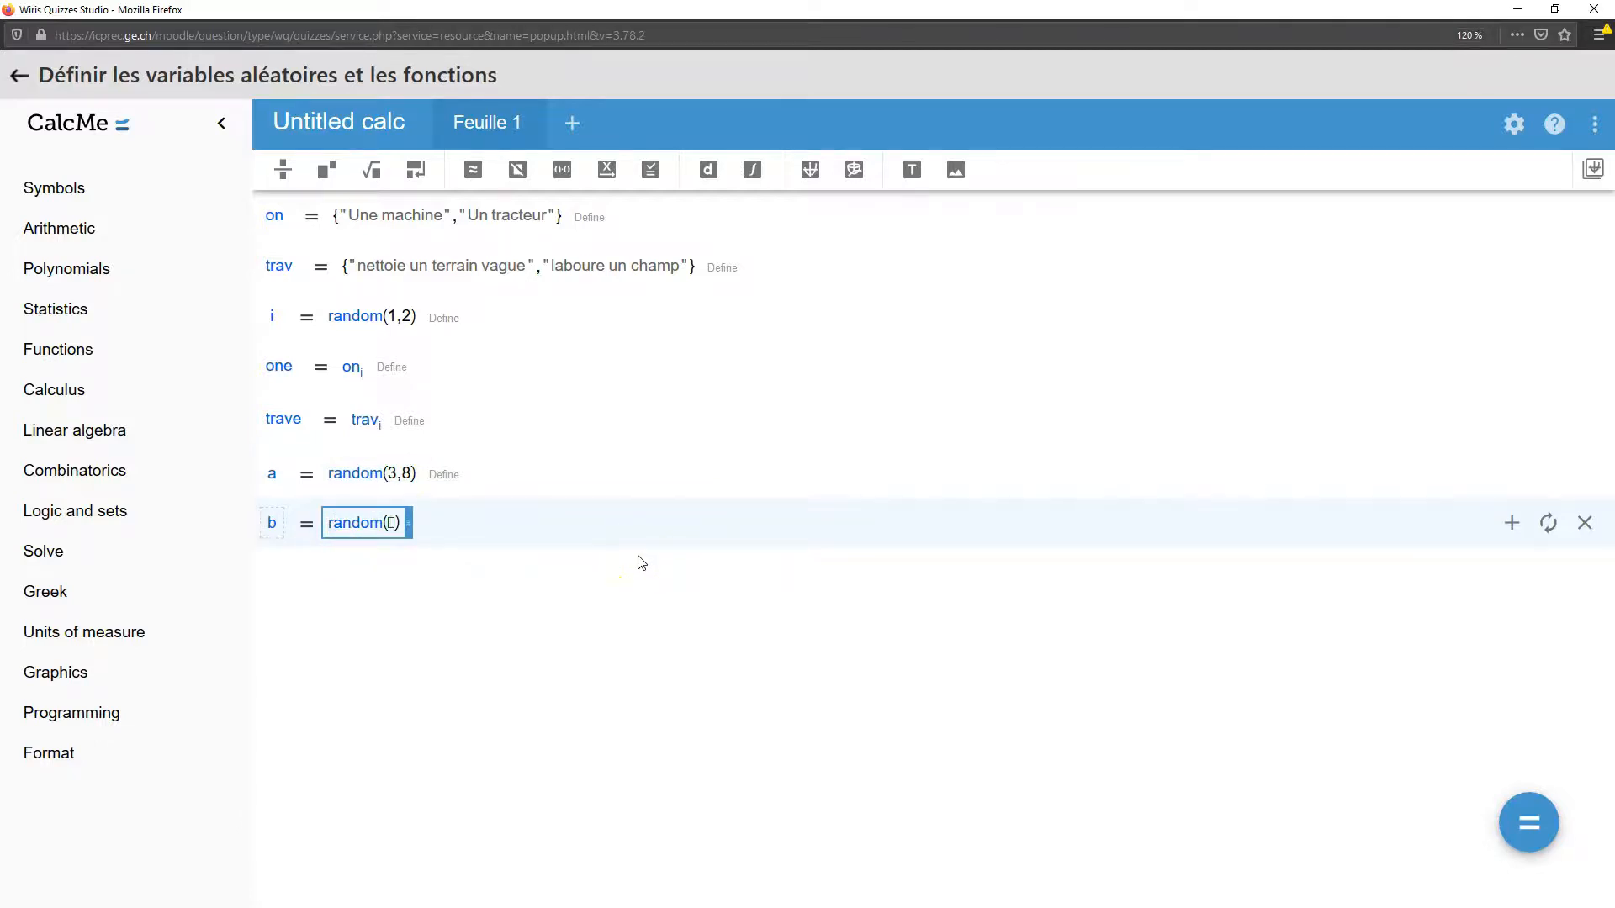
{"action": "type", "text": "[3..8]"}
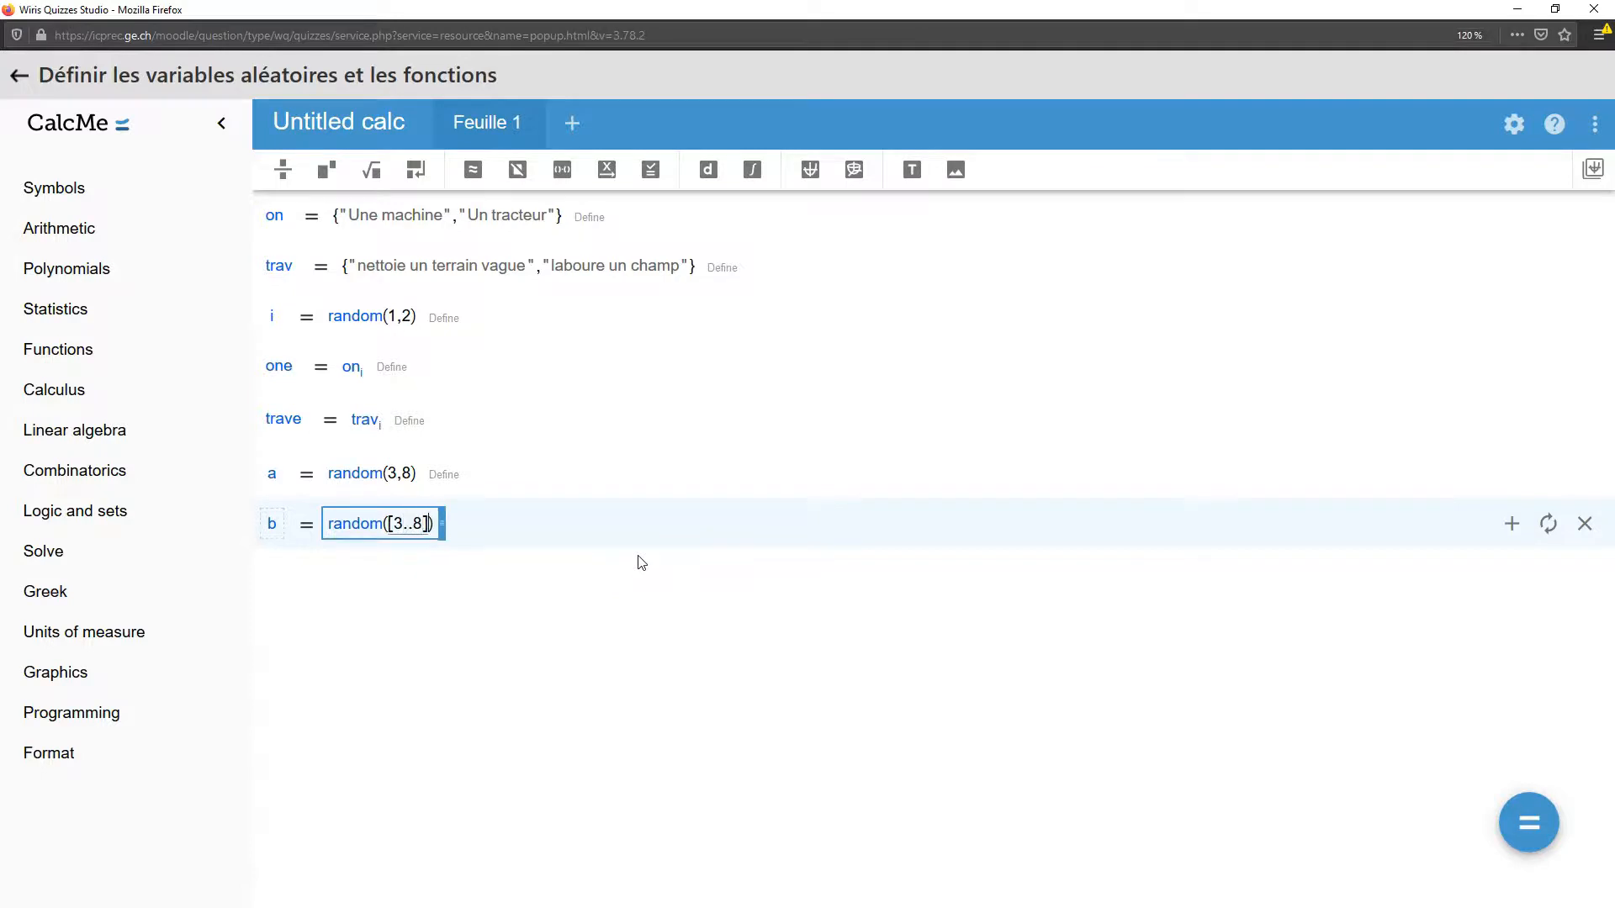
{"action": "type", "text": "/"}
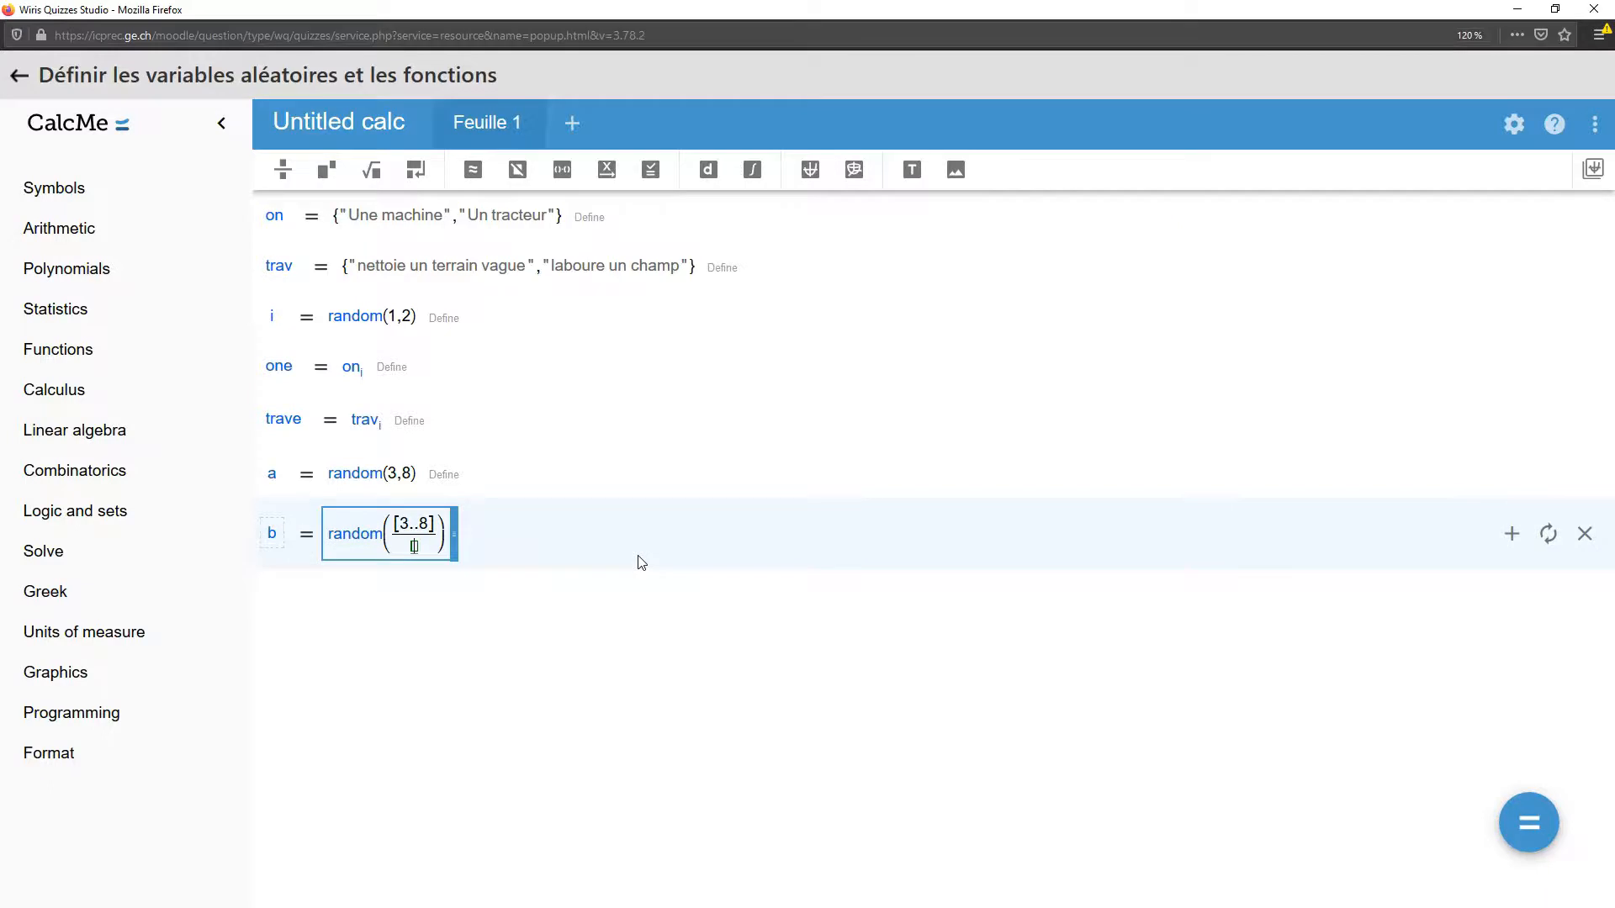
{"action": "key", "text": "BackSpace"}
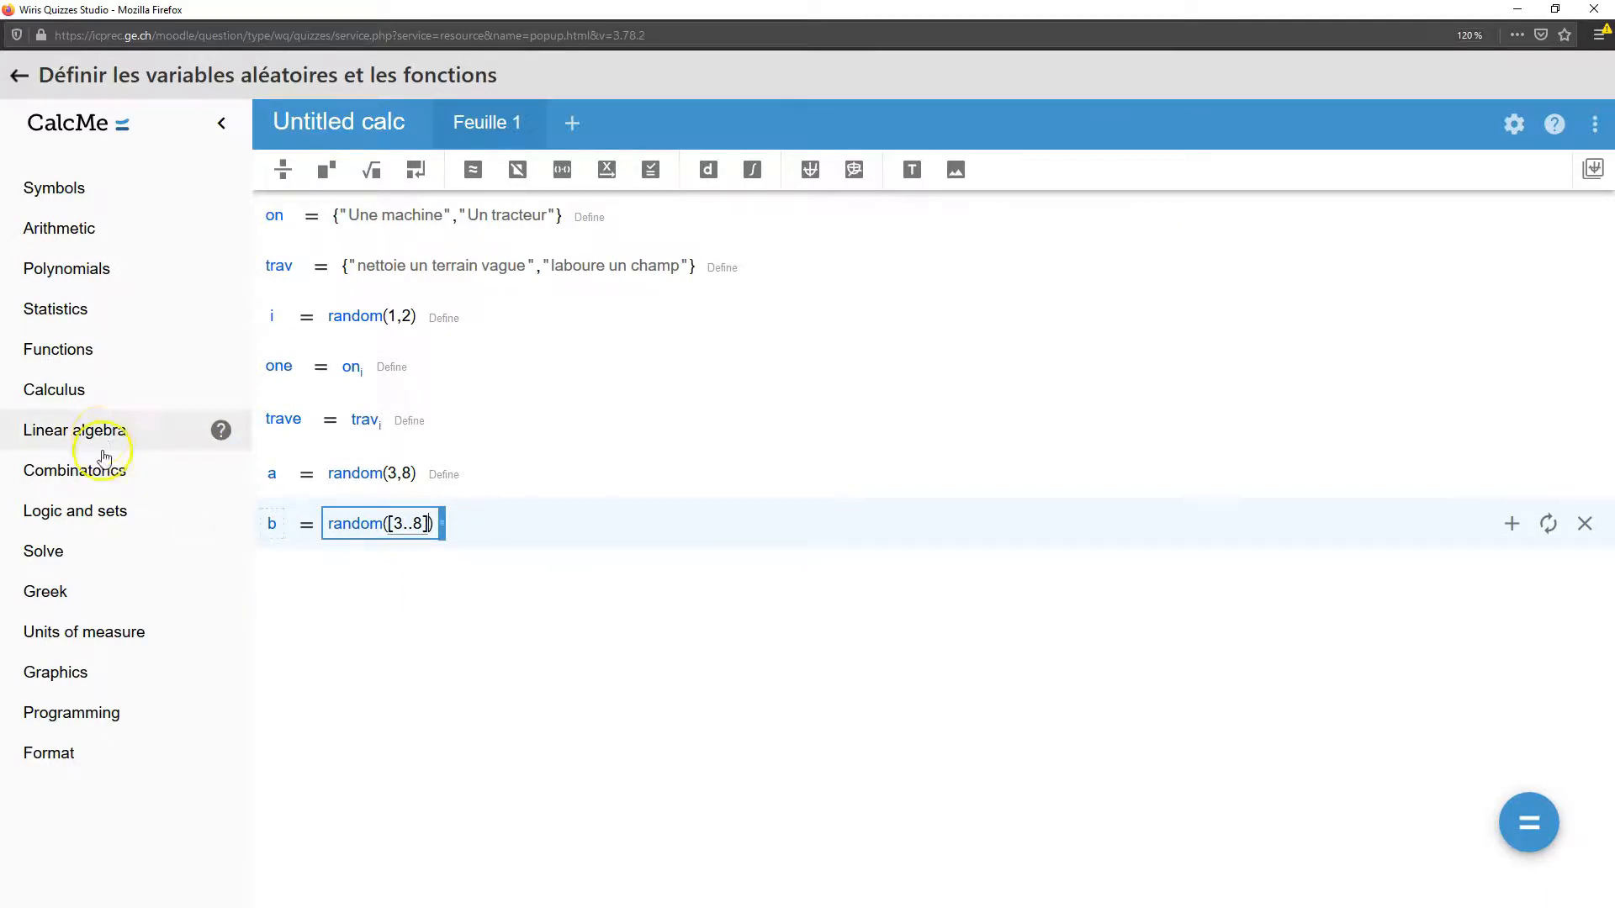
{"action": "left_click", "coordinate": [98, 519]}
{"action": "left_click", "coordinate": [207, 693]}
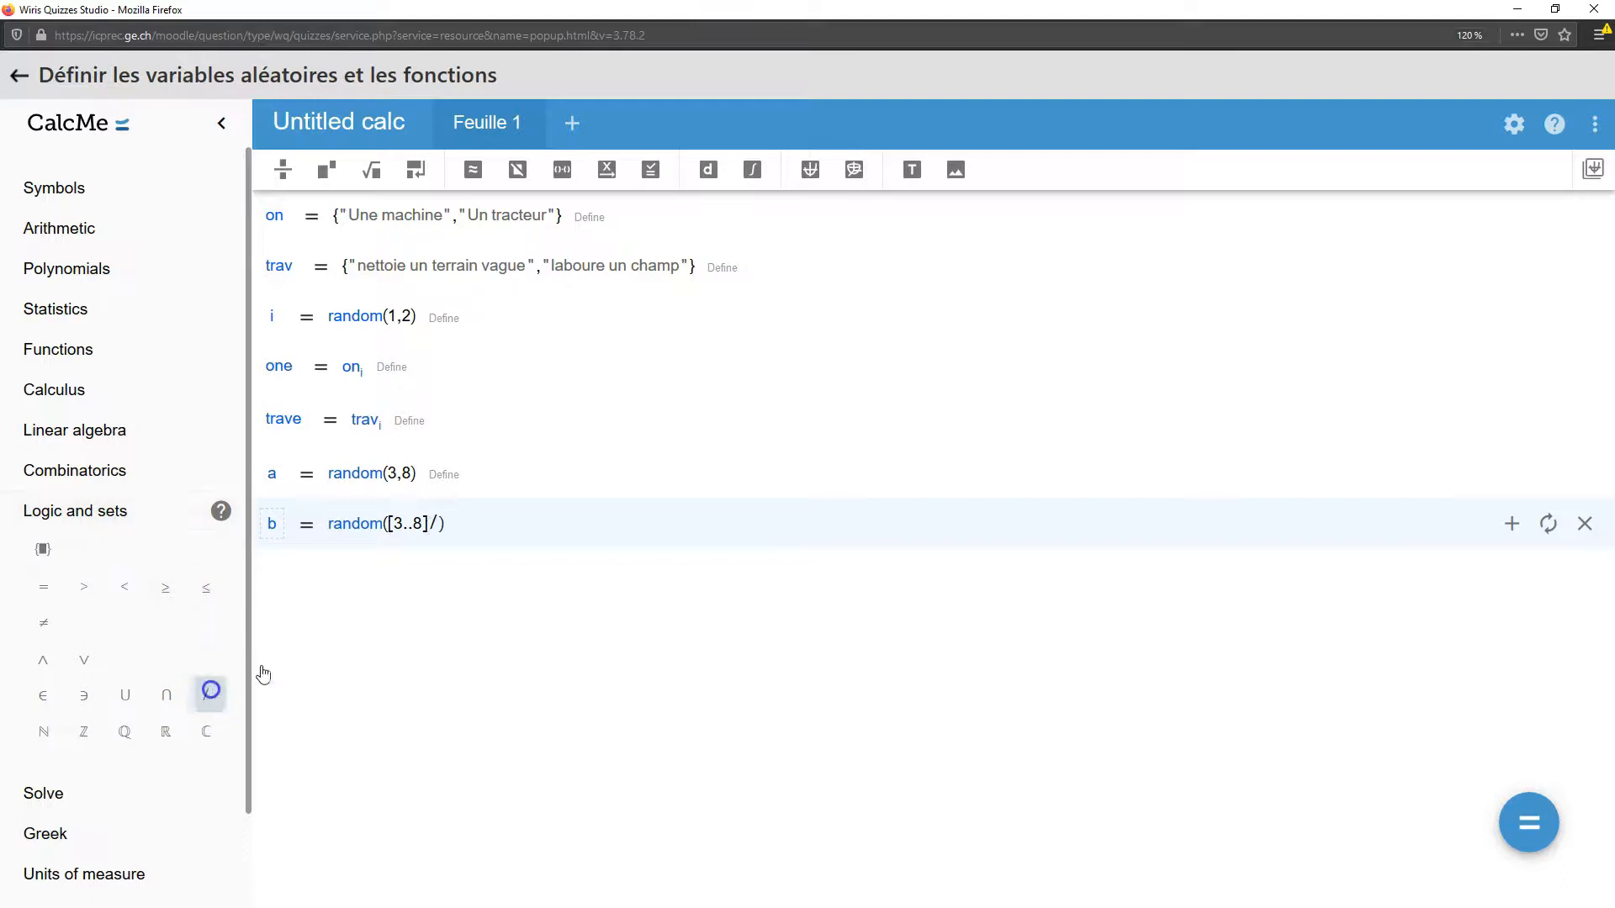
{"action": "left_click", "coordinate": [433, 524]}
{"action": "left_click", "coordinate": [551, 586]}
{"action": "type", "text": "[a"}
- Define the variable n as random(3,8), reusing the expression from a
{"action": "left_click", "coordinate": [274, 578]}
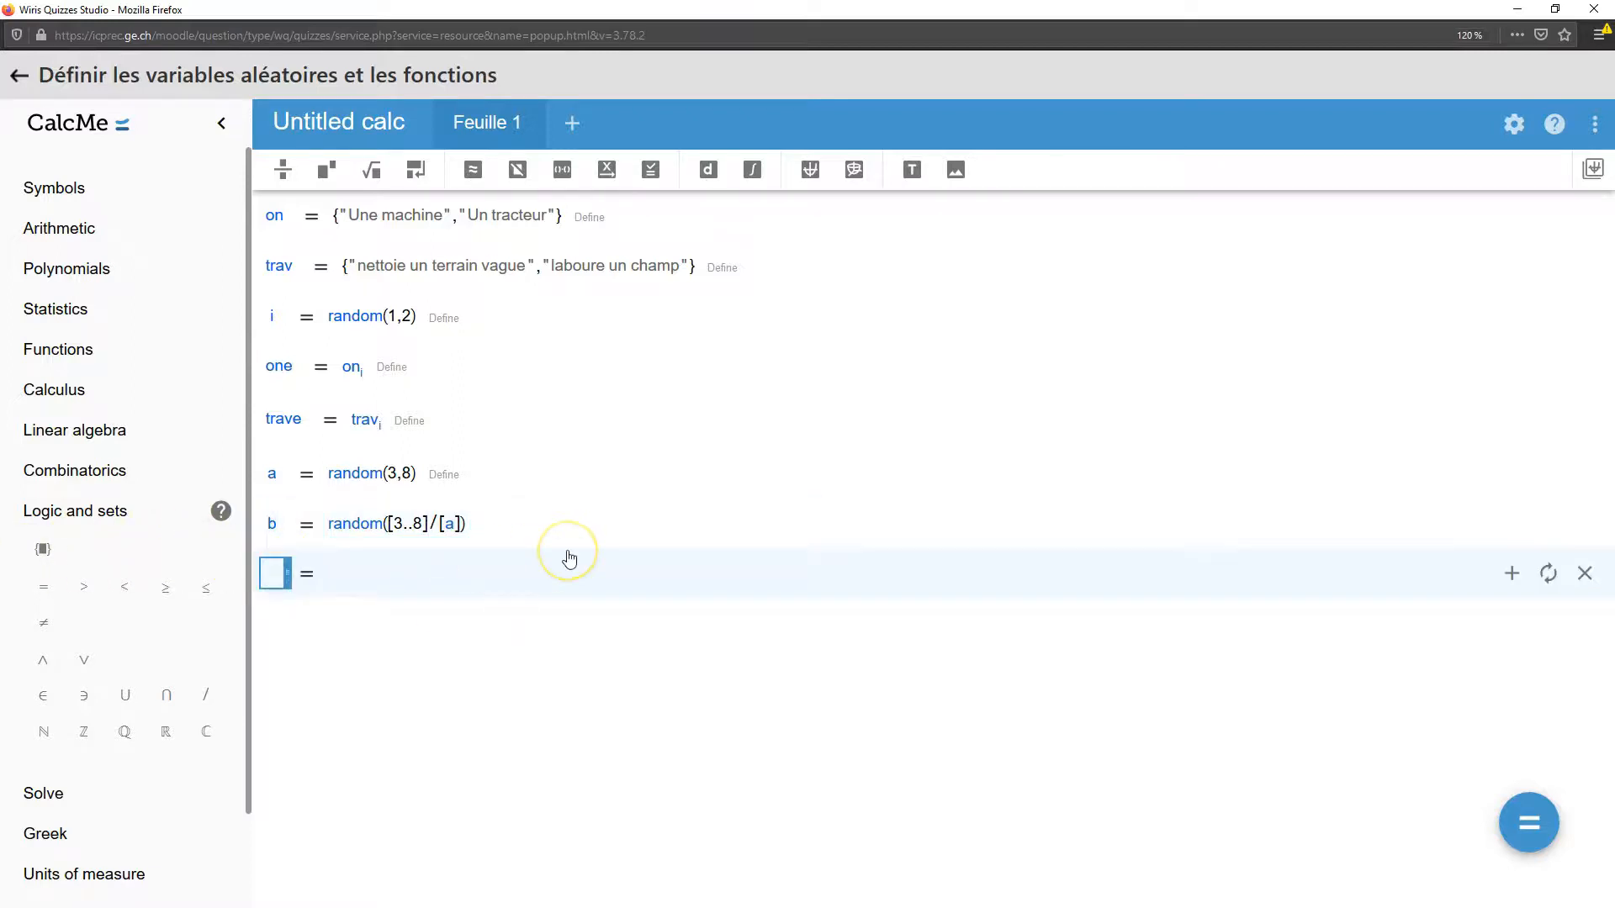
{"action": "left_click", "coordinate": [395, 509]}
{"action": "left_click_drag", "start_coordinate": [329, 476], "coordinate": [443, 477]}
{"action": "key", "text": "ctrl+c"}
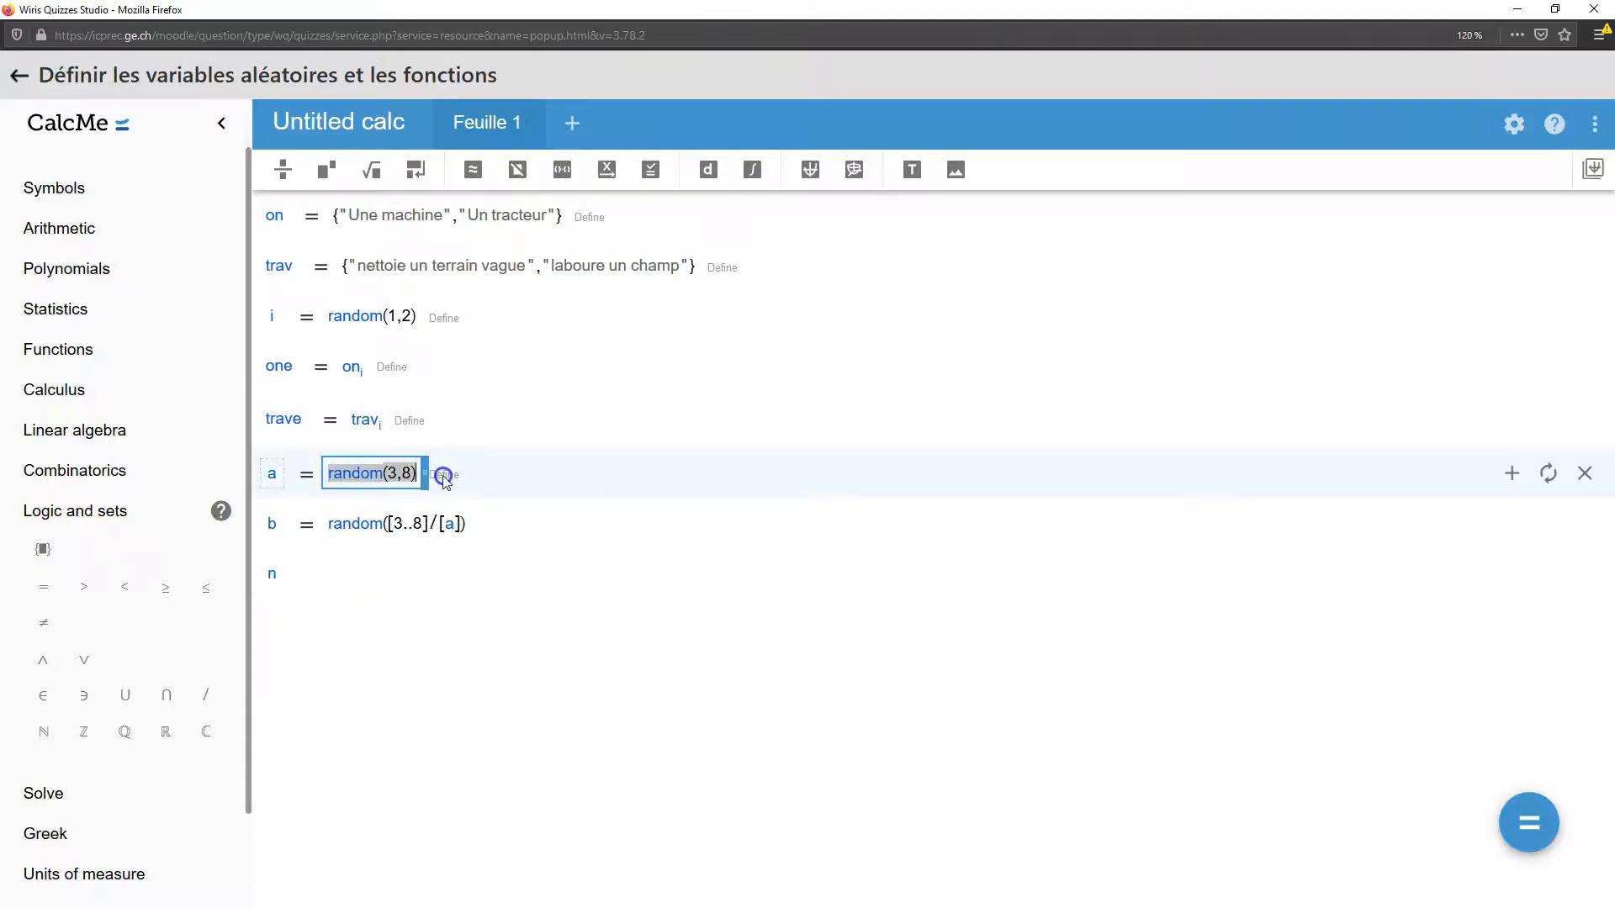
{"action": "left_click", "coordinate": [320, 578]}
{"action": "key", "text": "ctrl+v"}
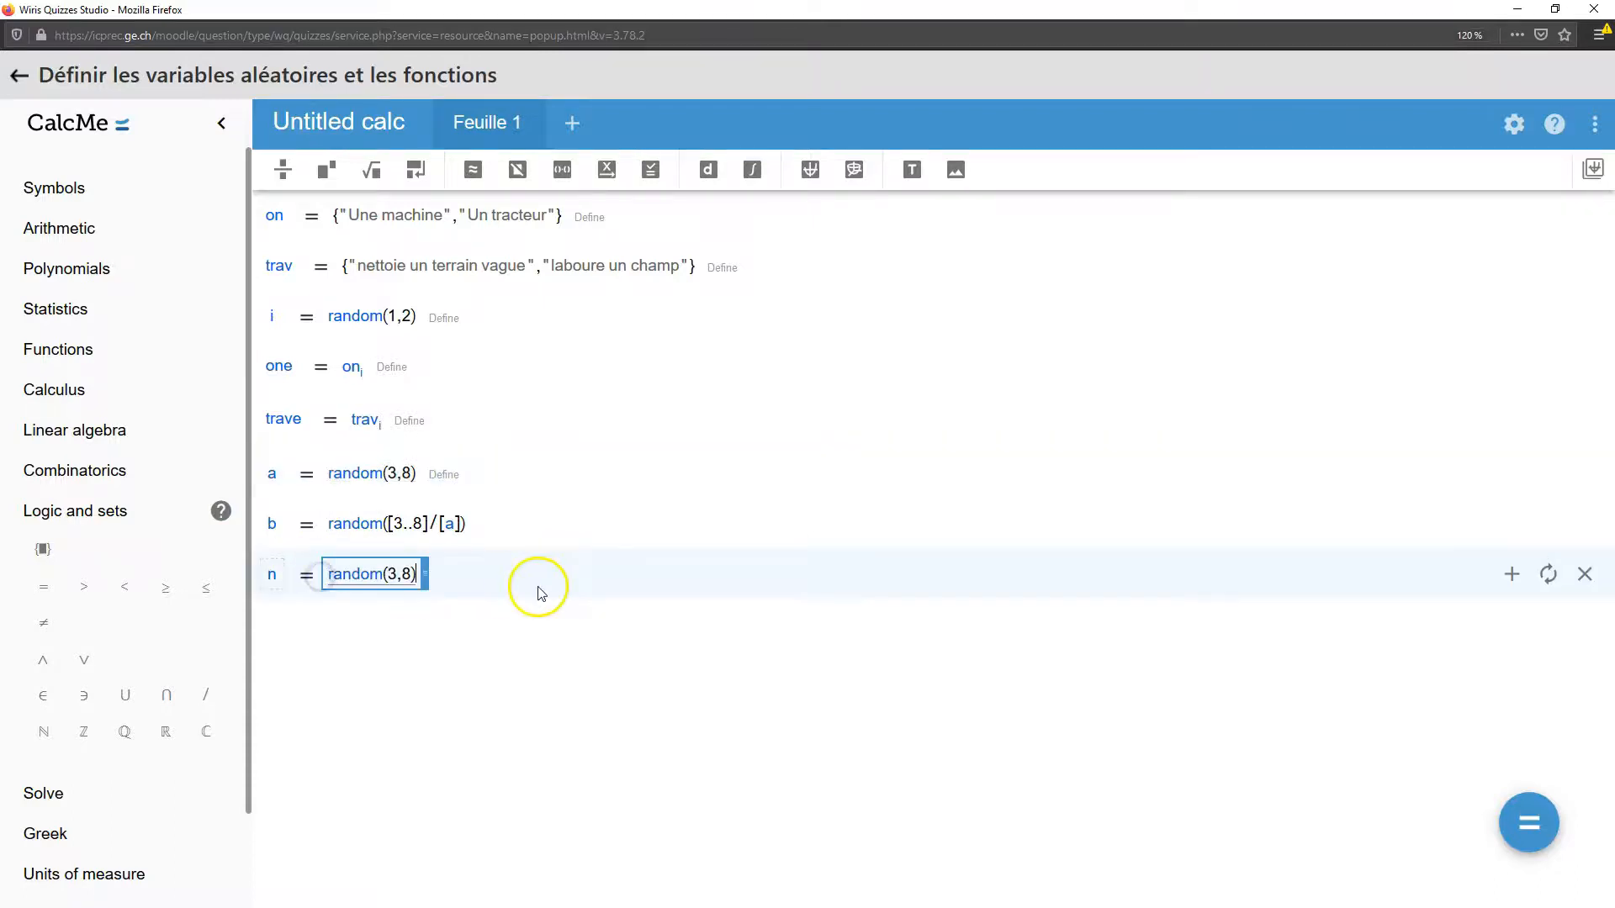
- Define the variable sol as the fraction n over a multiplied by b
{"action": "left_click", "coordinate": [335, 620]}
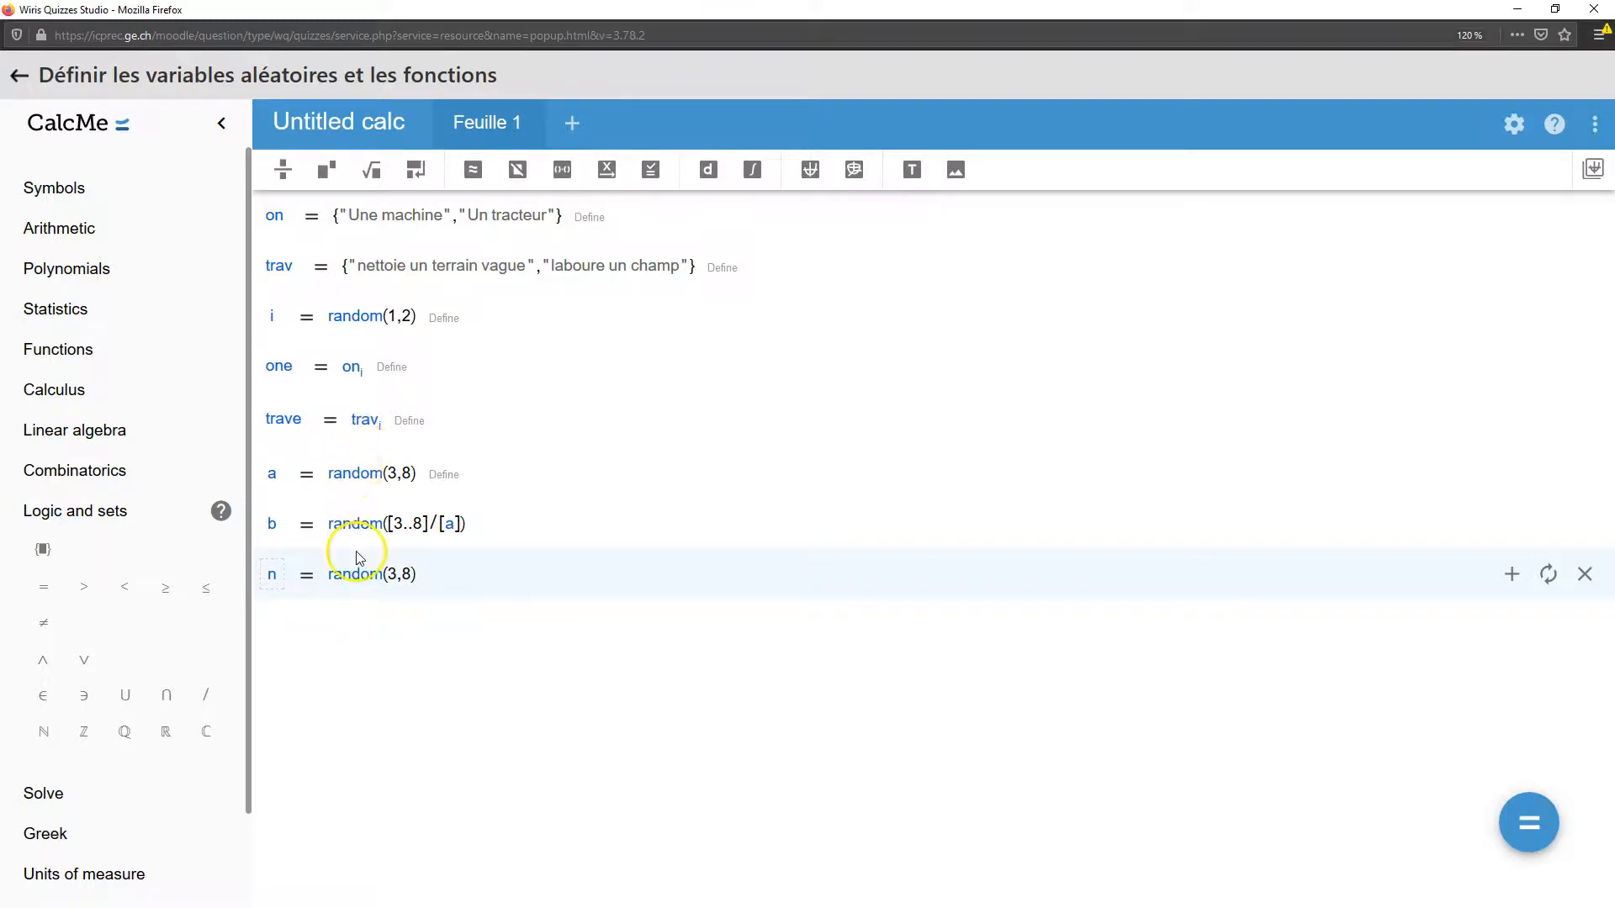
{"action": "left_click", "coordinate": [323, 627]}
{"action": "left_click", "coordinate": [350, 628]}
{"action": "type", "text": "sol"}
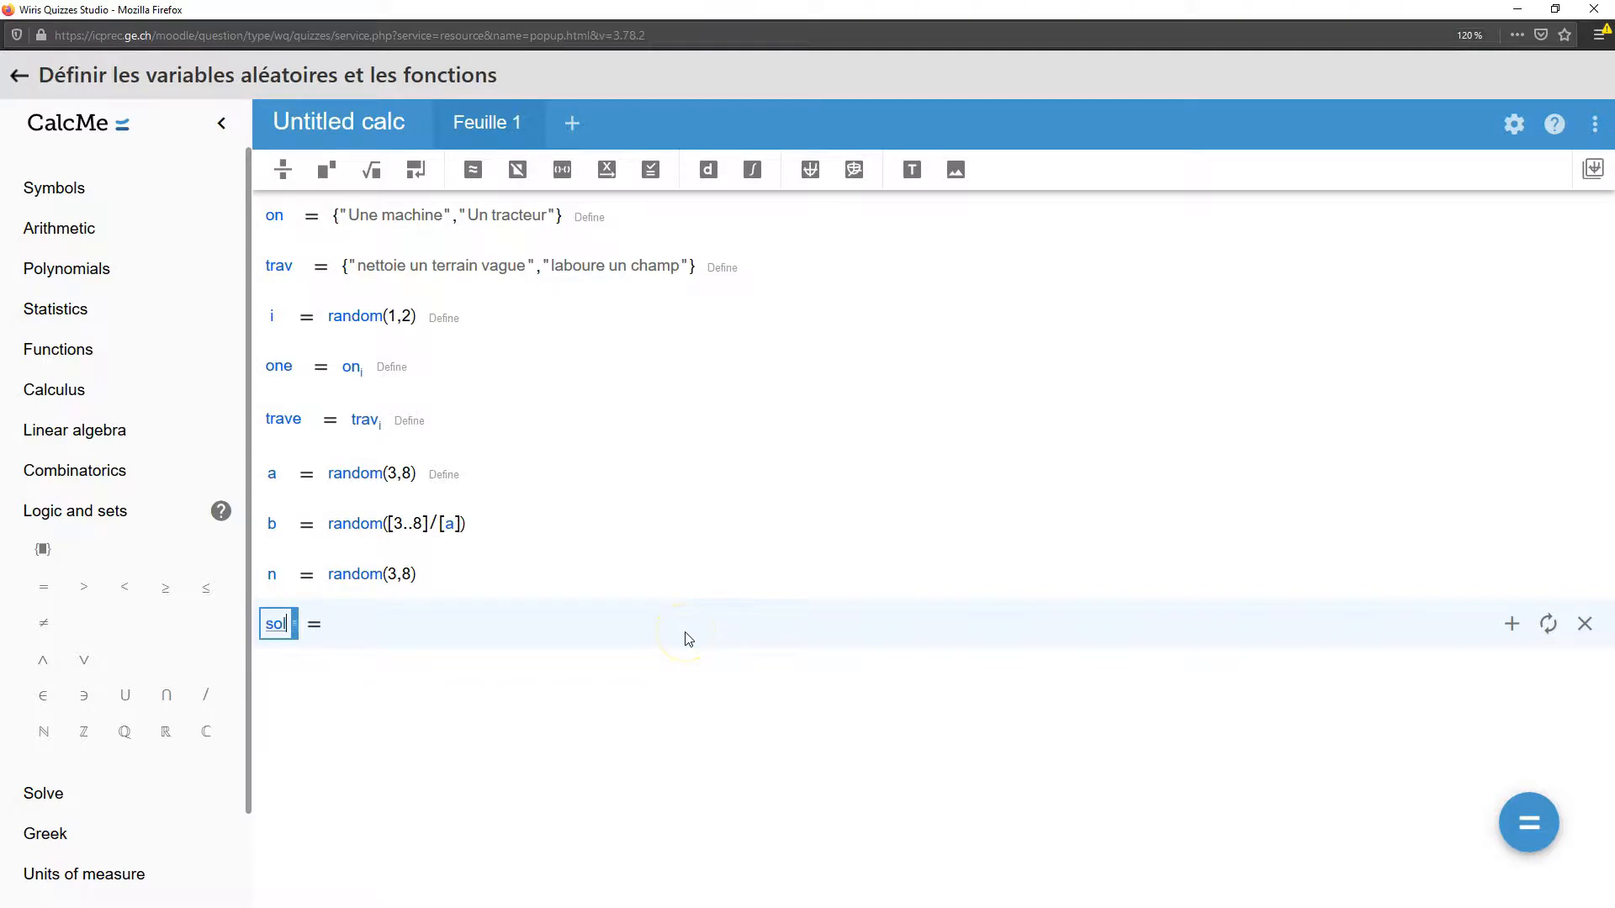
{"action": "left_click", "coordinate": [334, 623]}
{"action": "type", "text": "n·/"}
{"action": "type", "text": "a"}
{"action": "key", "text": "Right"}
{"action": "type", "text": "*"}
{"action": "type", "text": "b"}
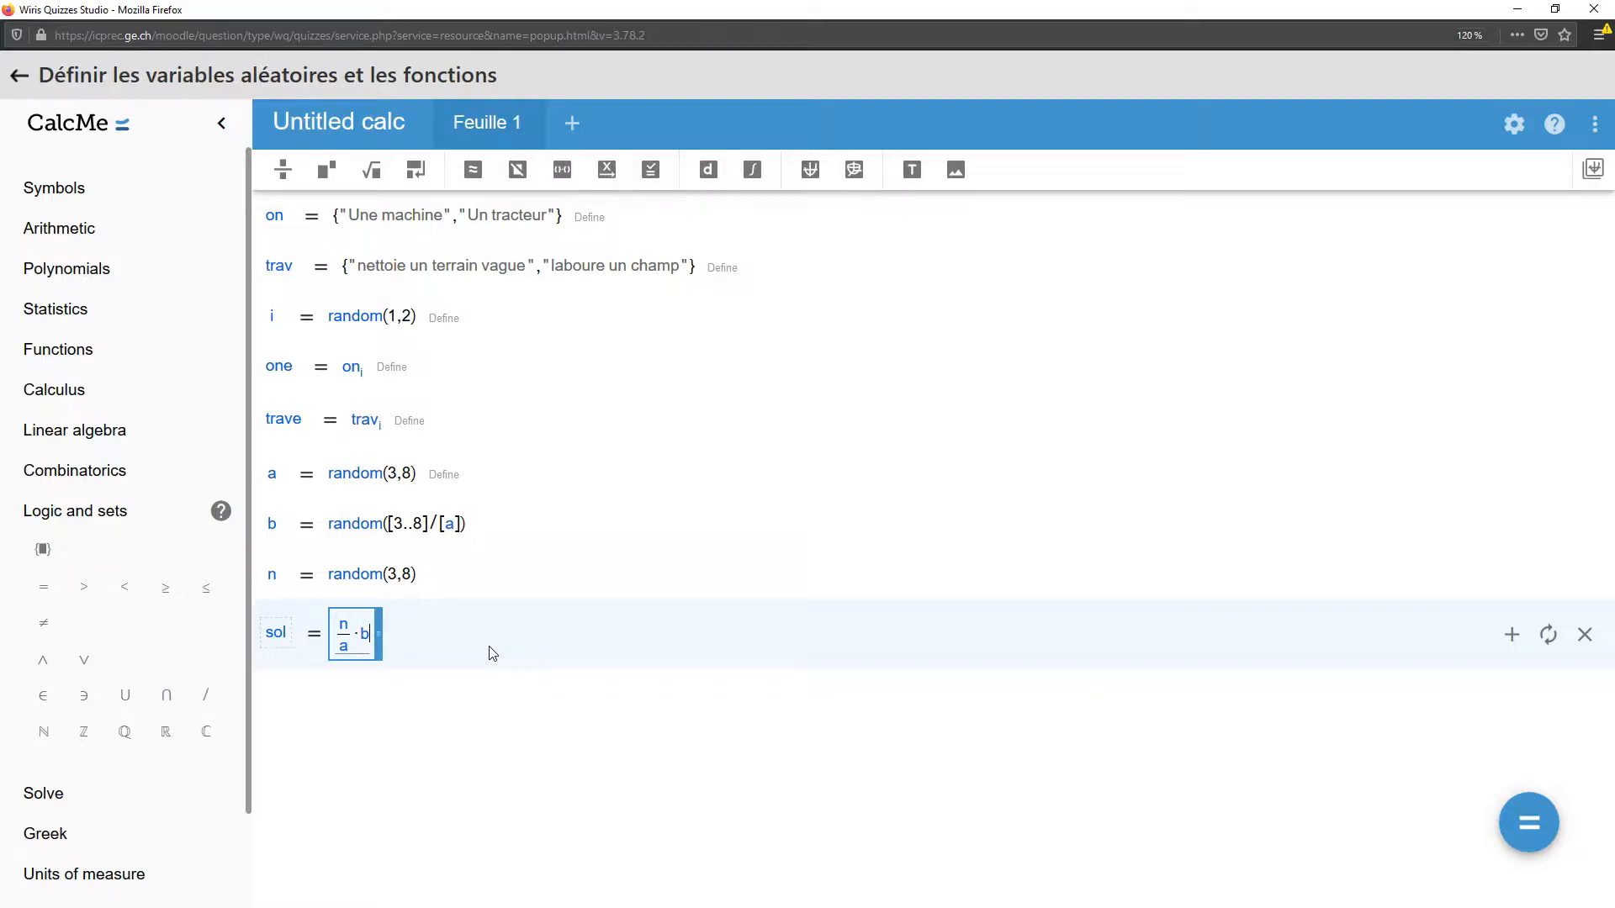
- Add a calculation line for sol and recalculate it several times to check the kind of result
{"action": "left_click", "coordinate": [340, 690]}
{"action": "type", "text": "sol"}
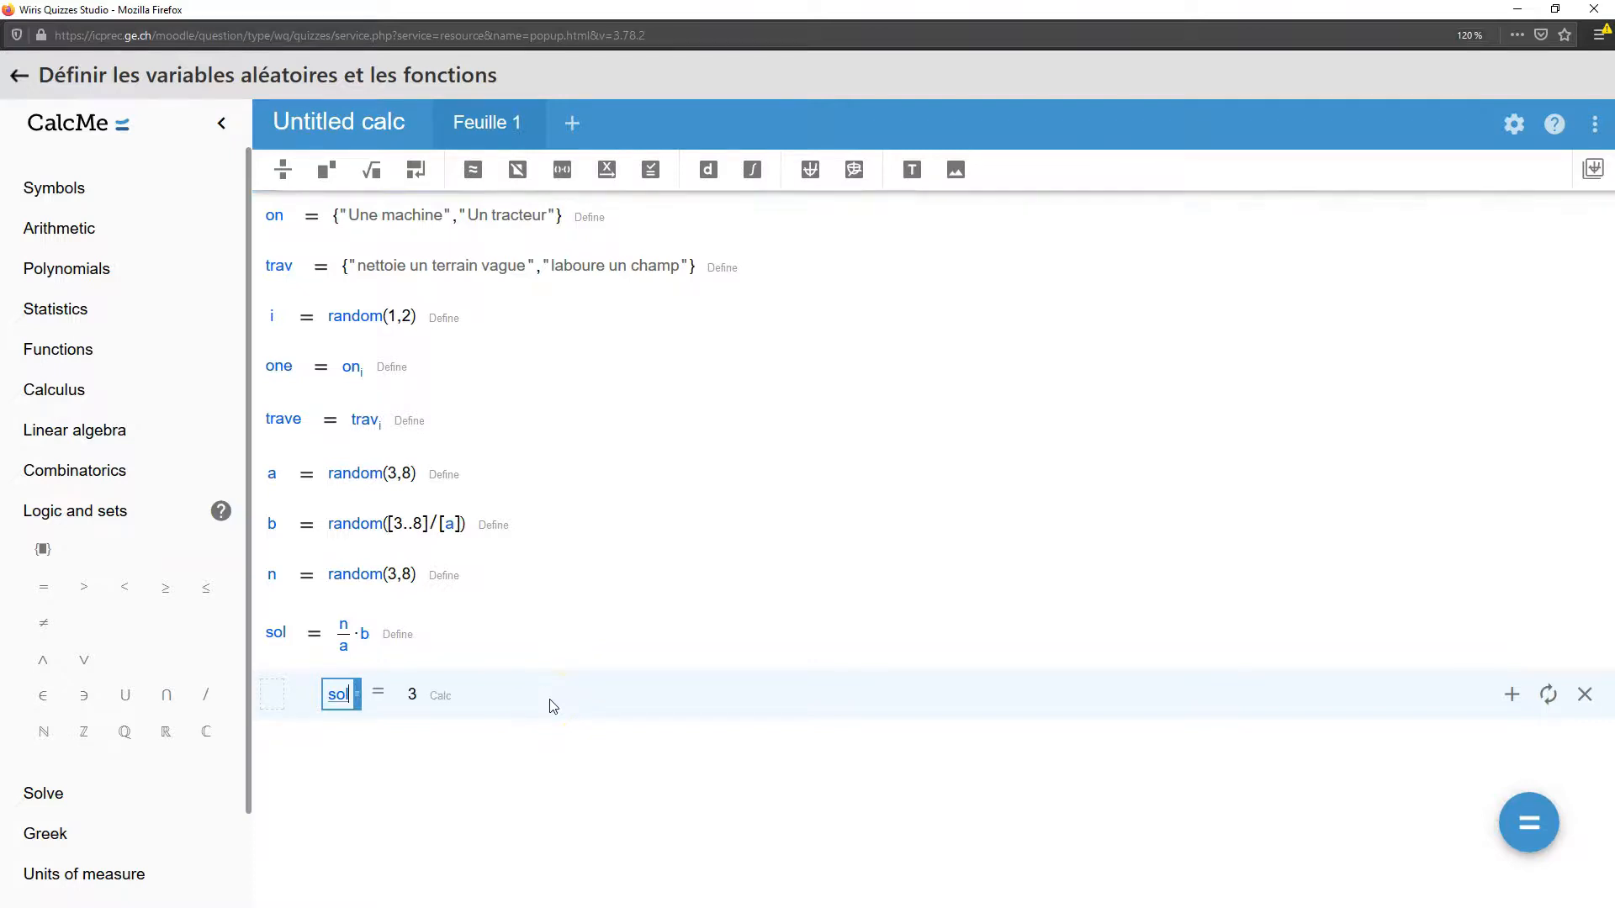
{"action": "key", "text": "ctrl+Return"}
{"action": "key", "text": "ctrl+Return"}
{"action": "key", "text": "ctrl+Return"}
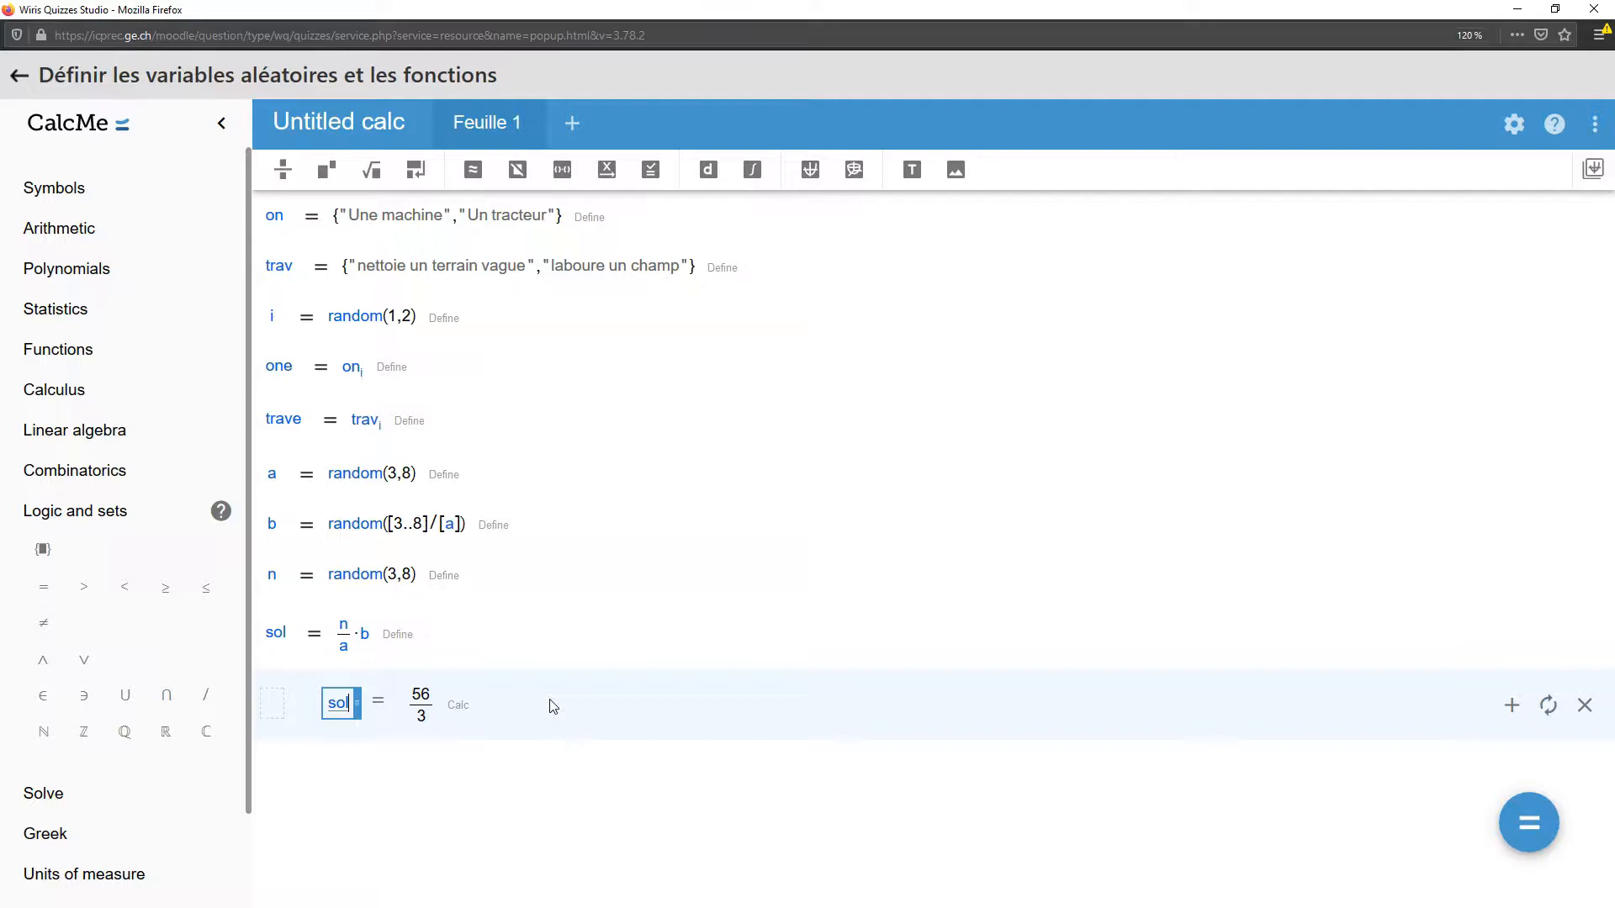
{"action": "left_click", "coordinate": [422, 707]}
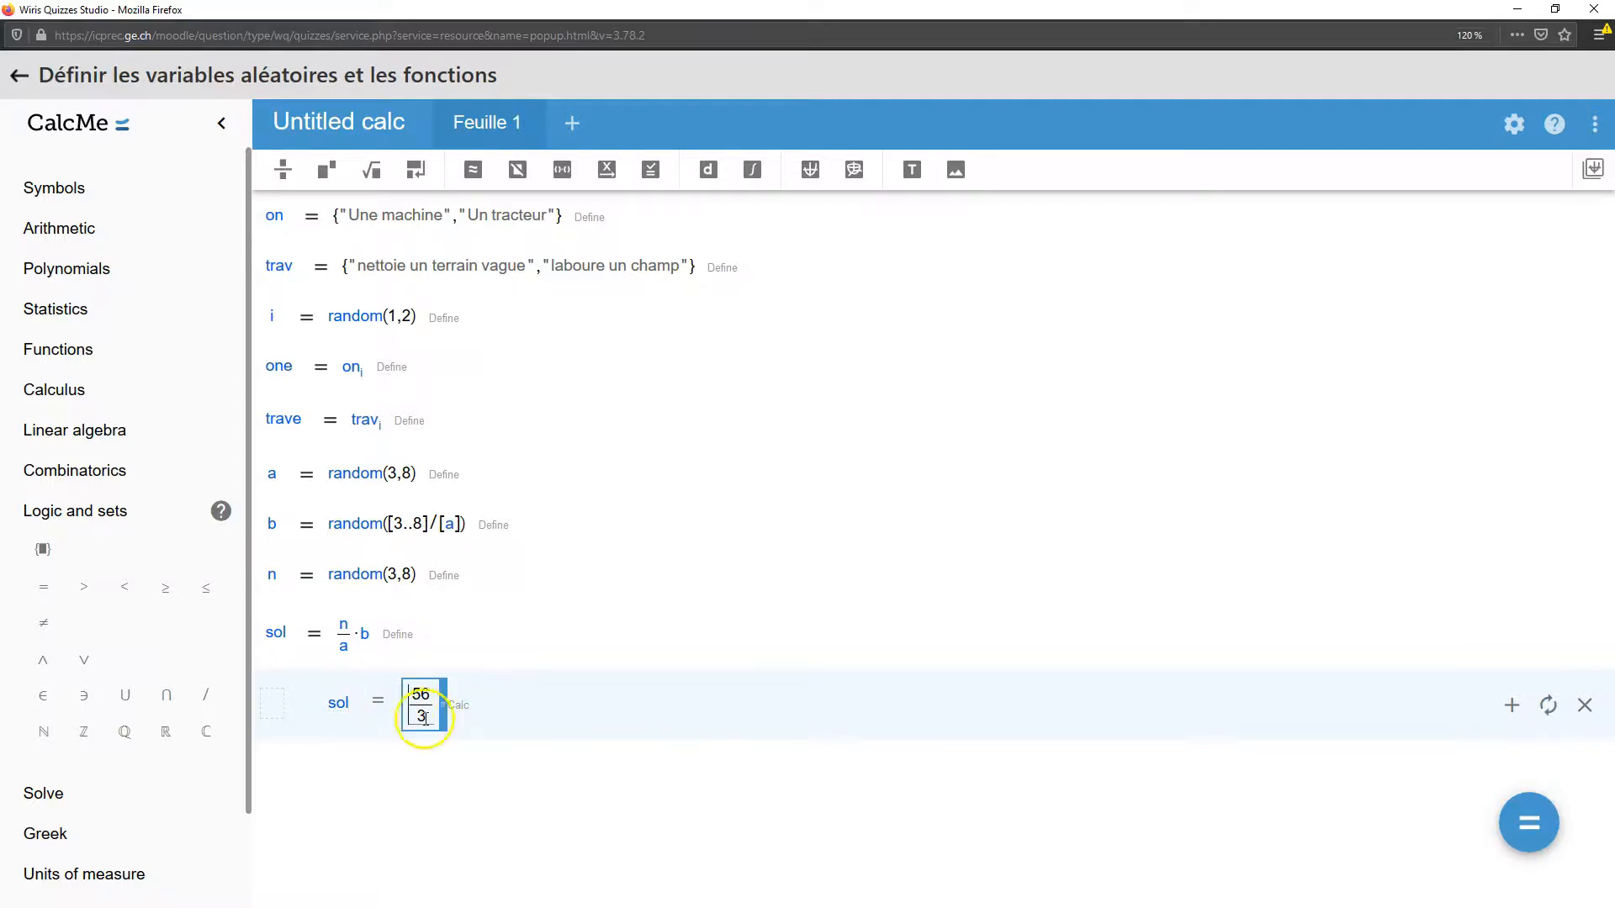
{"action": "left_click_drag", "start_coordinate": [438, 706], "coordinate": [402, 703]}
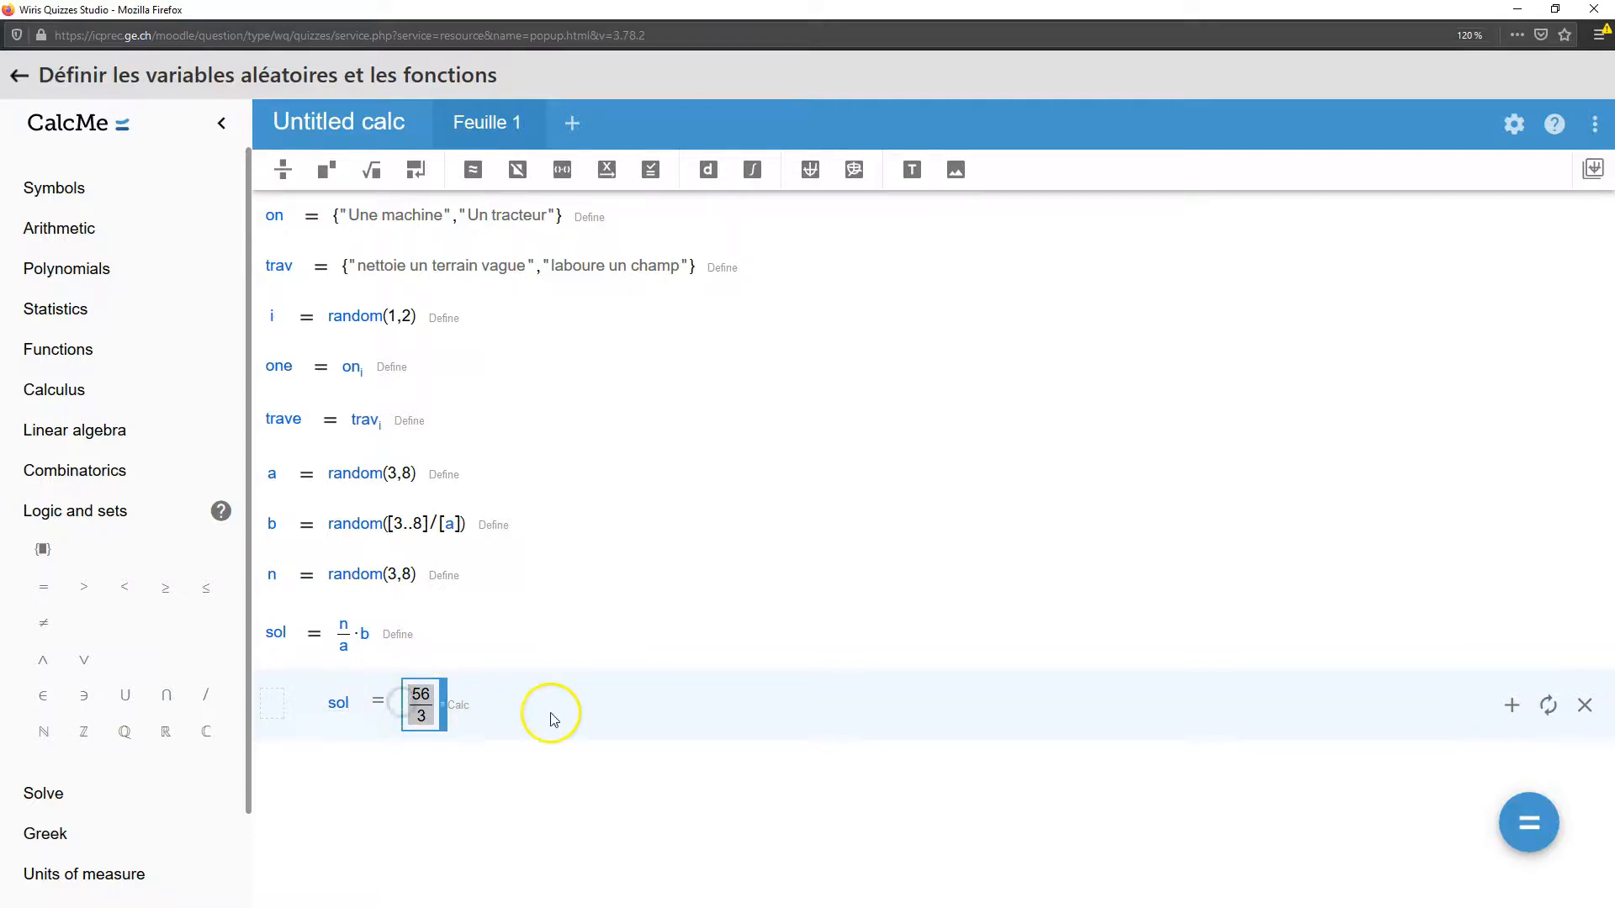
- Rename the variable sol in its definition to solapprox
{"action": "left_click", "coordinate": [288, 632]}
{"action": "left_click", "coordinate": [576, 707]}
{"action": "type", "text": "approx"}
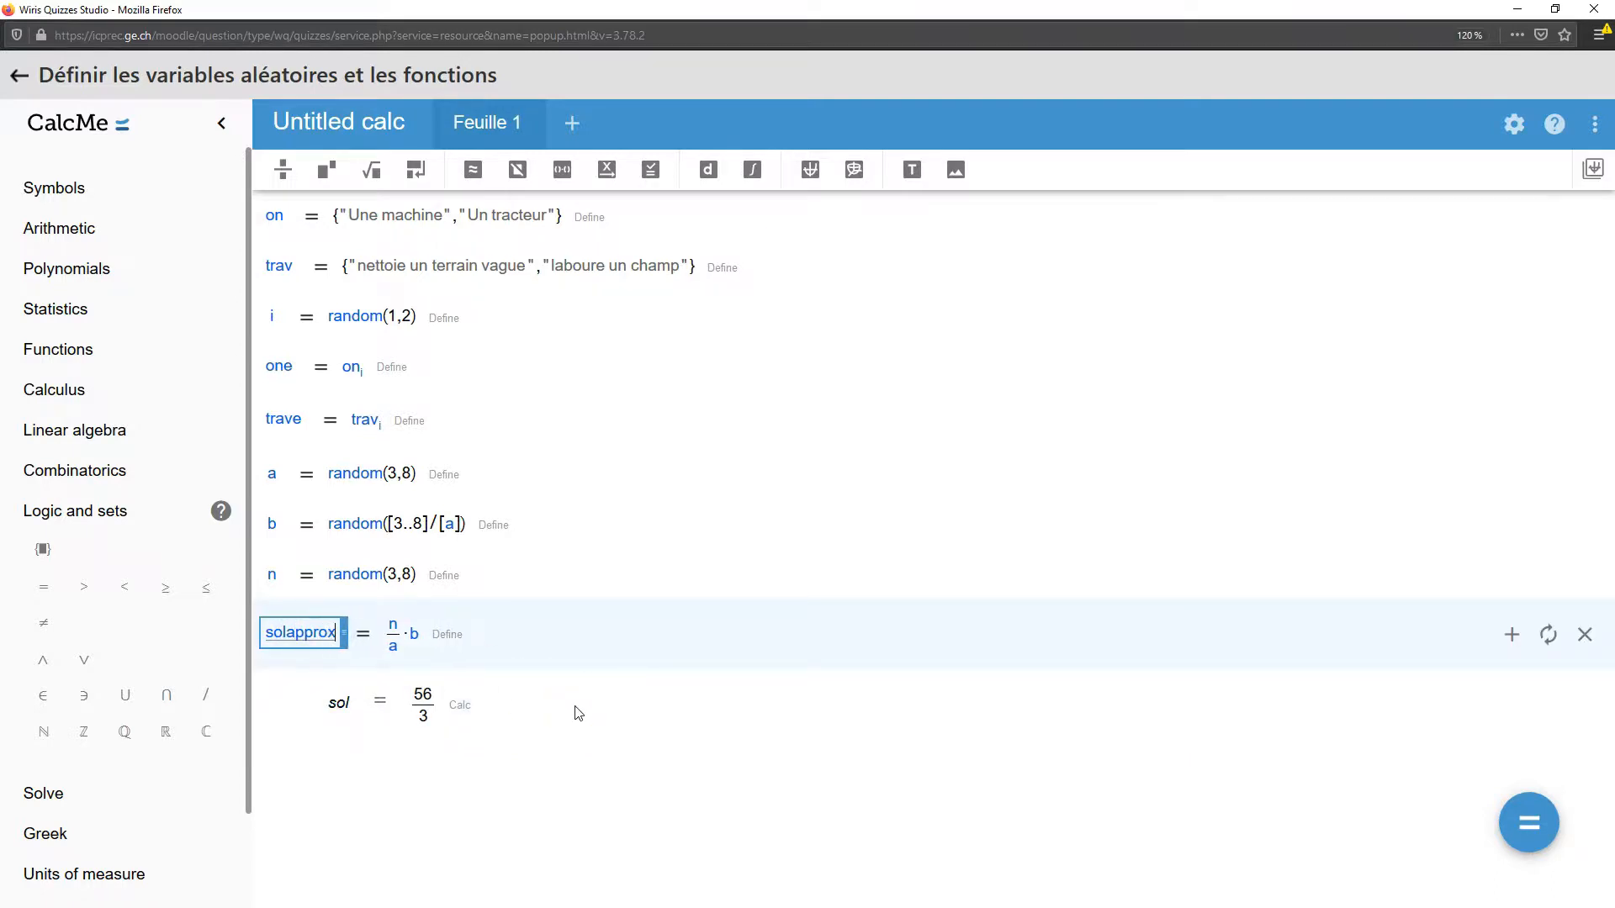
- Wrap the solapprox expression in to_decimal( ) and change the calculation line to evaluate solapprox
{"action": "left_click", "coordinate": [399, 637]}
{"action": "left_click", "coordinate": [388, 635]}
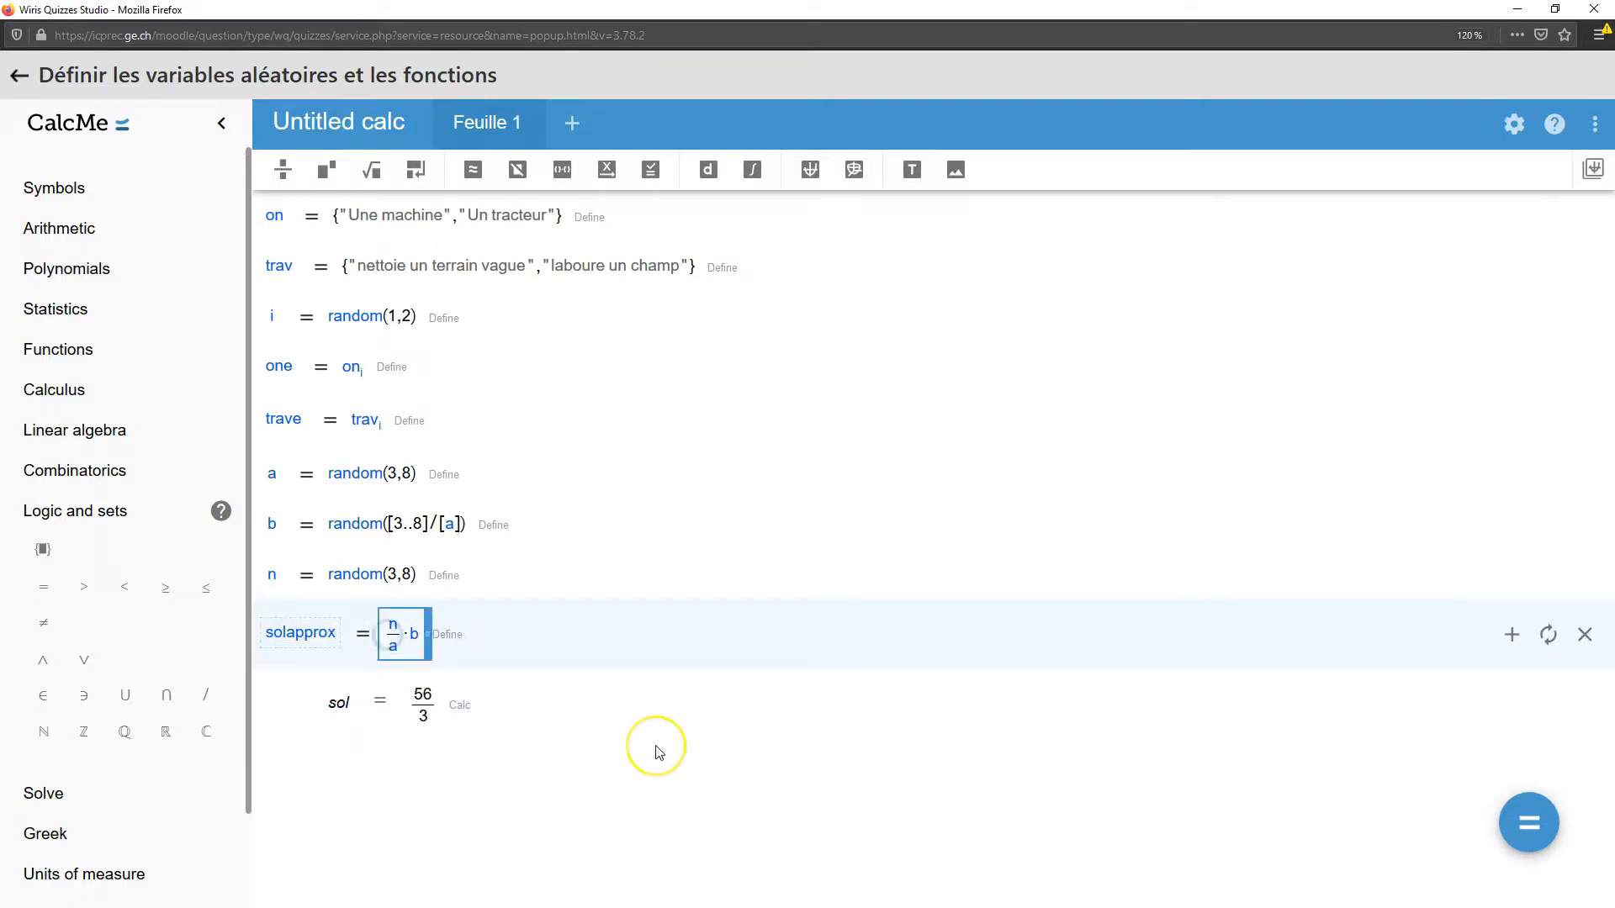
{"action": "type", "text": "to_decimal"}
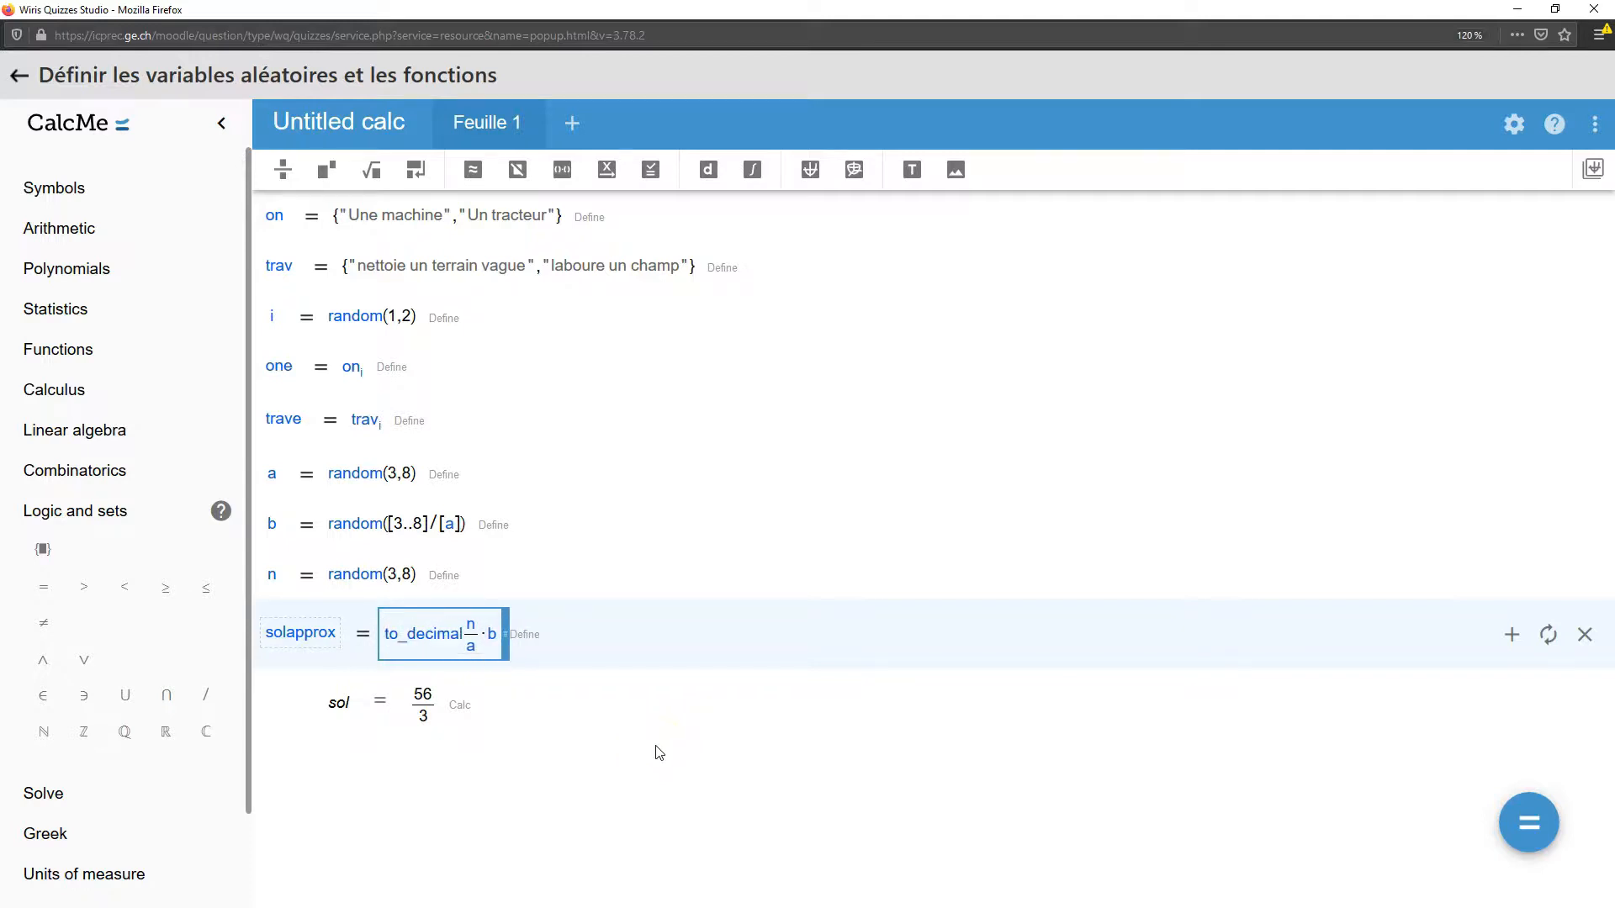
{"action": "mouse_move", "coordinate": [495, 639]}
{"action": "left_mouse_down"}
{"action": "mouse_move", "coordinate": [469, 636]}
{"action": "mouse_move", "coordinate": [488, 641]}
{"action": "left_mouse_up"}
{"action": "left_click", "coordinate": [493, 642]}
{"action": "type", "text": "("}
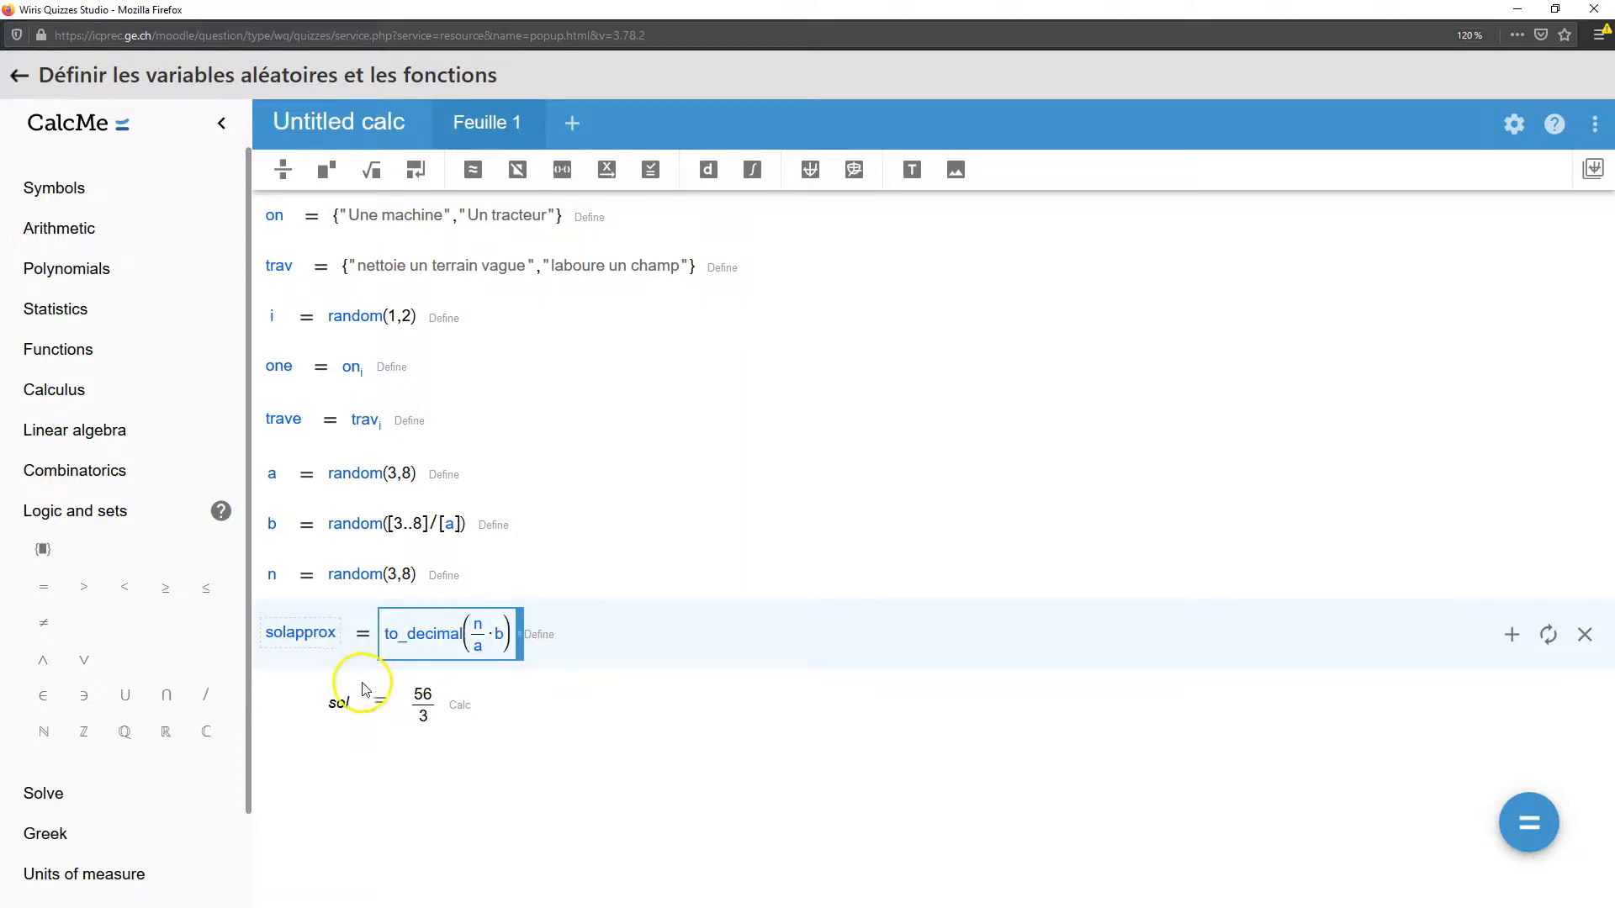
{"action": "left_click", "coordinate": [343, 703]}
{"action": "type", "text": "approx"}
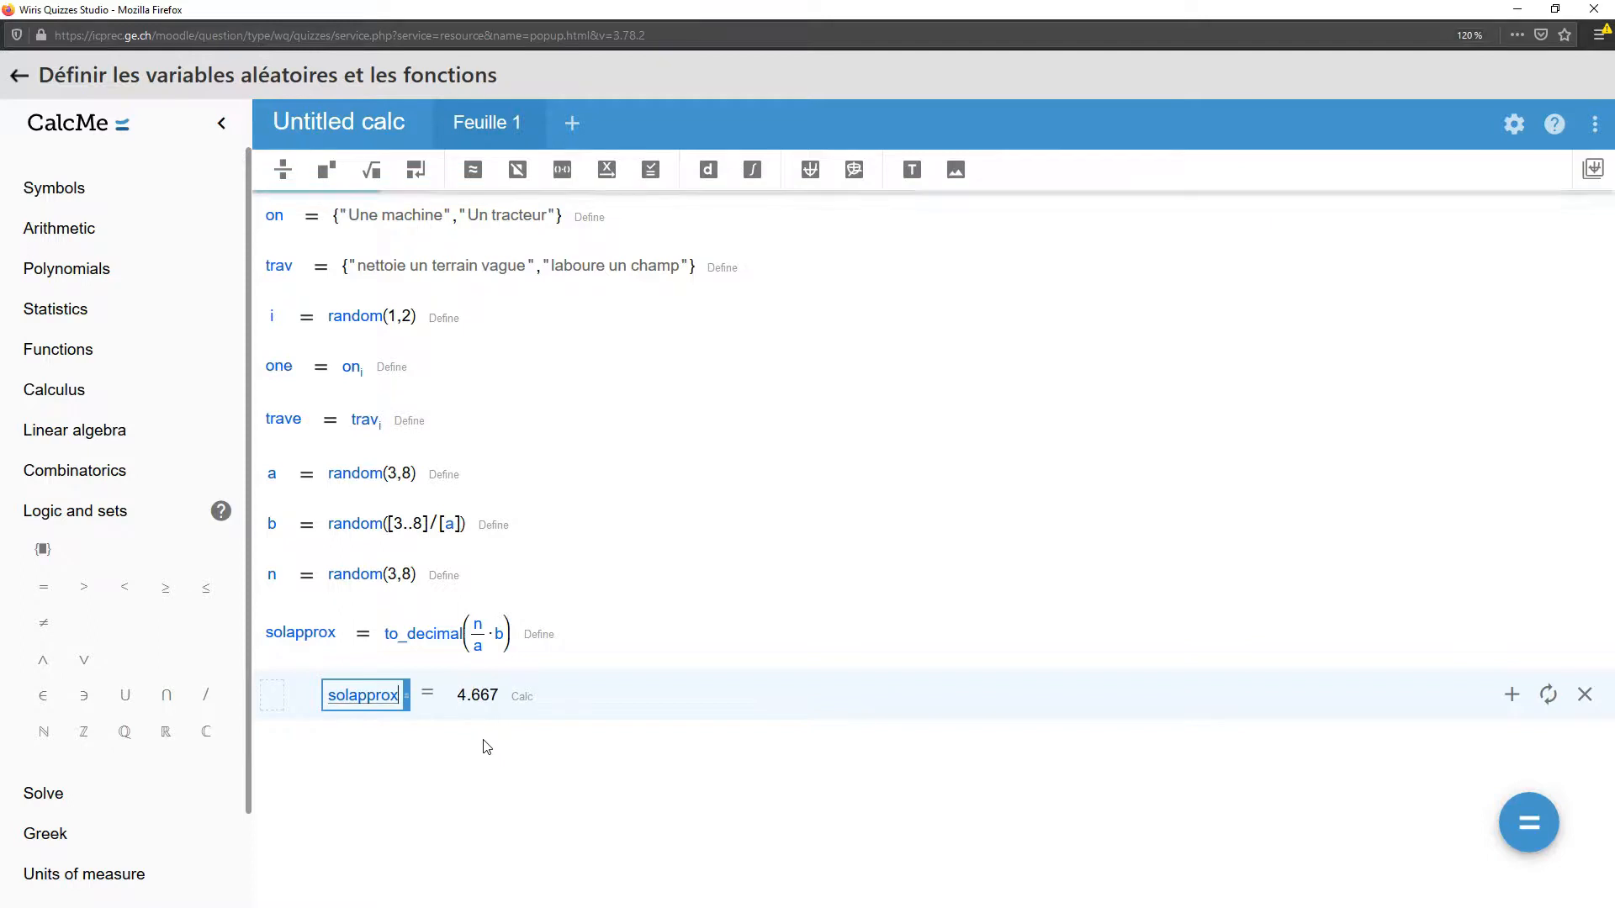
- Define a new variable sol as ceil(solapprox) and evaluate the sheet
{"action": "left_click", "coordinate": [277, 746]}
{"action": "type", "text": "sol"}
{"action": "left_click", "coordinate": [341, 747]}
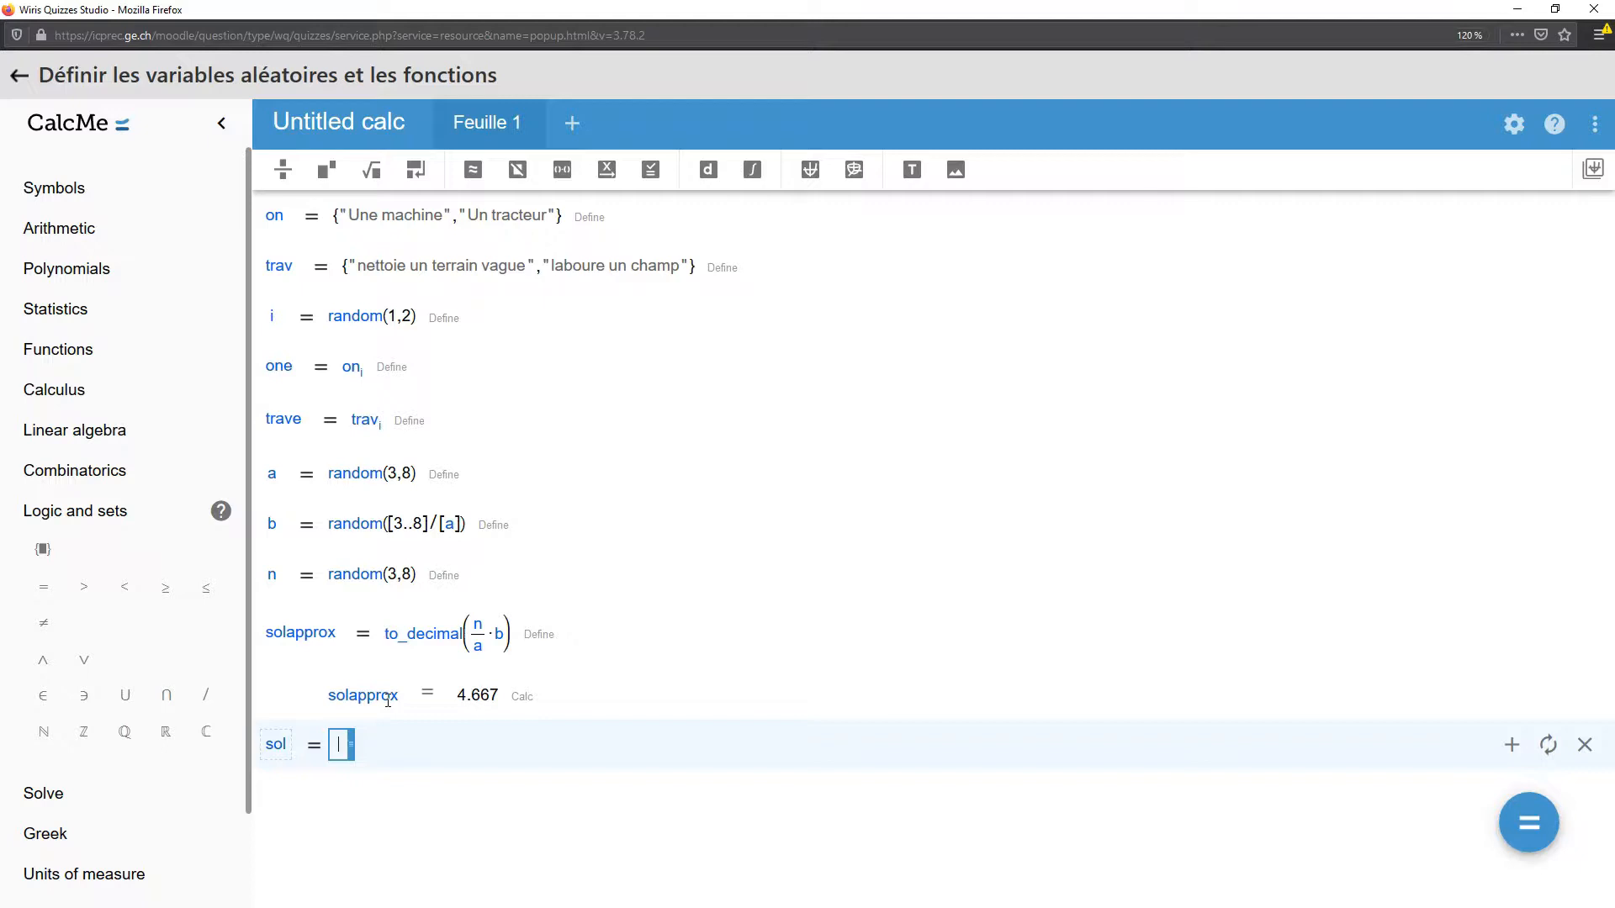
{"action": "type", "text": "(solapprox"}
{"action": "key", "text": "Return"}
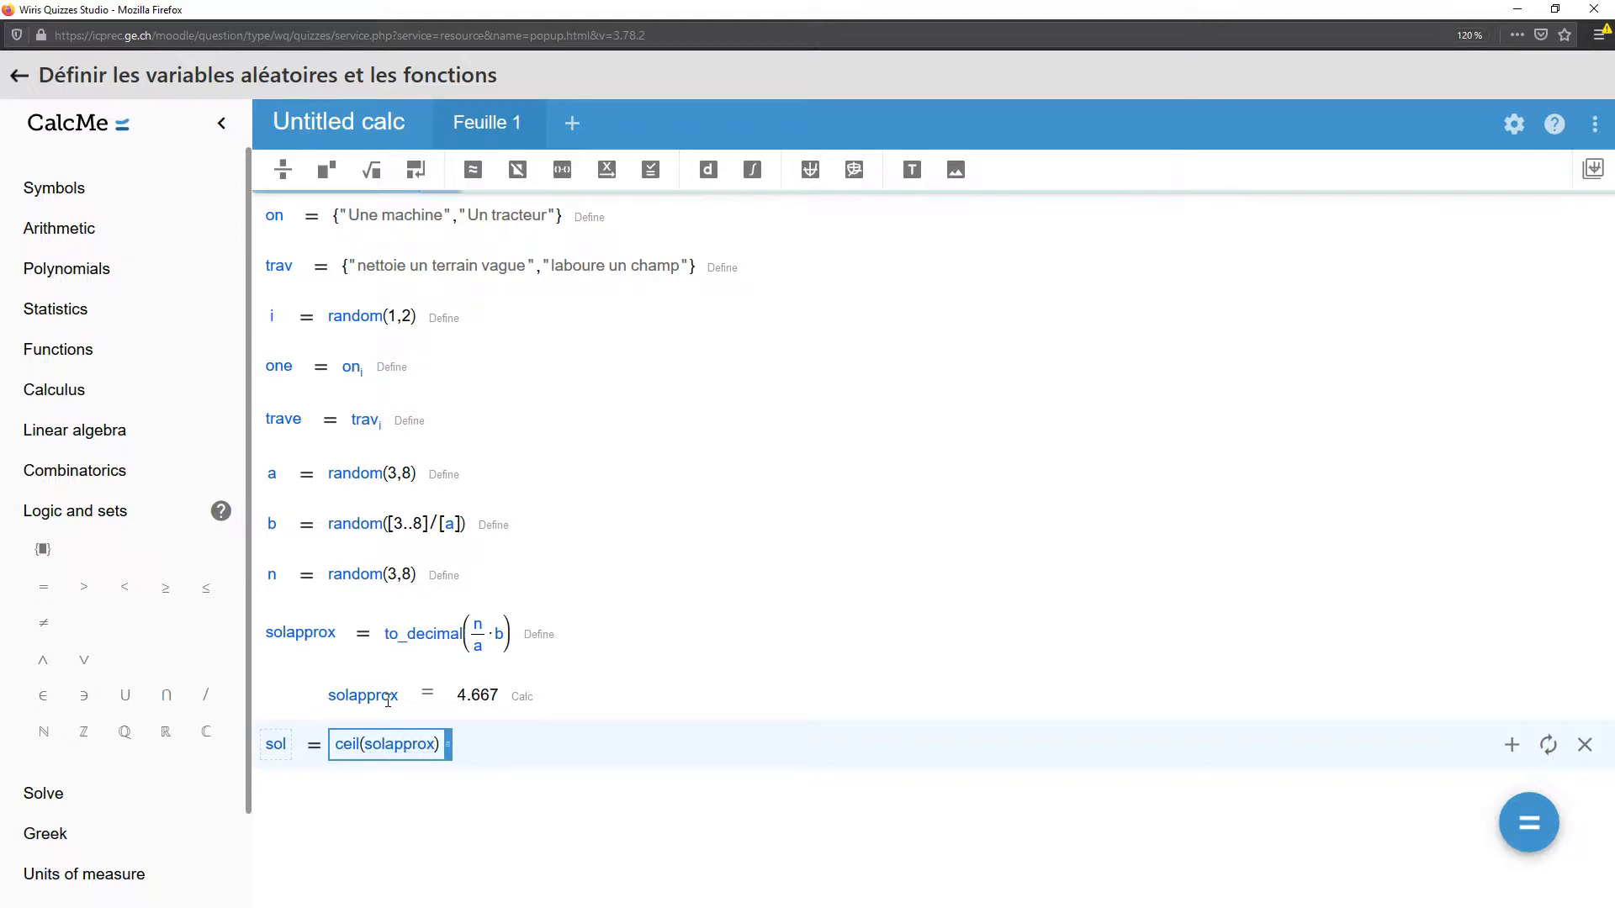
{"action": "left_click", "coordinate": [341, 790]}
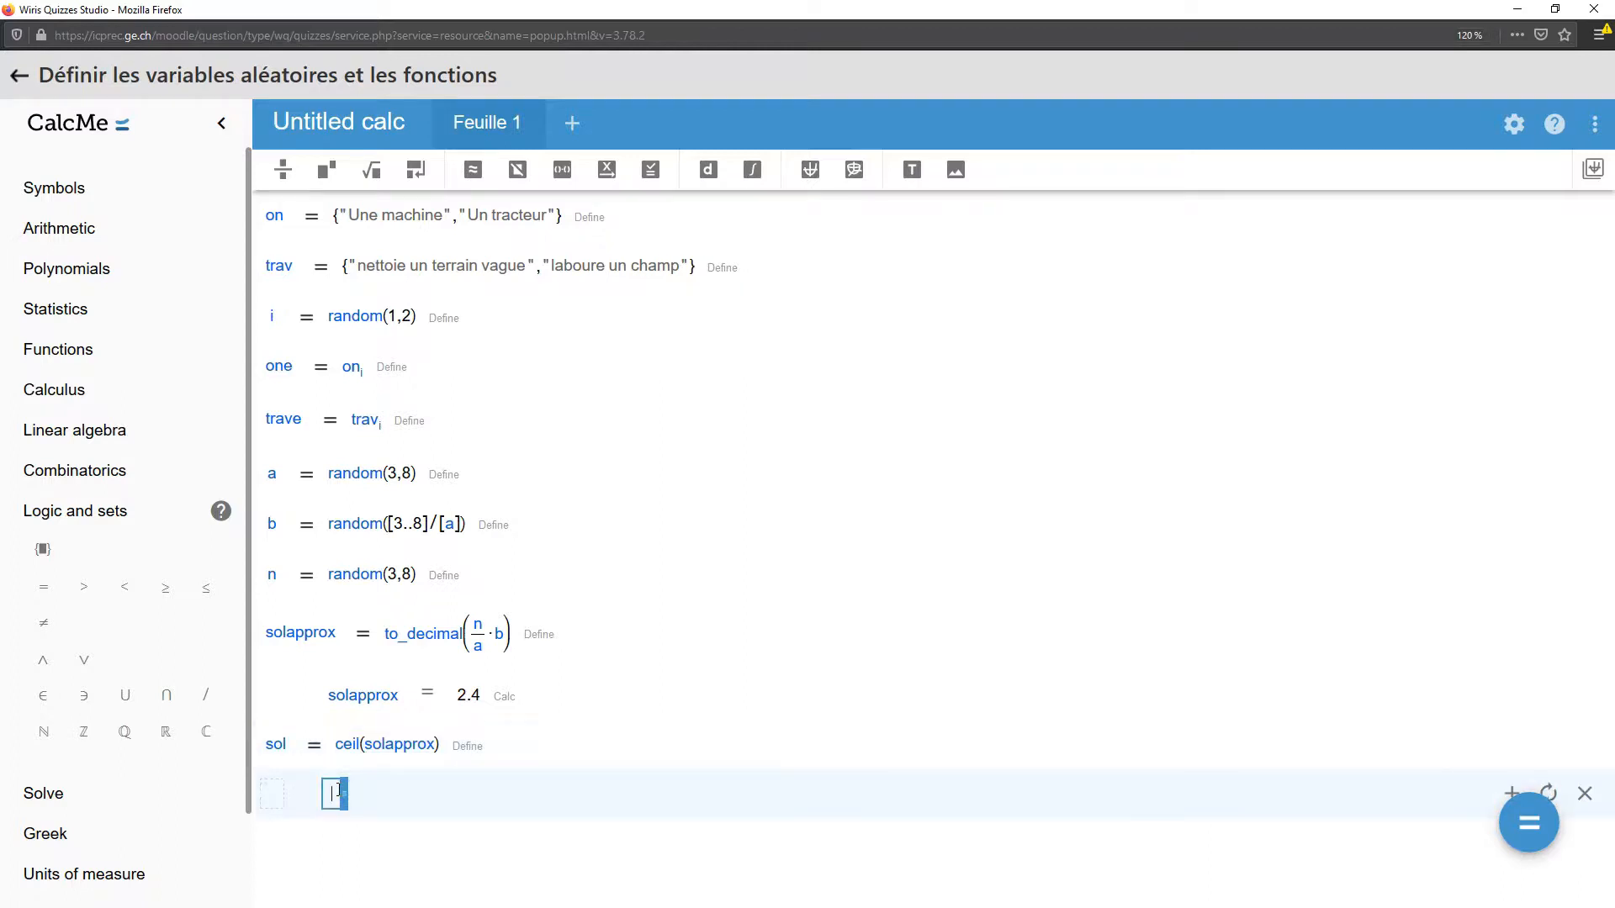
- Accept the algorithm into the question and set the grade of answer #sol to 100%
{"action": "left_click", "coordinate": [16, 76]}
{"action": "left_click", "coordinate": [50, 107]}
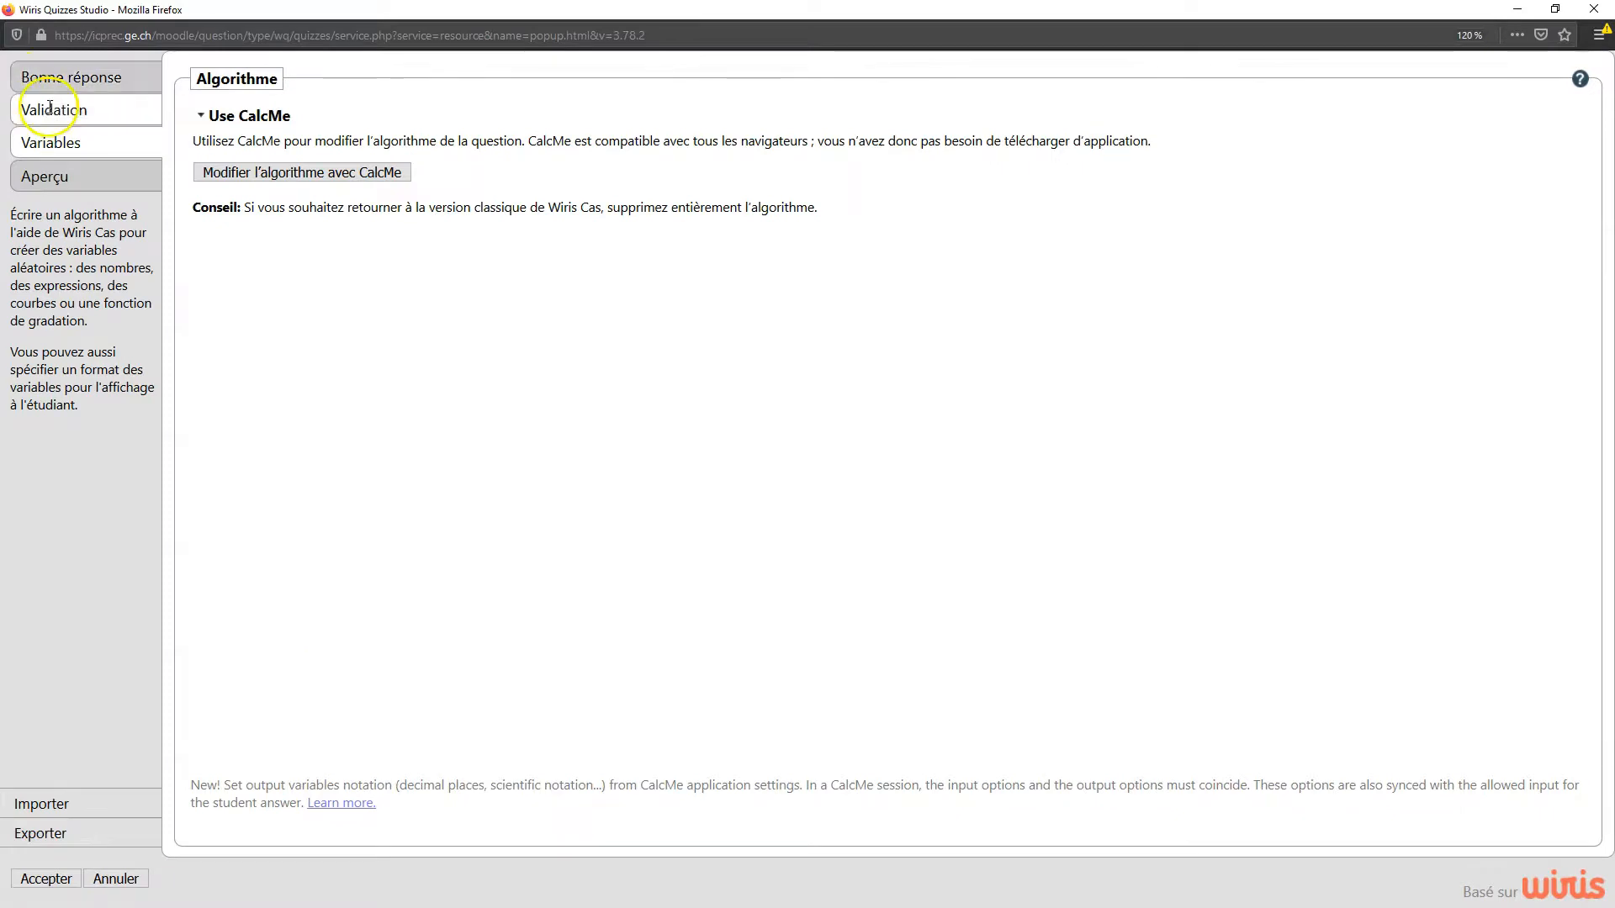
{"action": "left_click", "coordinate": [46, 878]}
{"action": "left_click", "coordinate": [1167, 557]}
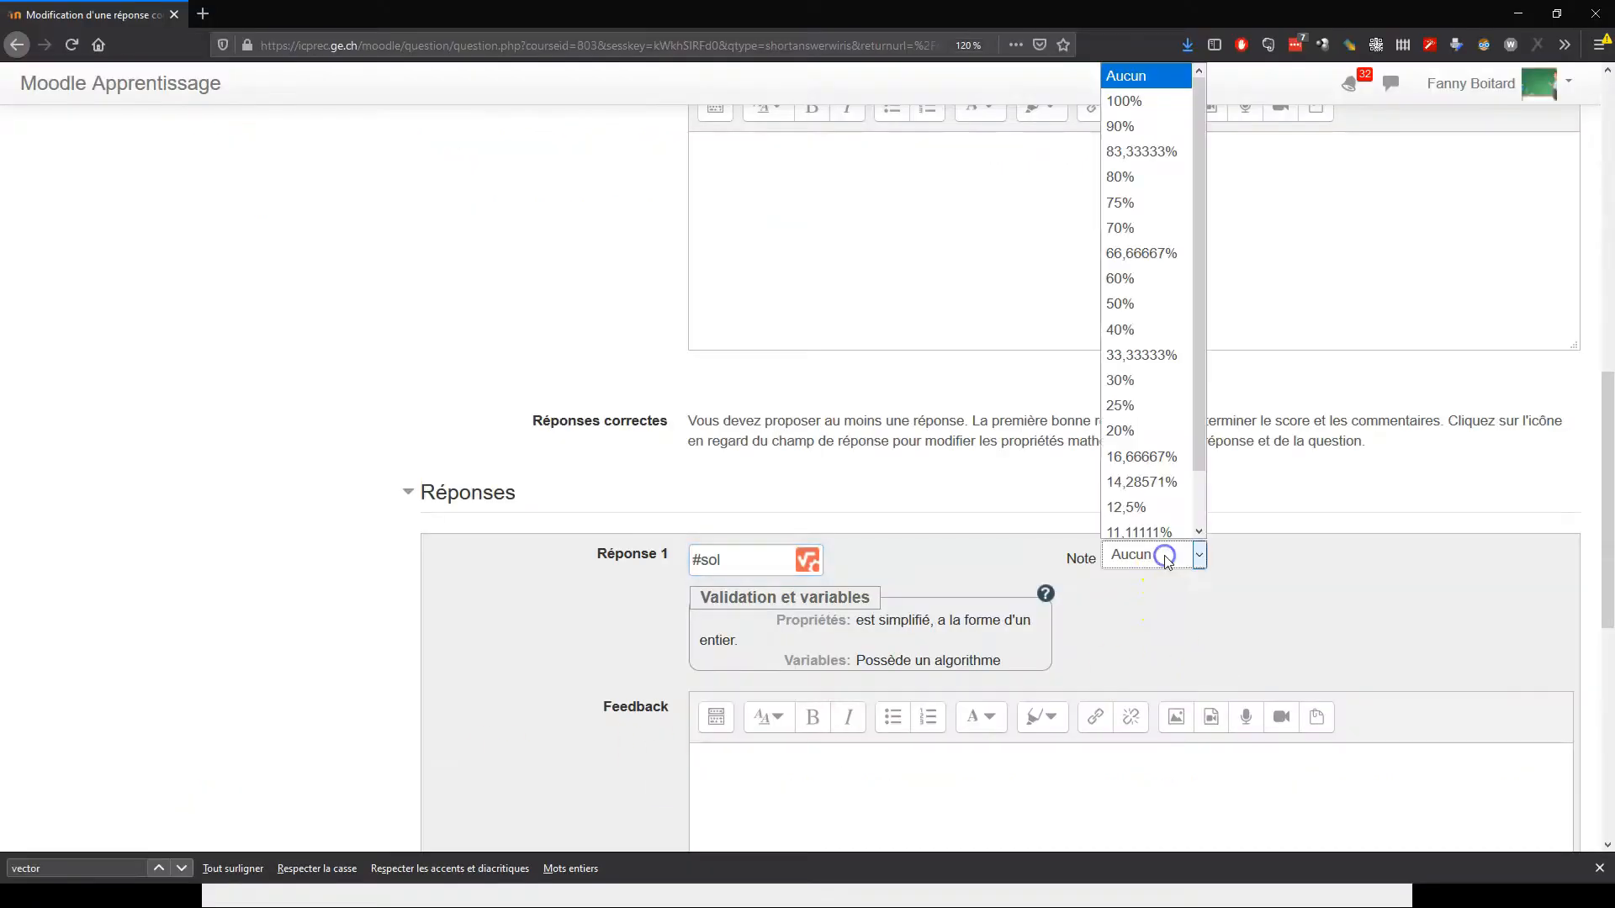
{"action": "left_click", "coordinate": [1126, 101]}
- Replace the ellipsis at the start of the question text with #one
{"action": "scroll", "coordinate": [838, 534], "scroll_direction": "up", "scroll_amount": 2}
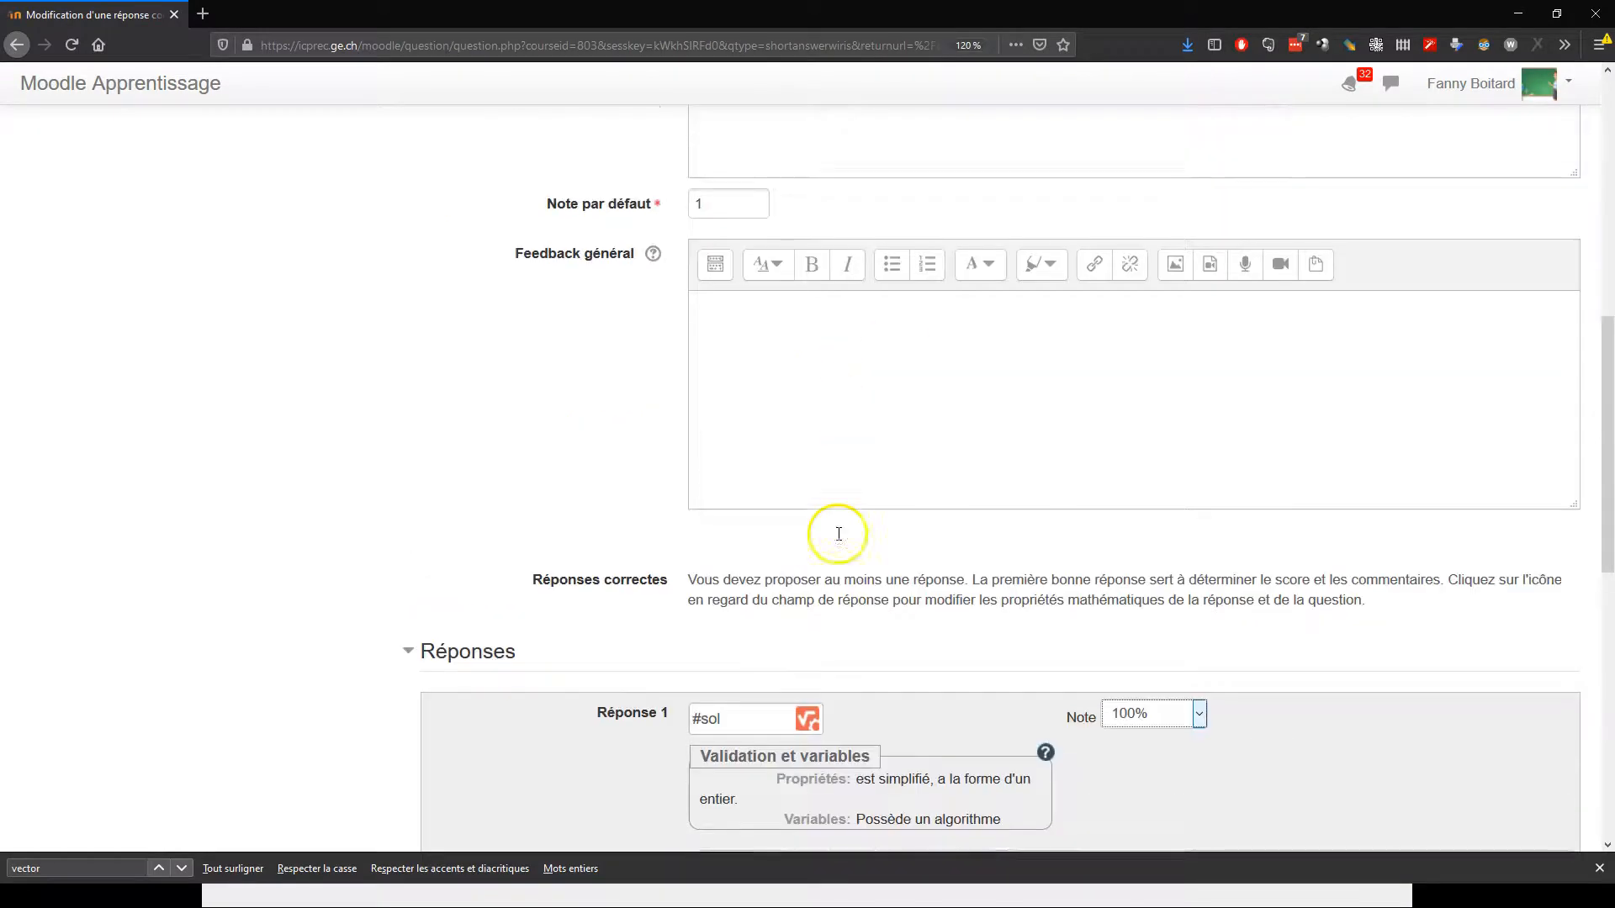
{"action": "scroll", "coordinate": [822, 563], "scroll_direction": "up", "scroll_amount": 2}
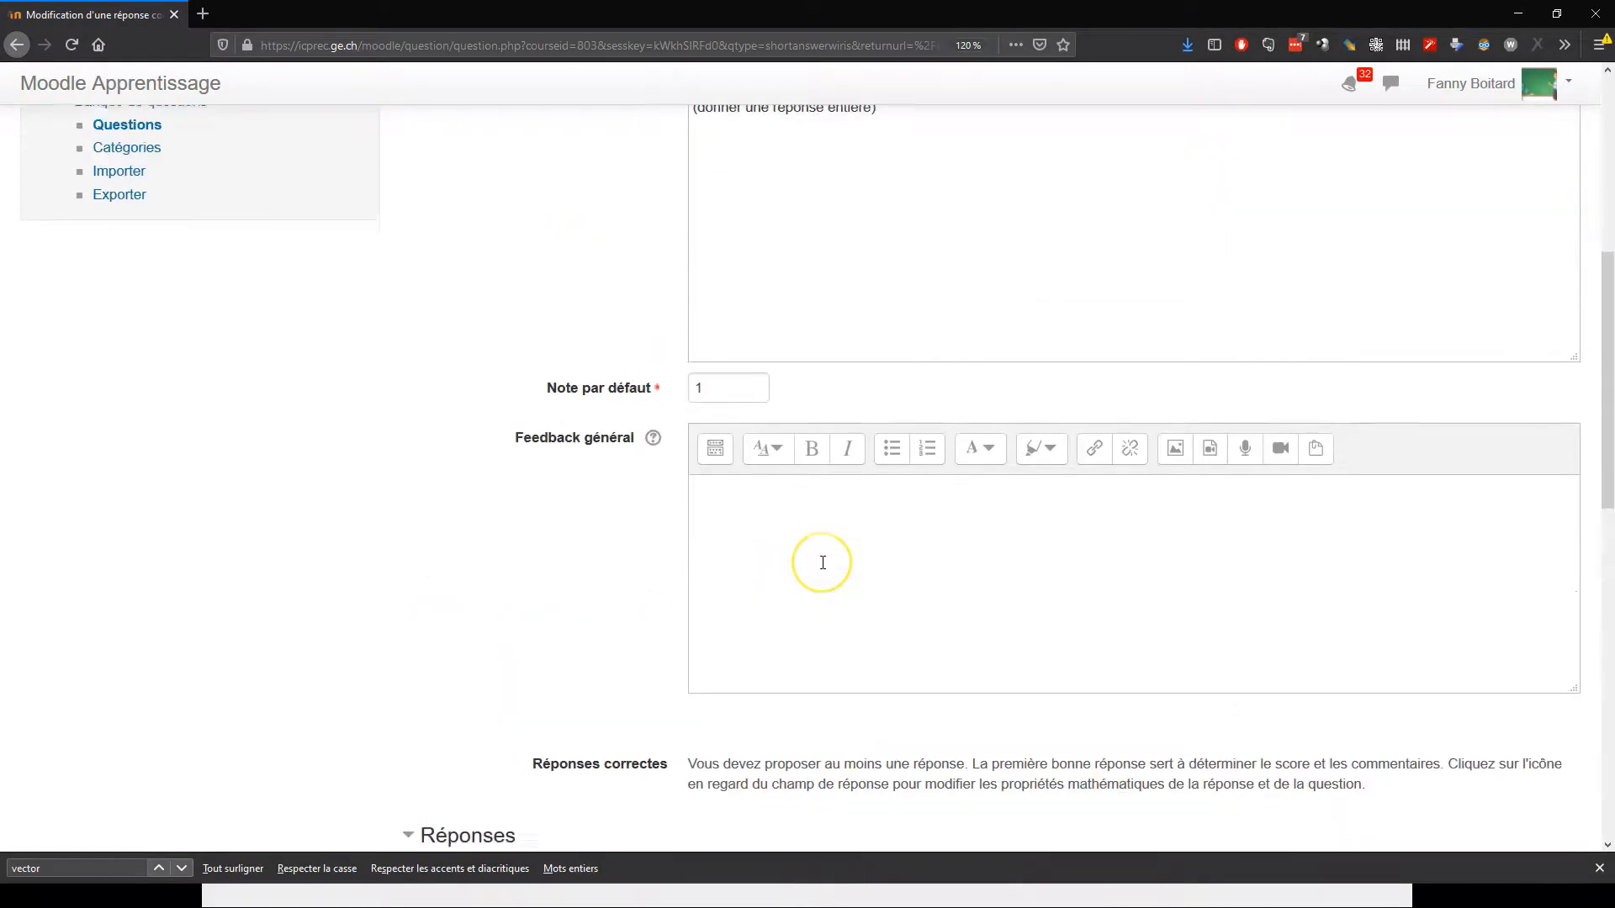
{"action": "scroll", "coordinate": [822, 563], "scroll_direction": "up", "scroll_amount": 5}
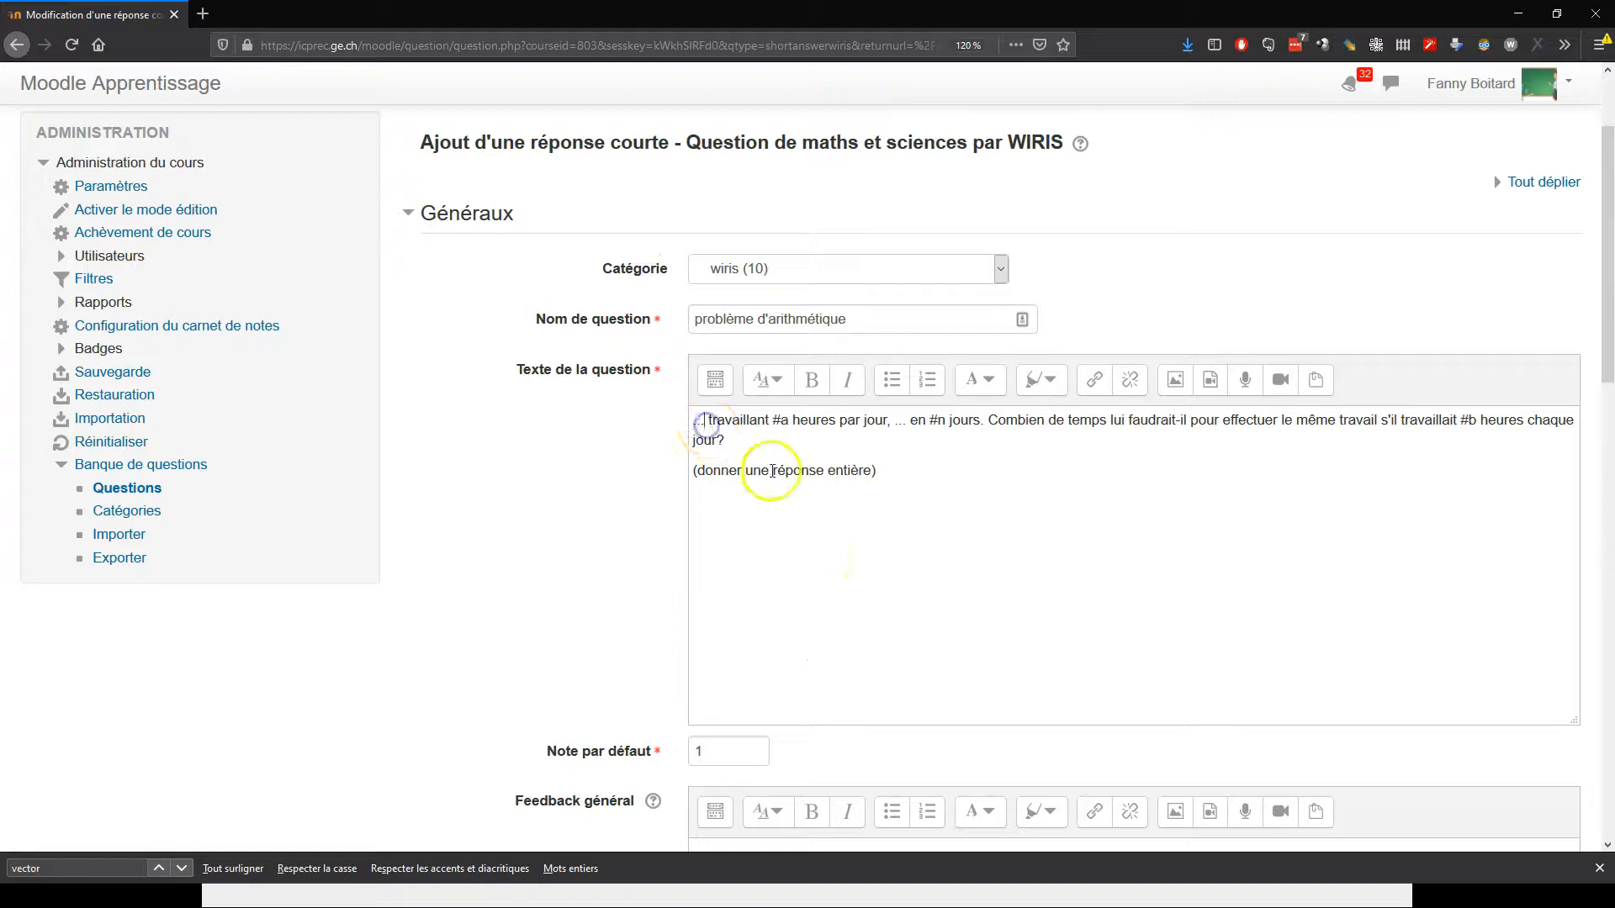
{"action": "key", "text": "BackSpace"}
{"action": "key", "text": "BackSpace"}
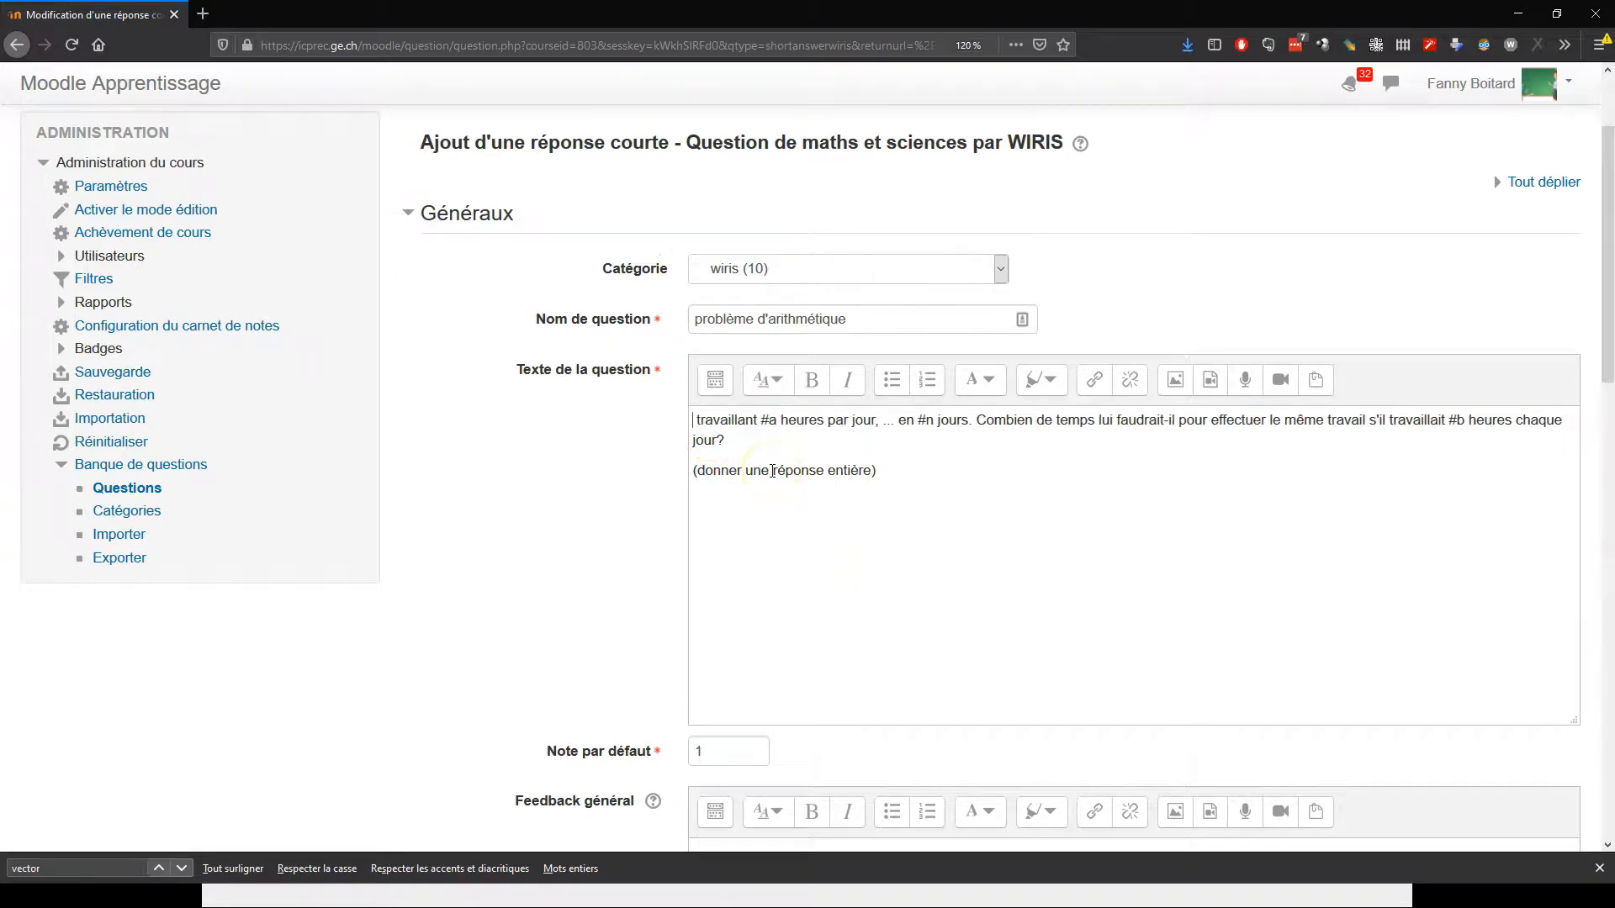
{"action": "type", "text": "#one"}
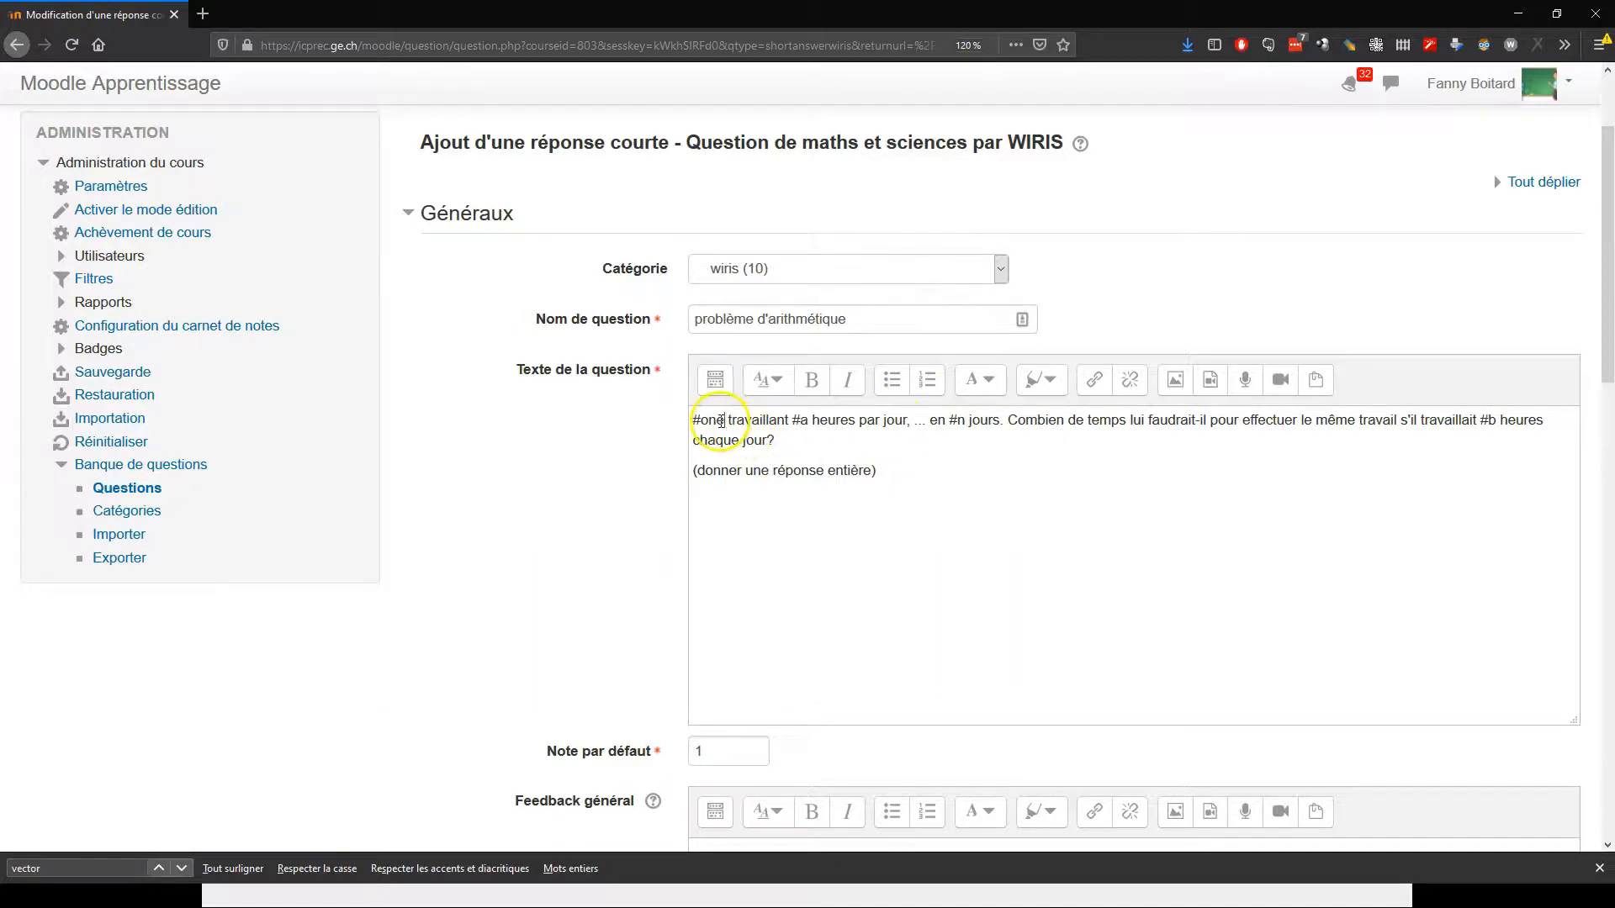
- Replace the remaining ellipsis before "en #n jours" in the question text with #trave
{"action": "left_click", "coordinate": [925, 422]}
{"action": "key", "text": "BackSpace"}
{"action": "key", "text": "BackSpace"}
{"action": "key", "text": "BackSpace"}
{"action": "key", "text": "BackSpace"}
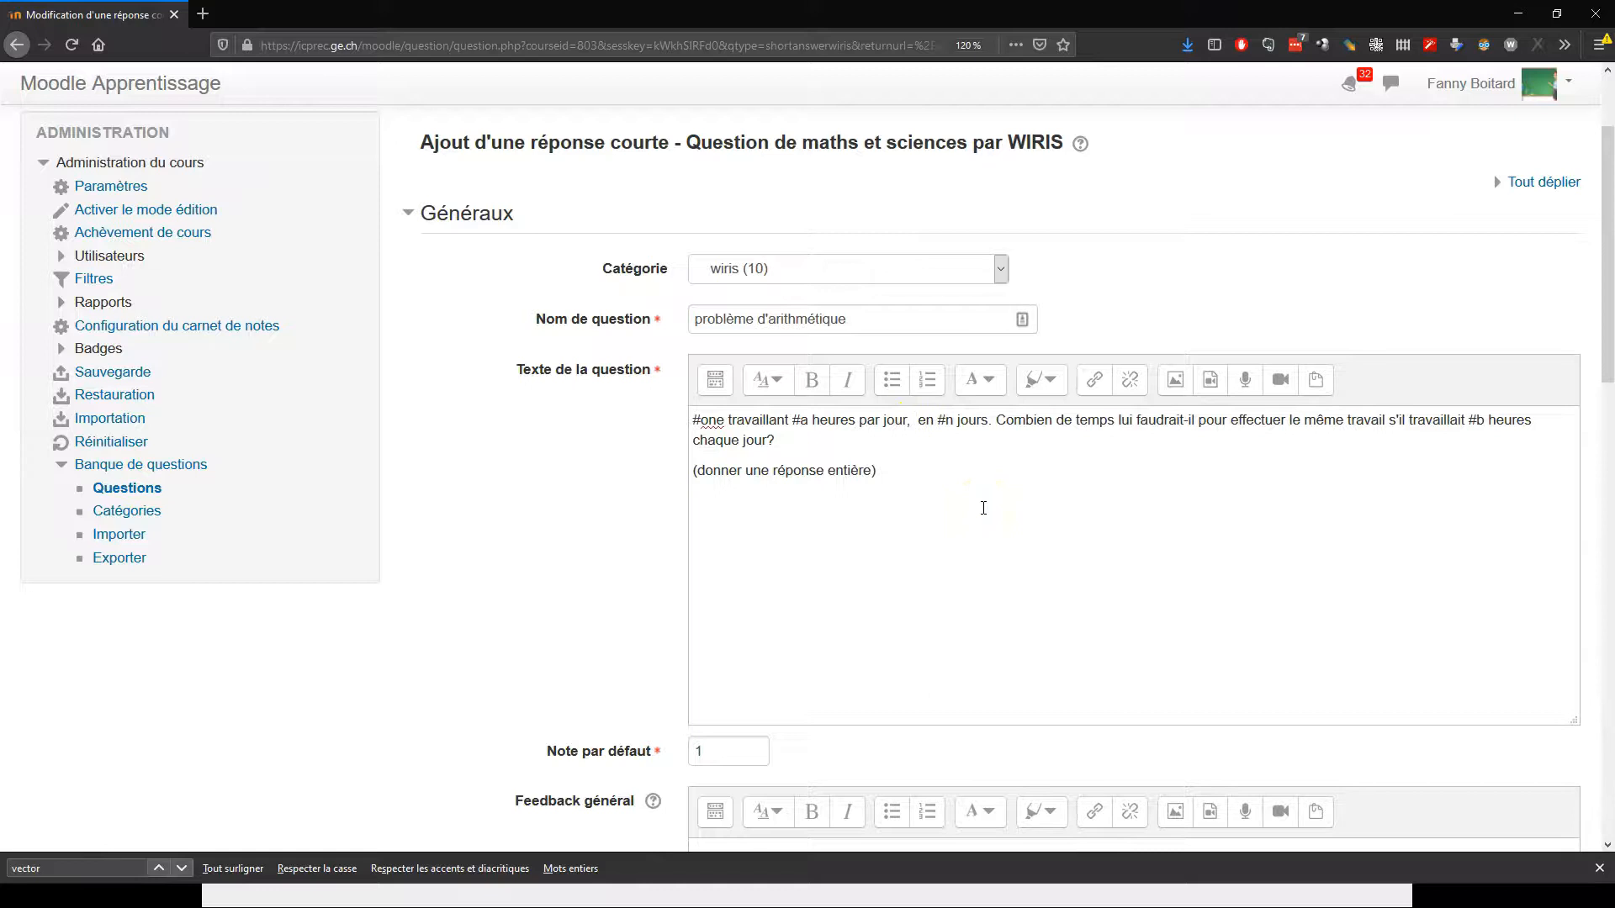
{"action": "type", "text": "#trave"}
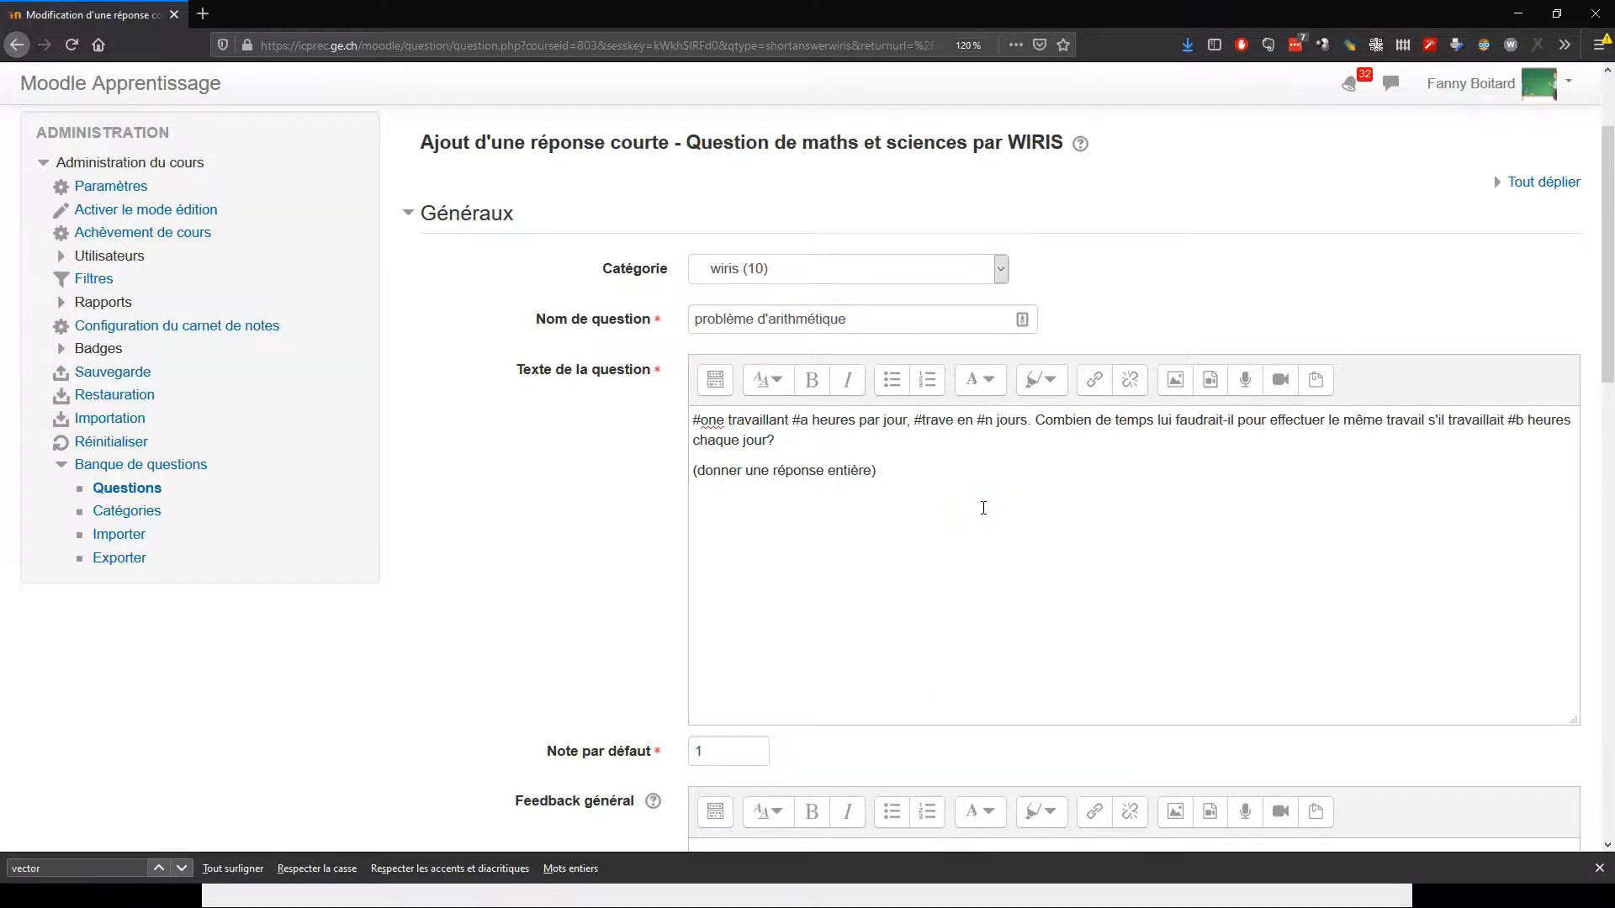
- Begin the general feedback with "Si on travaille #a heures pendant #n jours, on travaille en tout"
{"action": "scroll", "coordinate": [984, 508], "scroll_direction": "down", "scroll_amount": 6}
{"action": "left_click", "coordinate": [762, 443]}
{"action": "scroll", "coordinate": [822, 456], "scroll_direction": "up", "scroll_amount": 2}
{"action": "scroll", "coordinate": [930, 266], "scroll_direction": "up", "scroll_amount": 3}
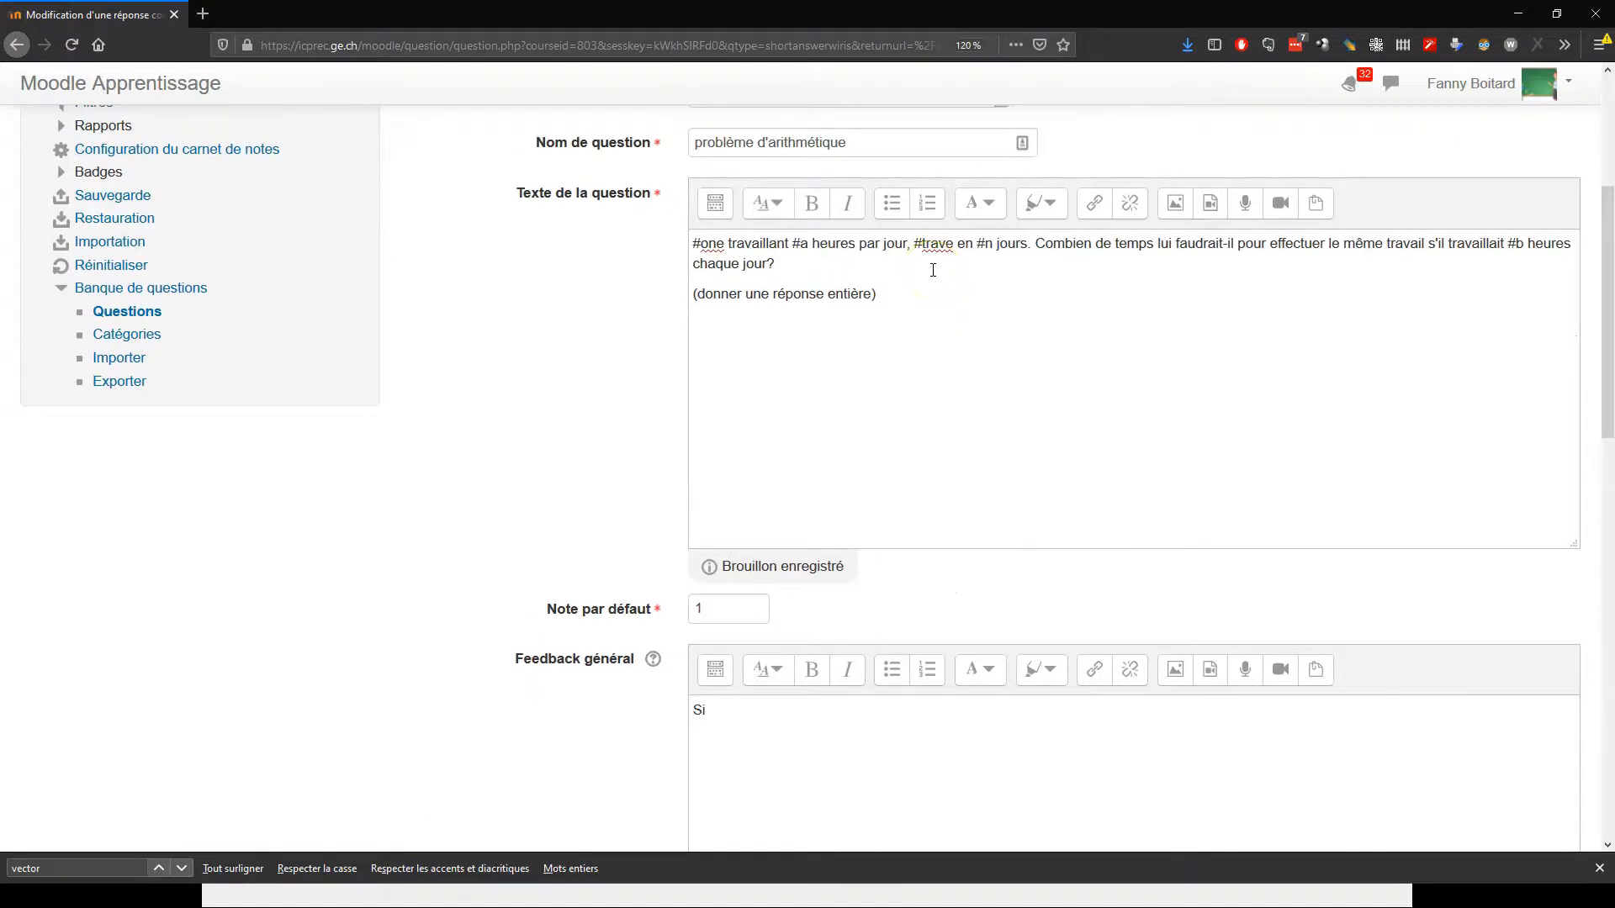
{"action": "type", "text": "Si on travaille"}
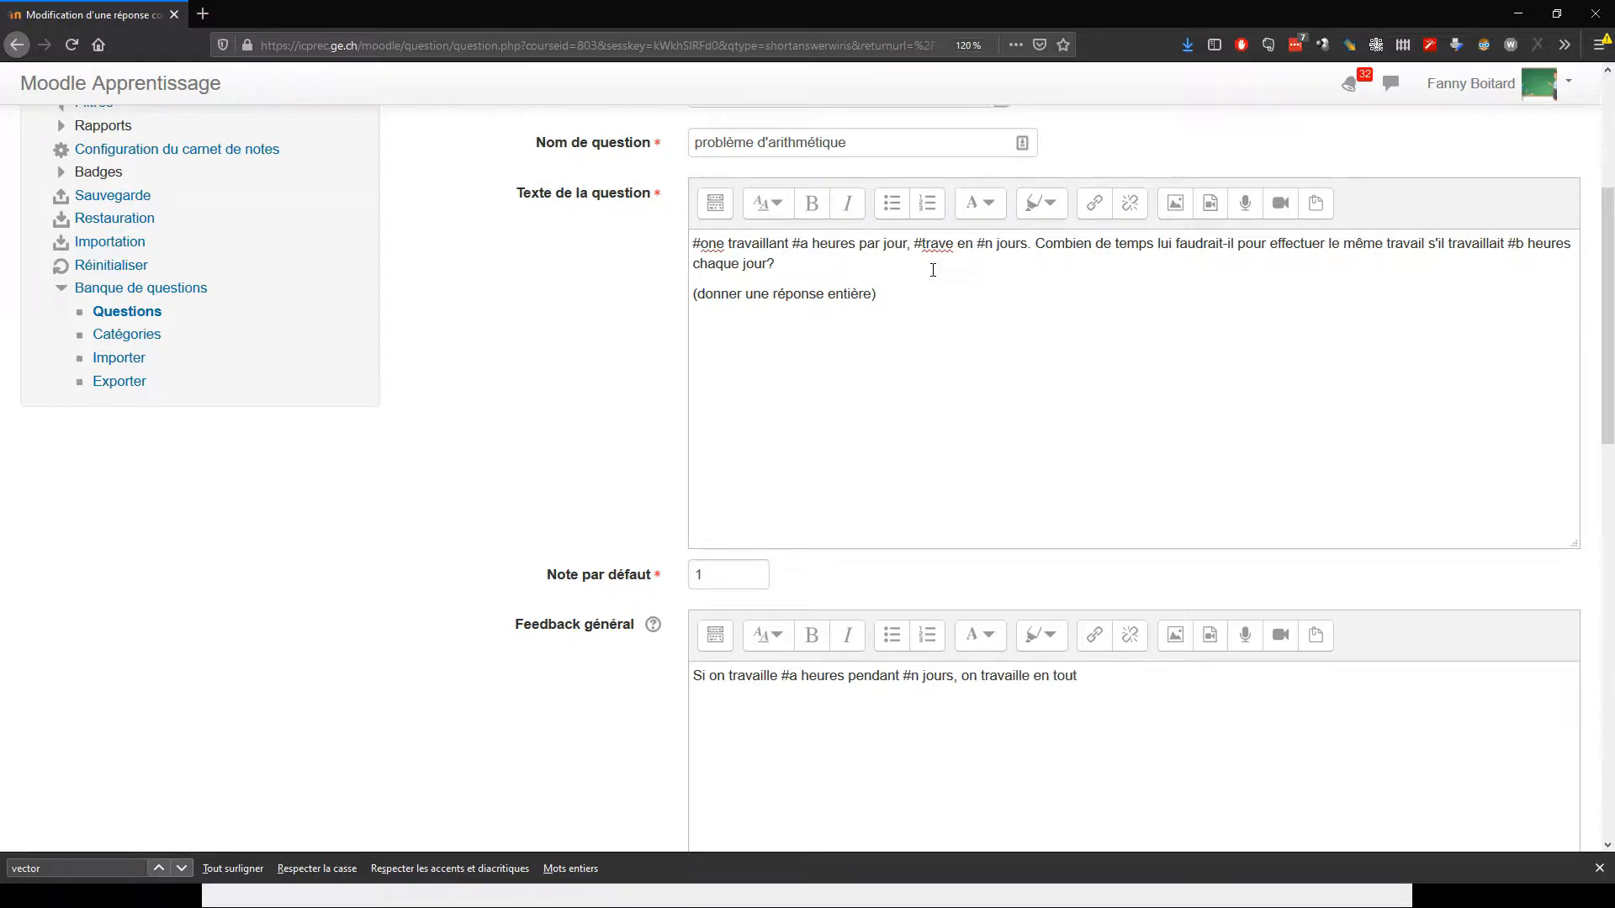
- Insert the MathType formula #n · #a at the end of the first feedback sentence and complete it with "heures."
{"action": "left_click", "coordinate": [1186, 724]}
{"action": "left_click", "coordinate": [1446, 675]}
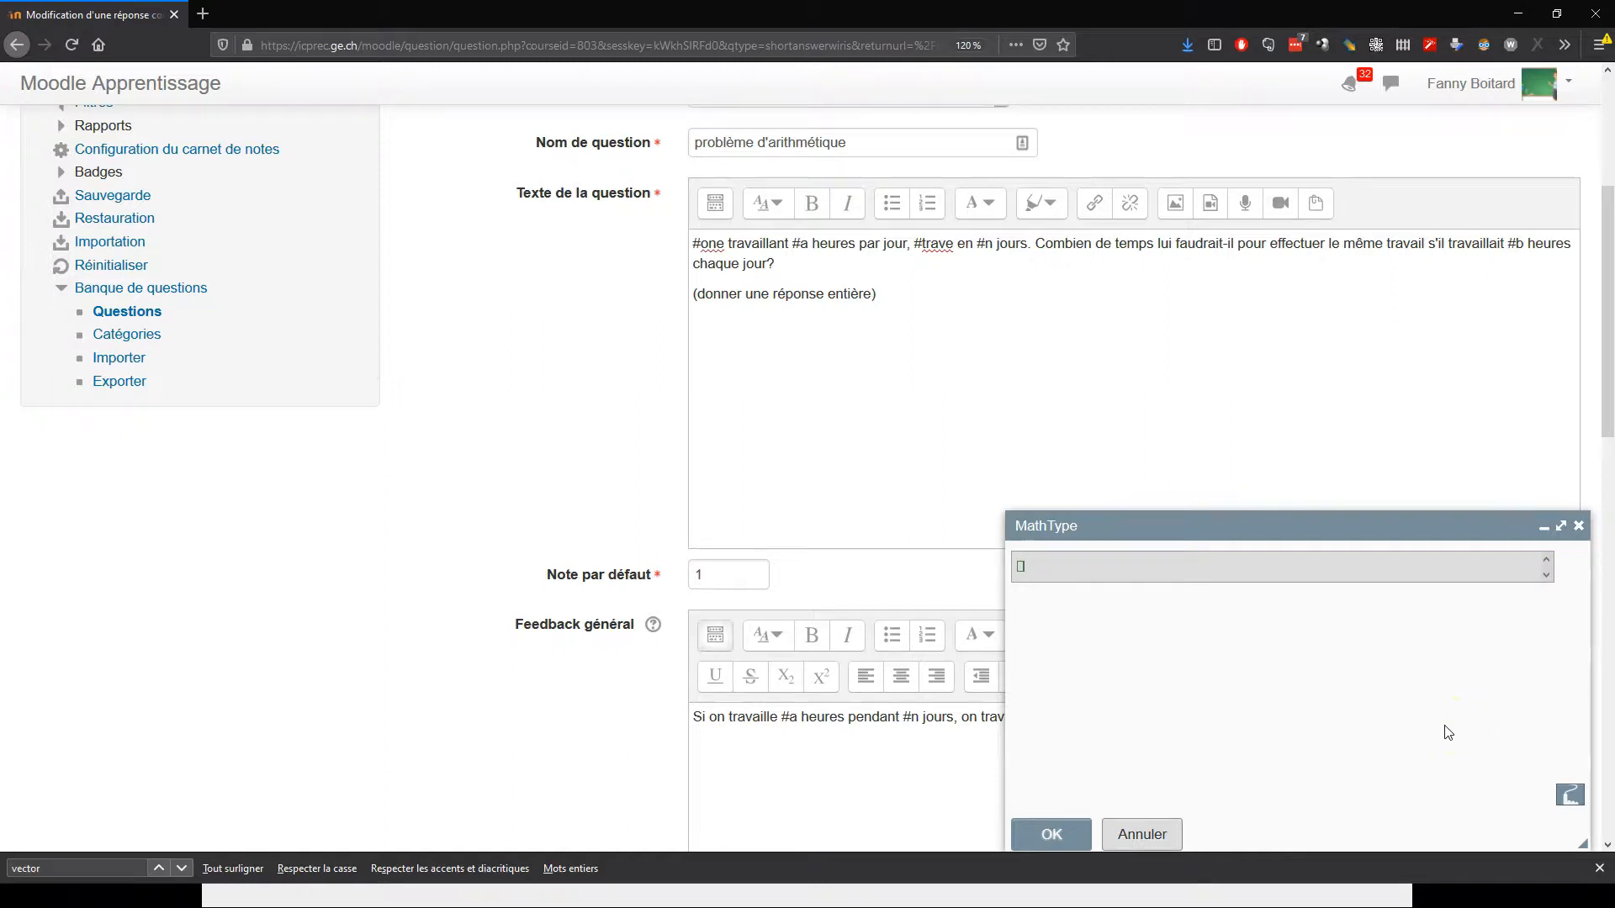
{"action": "type", "text": "#n"}
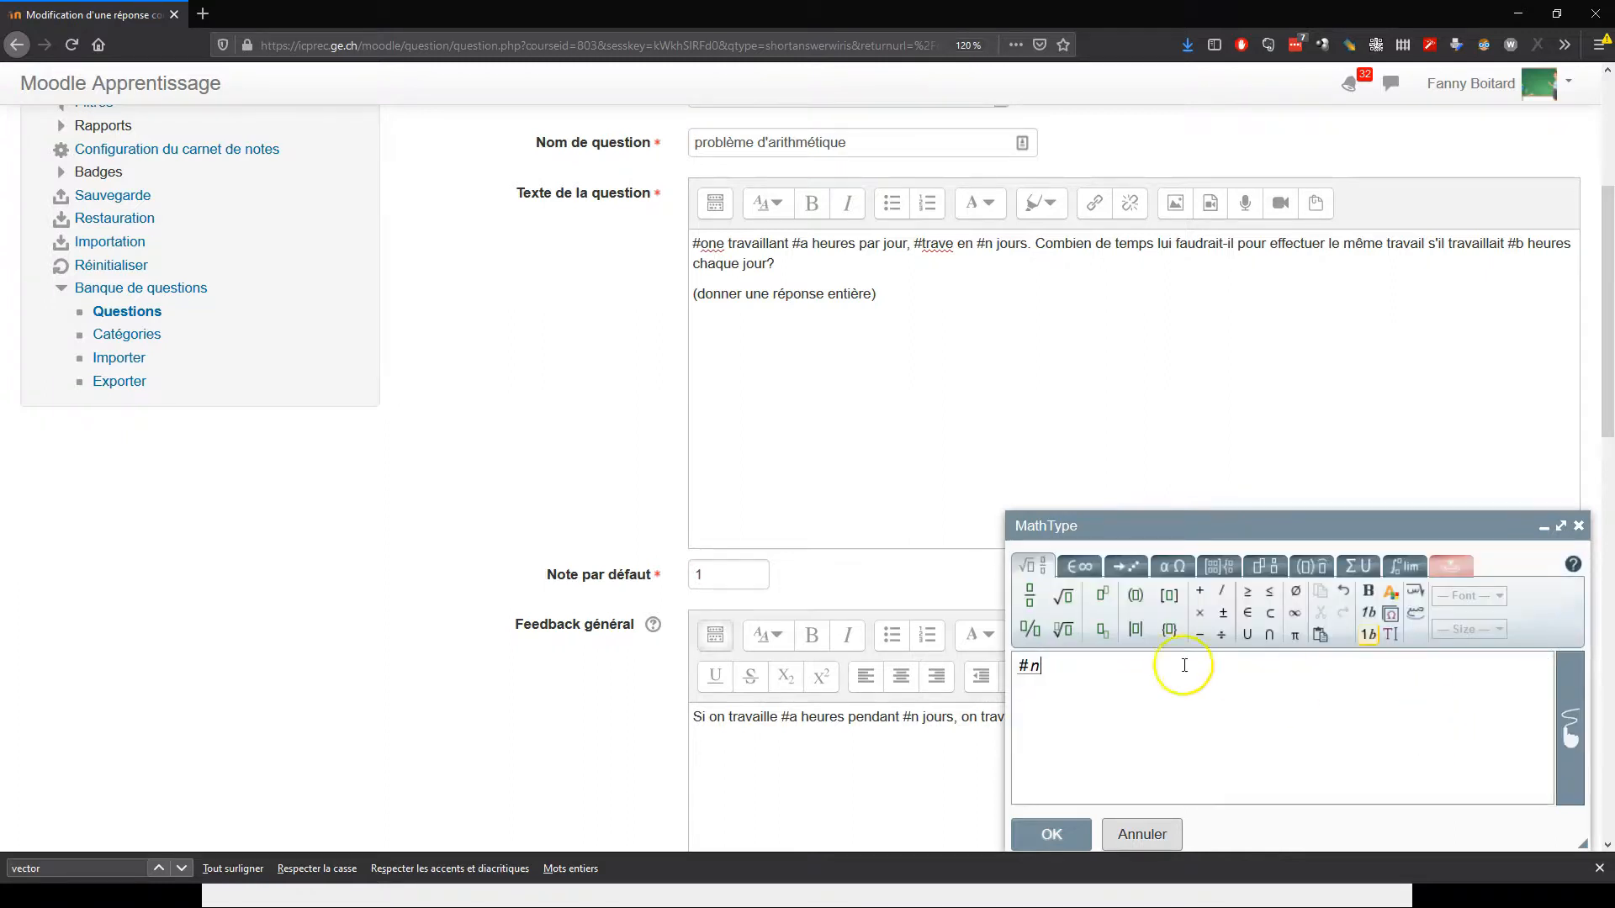
{"action": "left_click", "coordinate": [1079, 565]}
{"action": "left_click", "coordinate": [1093, 594]}
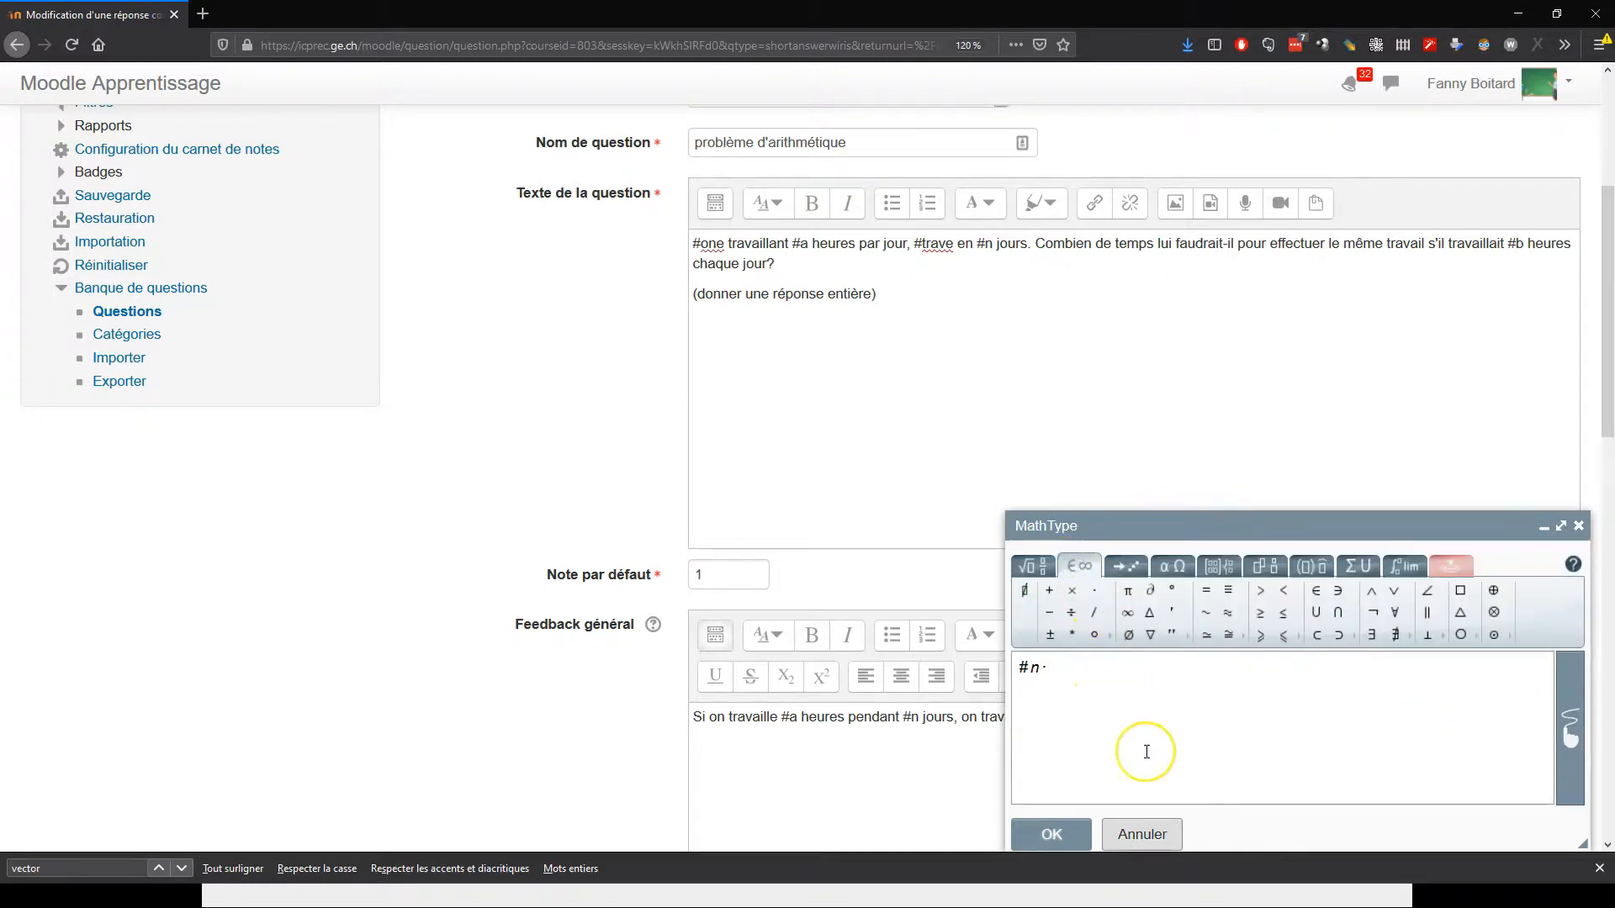
{"action": "type", "text": "#a"}
{"action": "left_click", "coordinate": [1053, 836]}
{"action": "type", "text": "heures."}
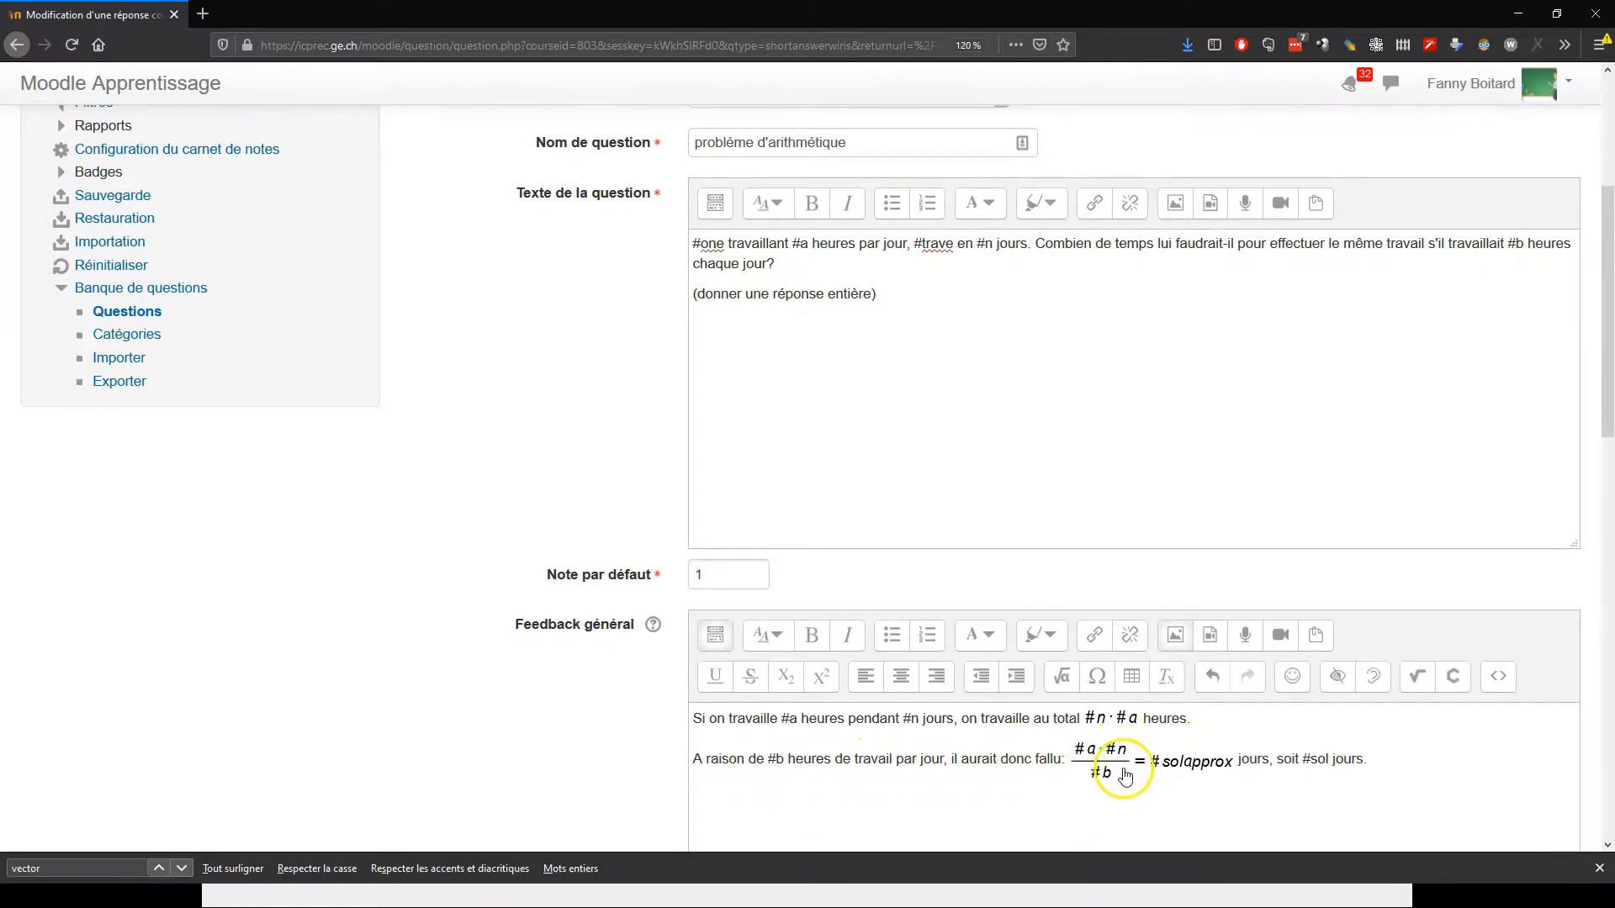
- Check the variables and formulas in the general feedback against the wording of the question text
{"action": "scroll", "coordinate": [1346, 749], "scroll_direction": "down", "scroll_amount": 2}
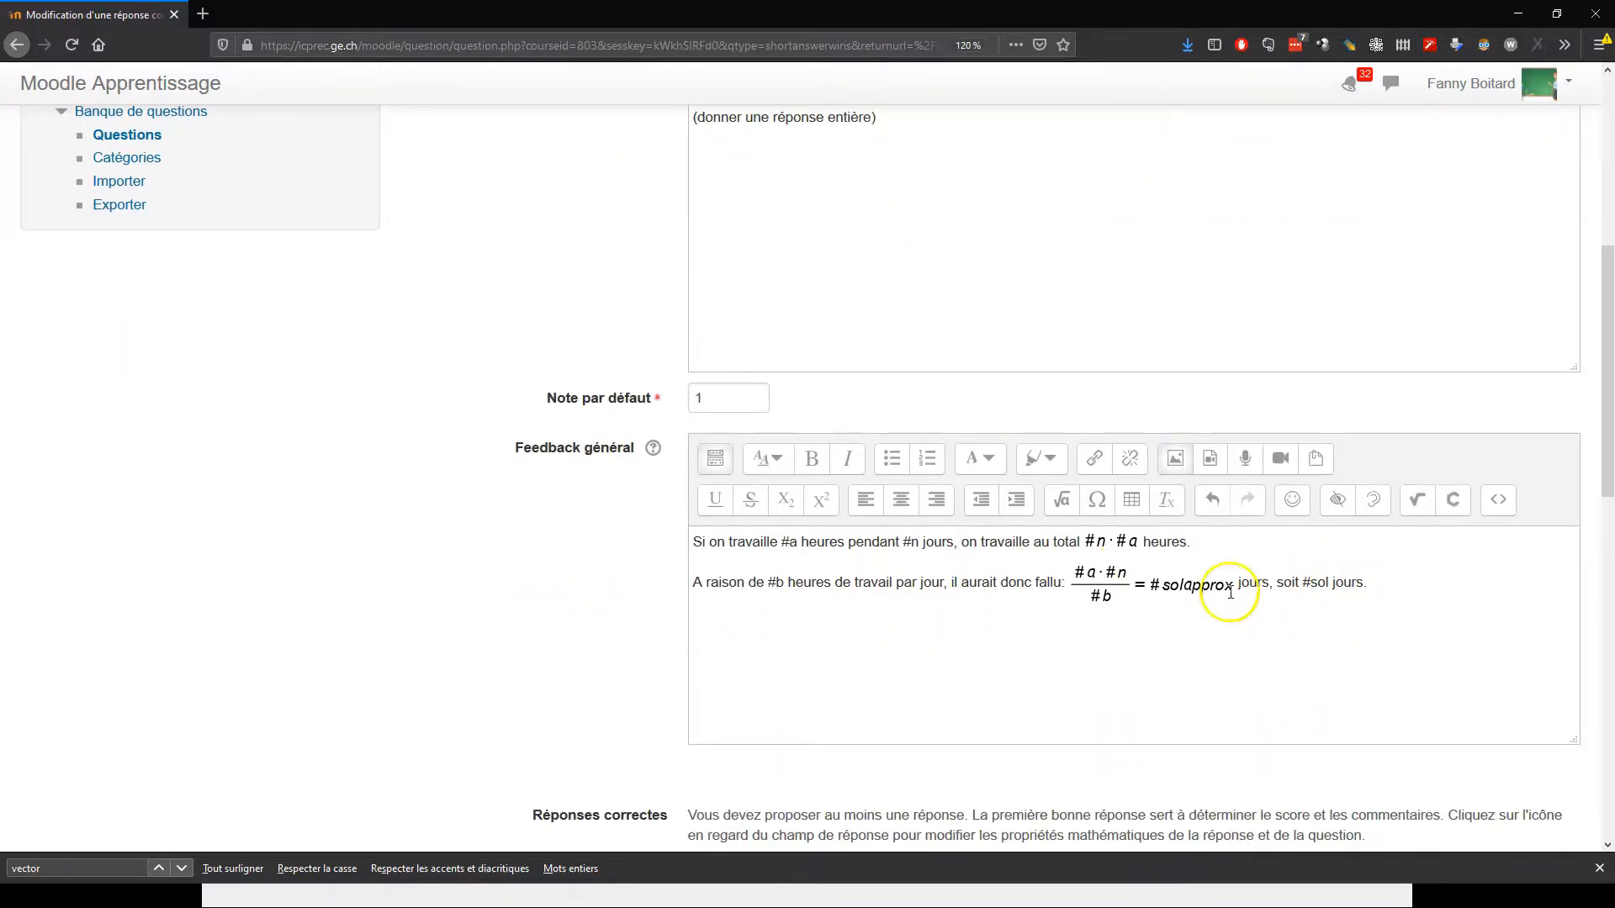
{"action": "double_click", "coordinate": [793, 542]}
{"action": "left_click", "coordinate": [874, 648]}
{"action": "scroll", "coordinate": [875, 648], "scroll_direction": "up", "scroll_amount": 3}
{"action": "left_click", "coordinate": [860, 453]}
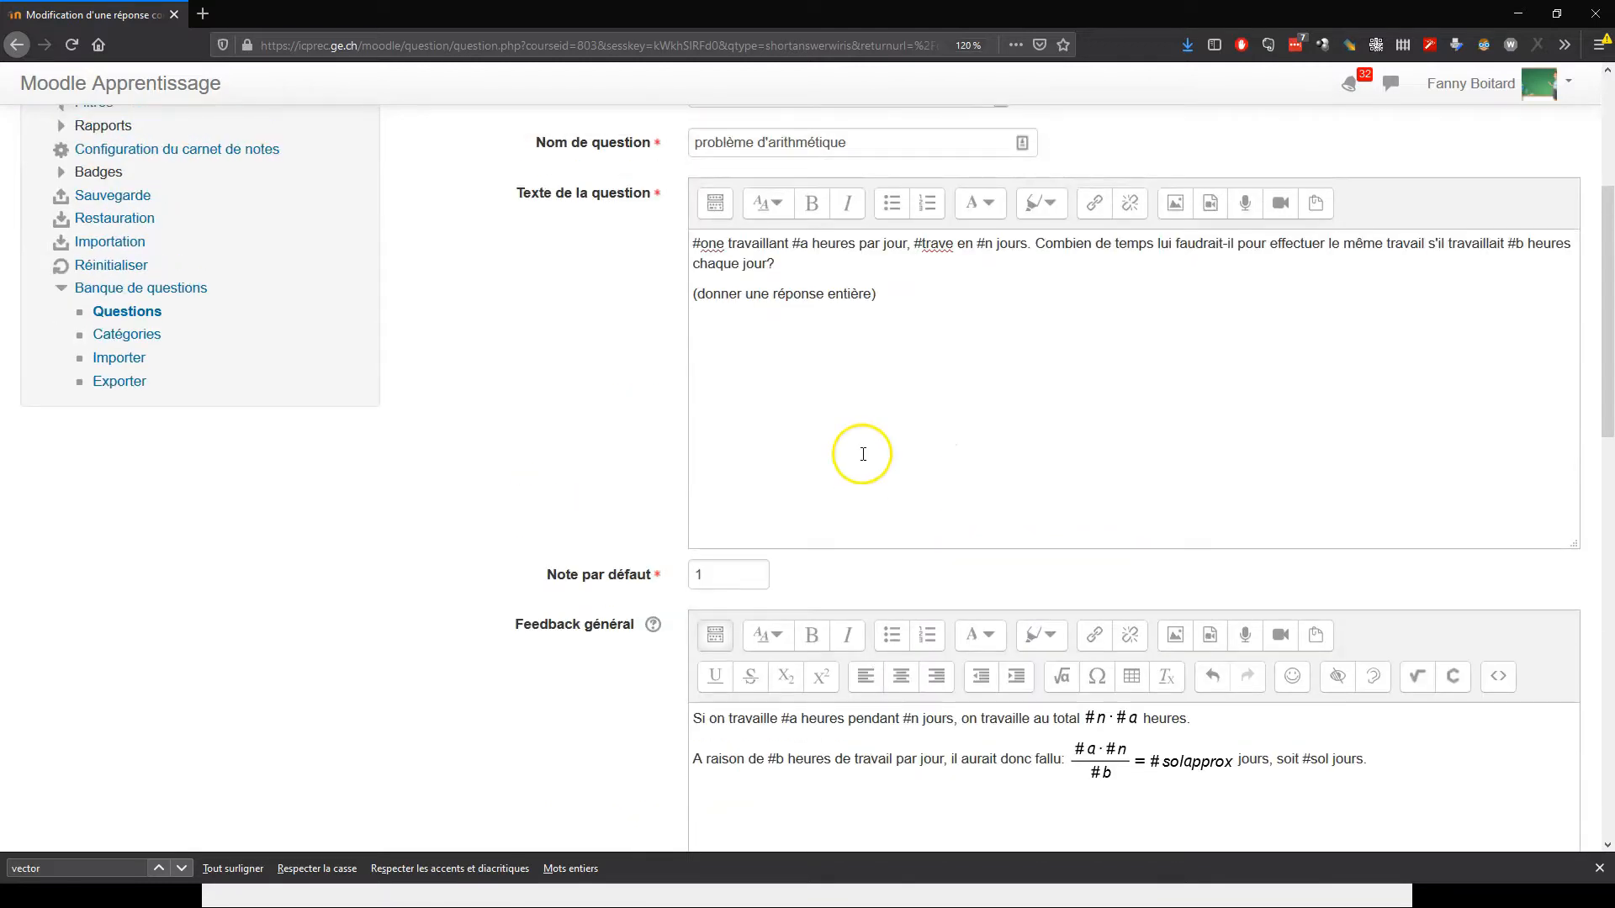
{"action": "left_click", "coordinate": [726, 257]}
{"action": "left_click", "coordinate": [862, 566]}
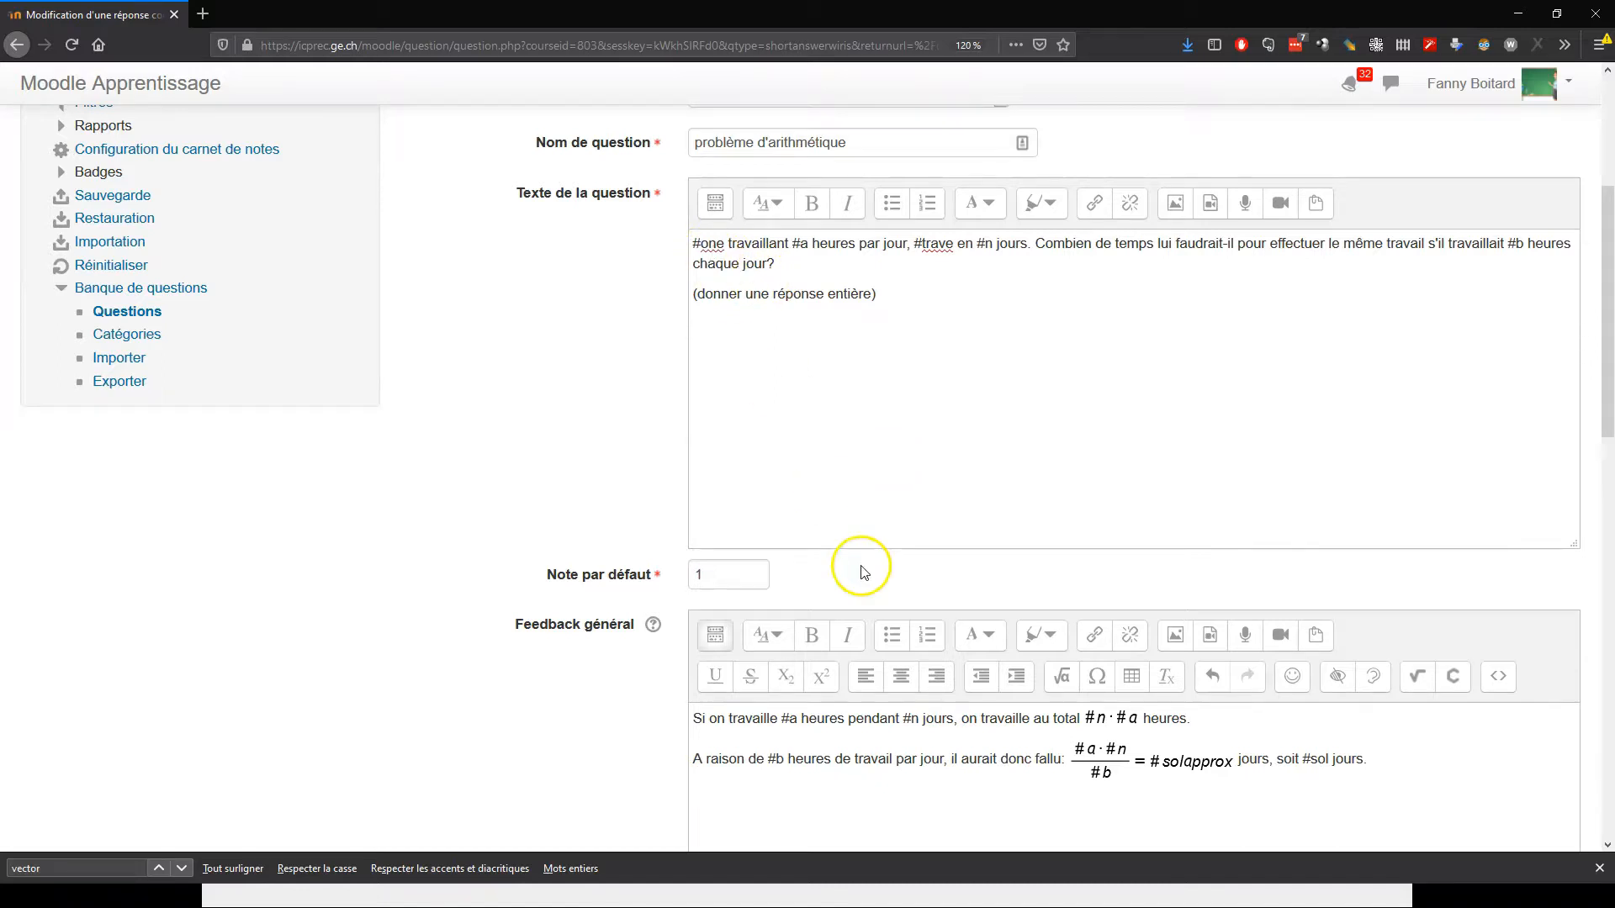
{"action": "scroll", "coordinate": [862, 572], "scroll_direction": "down", "scroll_amount": 3}
{"action": "left_click", "coordinate": [884, 659]}
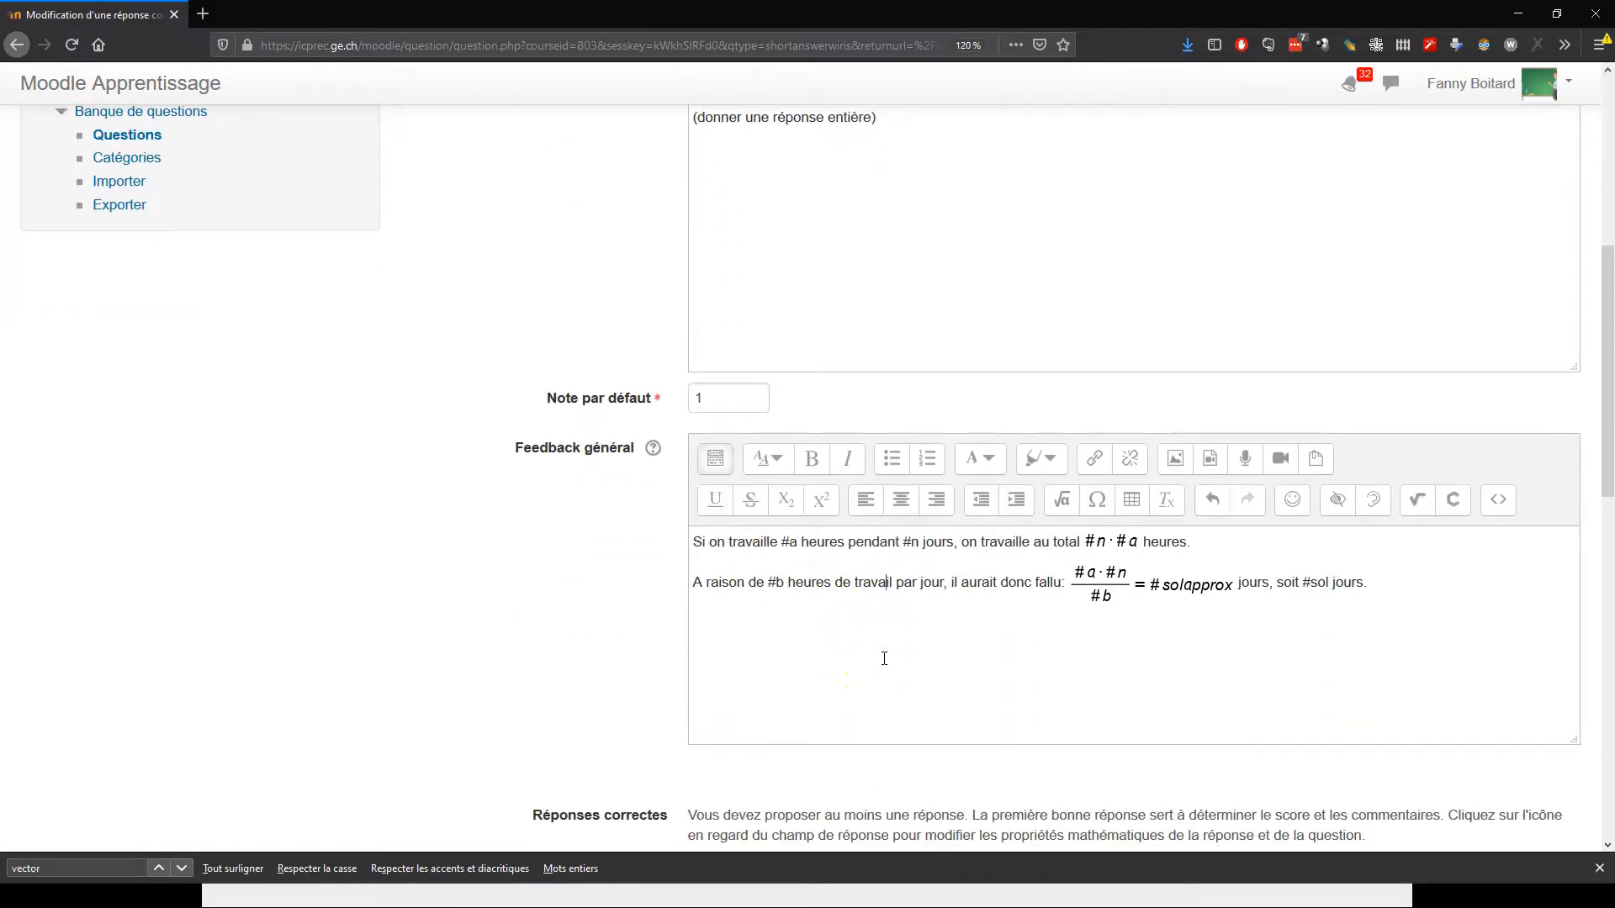
- Save the question changes while continuing to edit, and open the question's preview
{"action": "scroll", "coordinate": [884, 658], "scroll_direction": "down", "scroll_amount": 15}
{"action": "left_click", "coordinate": [804, 615]}
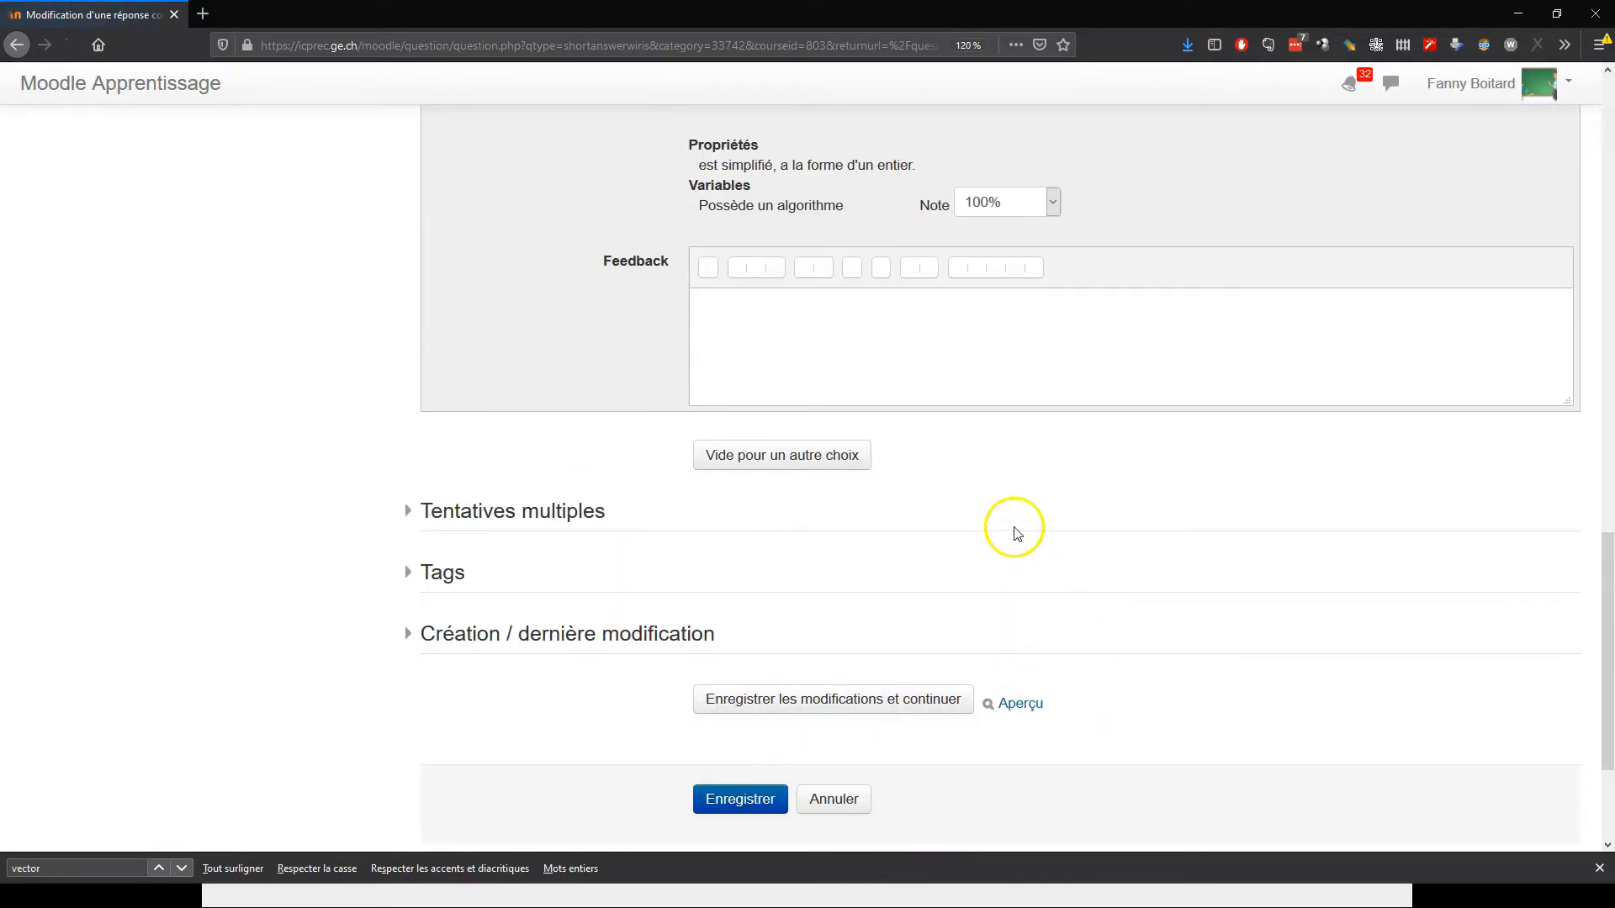
{"action": "left_click", "coordinate": [1025, 800]}
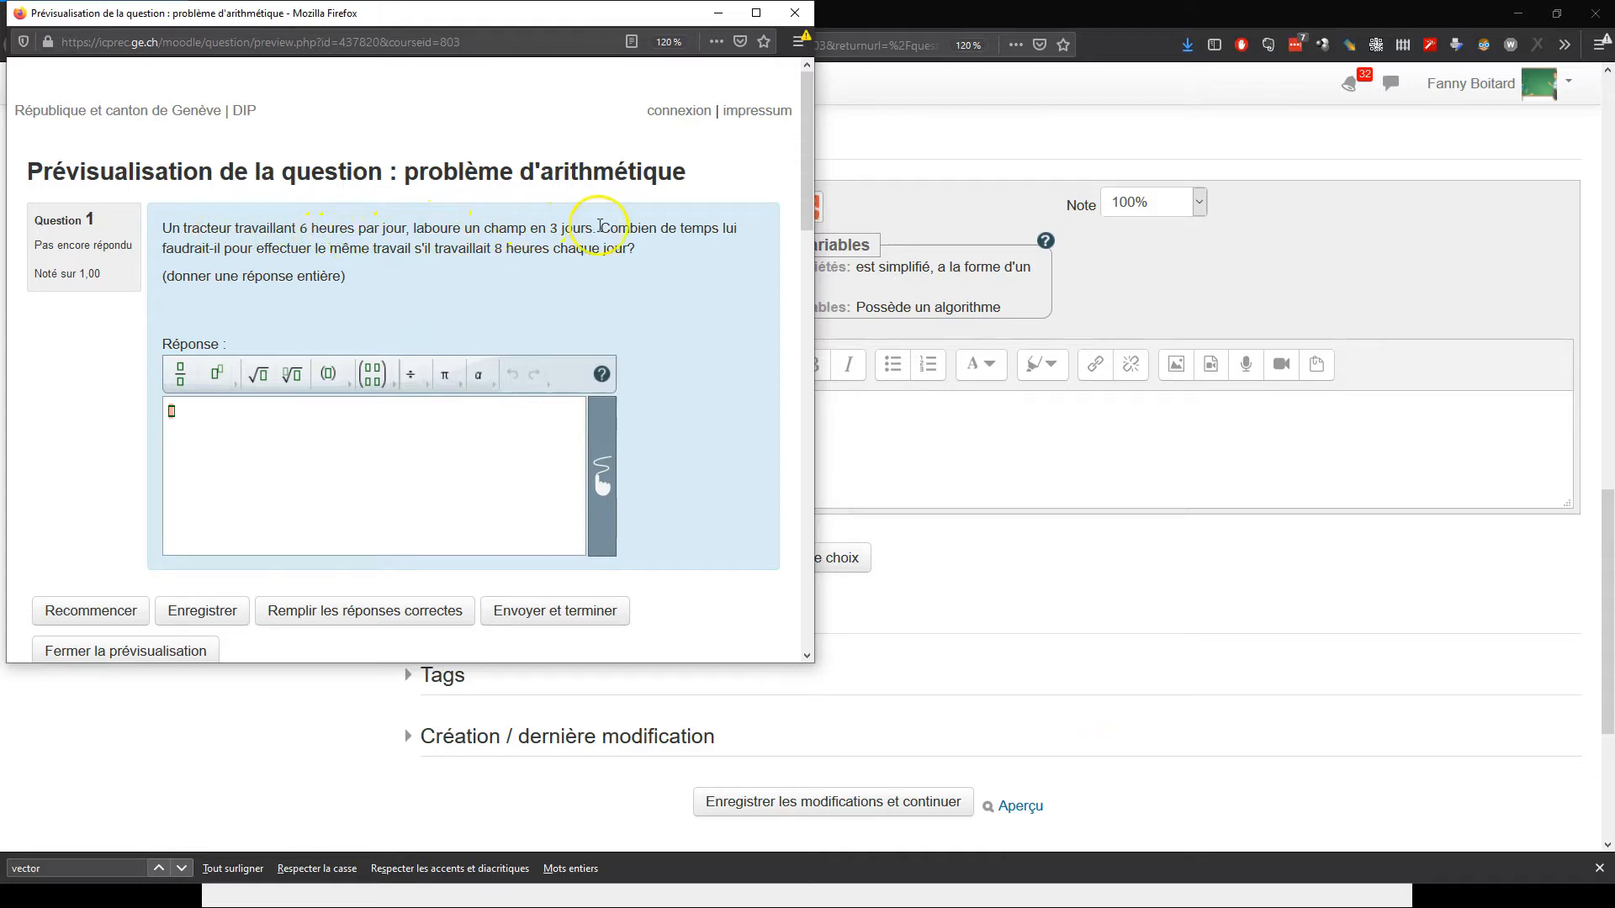
- Submit and finish the previewed question unanswered, for two random variants, and examine the feedback and correct answer of each
{"action": "left_click", "coordinate": [565, 614]}
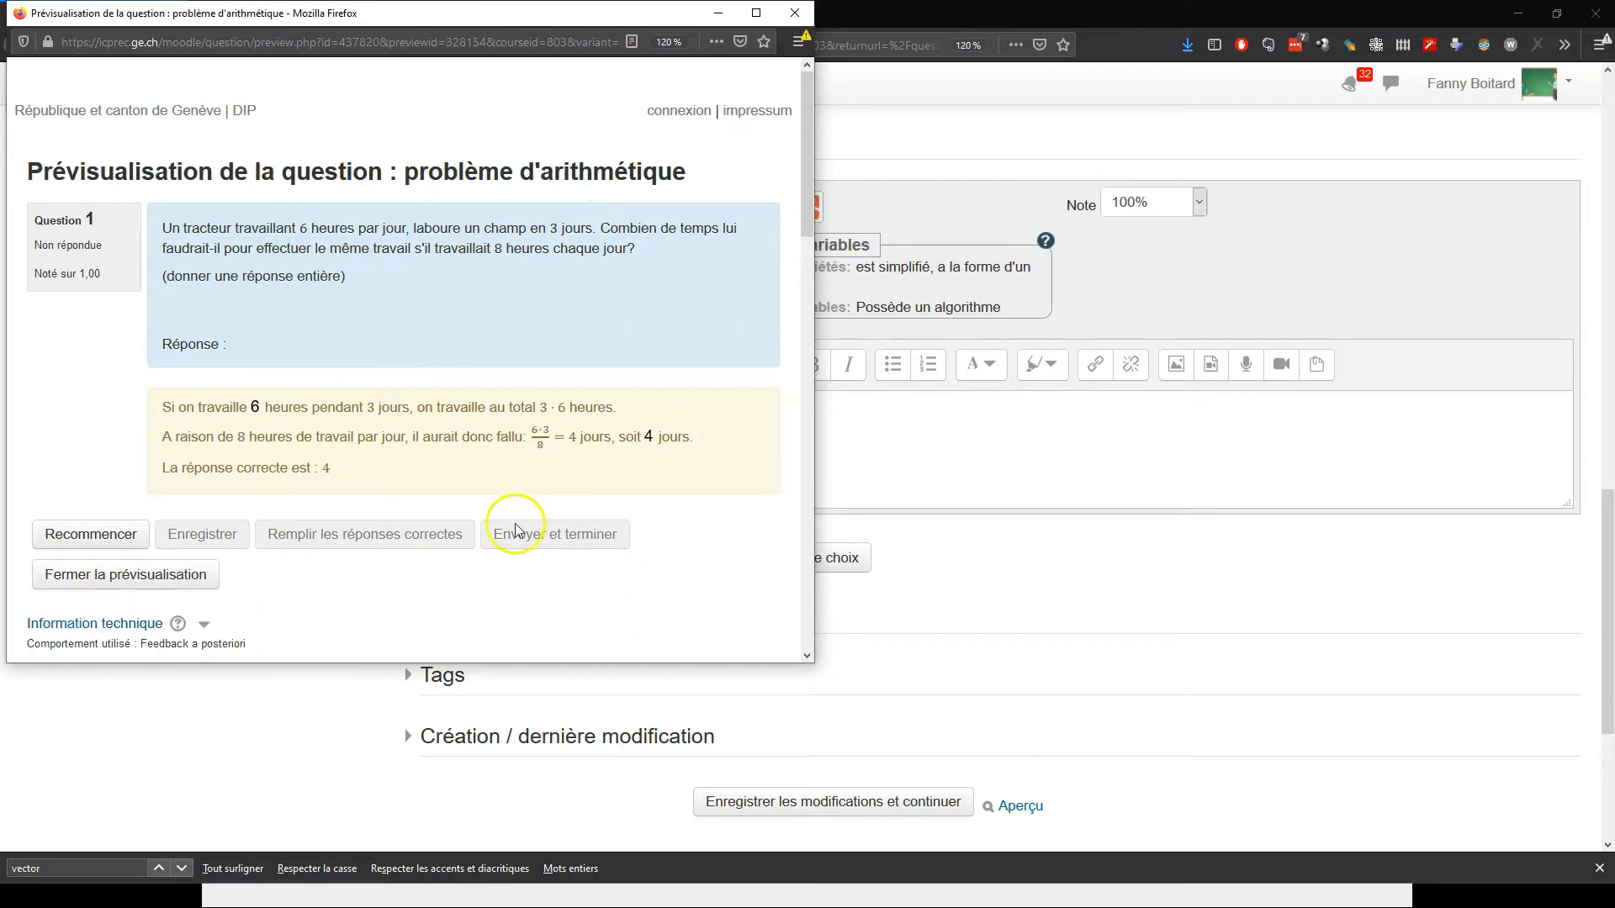
{"action": "scroll", "coordinate": [333, 475], "scroll_direction": "down", "scroll_amount": 3}
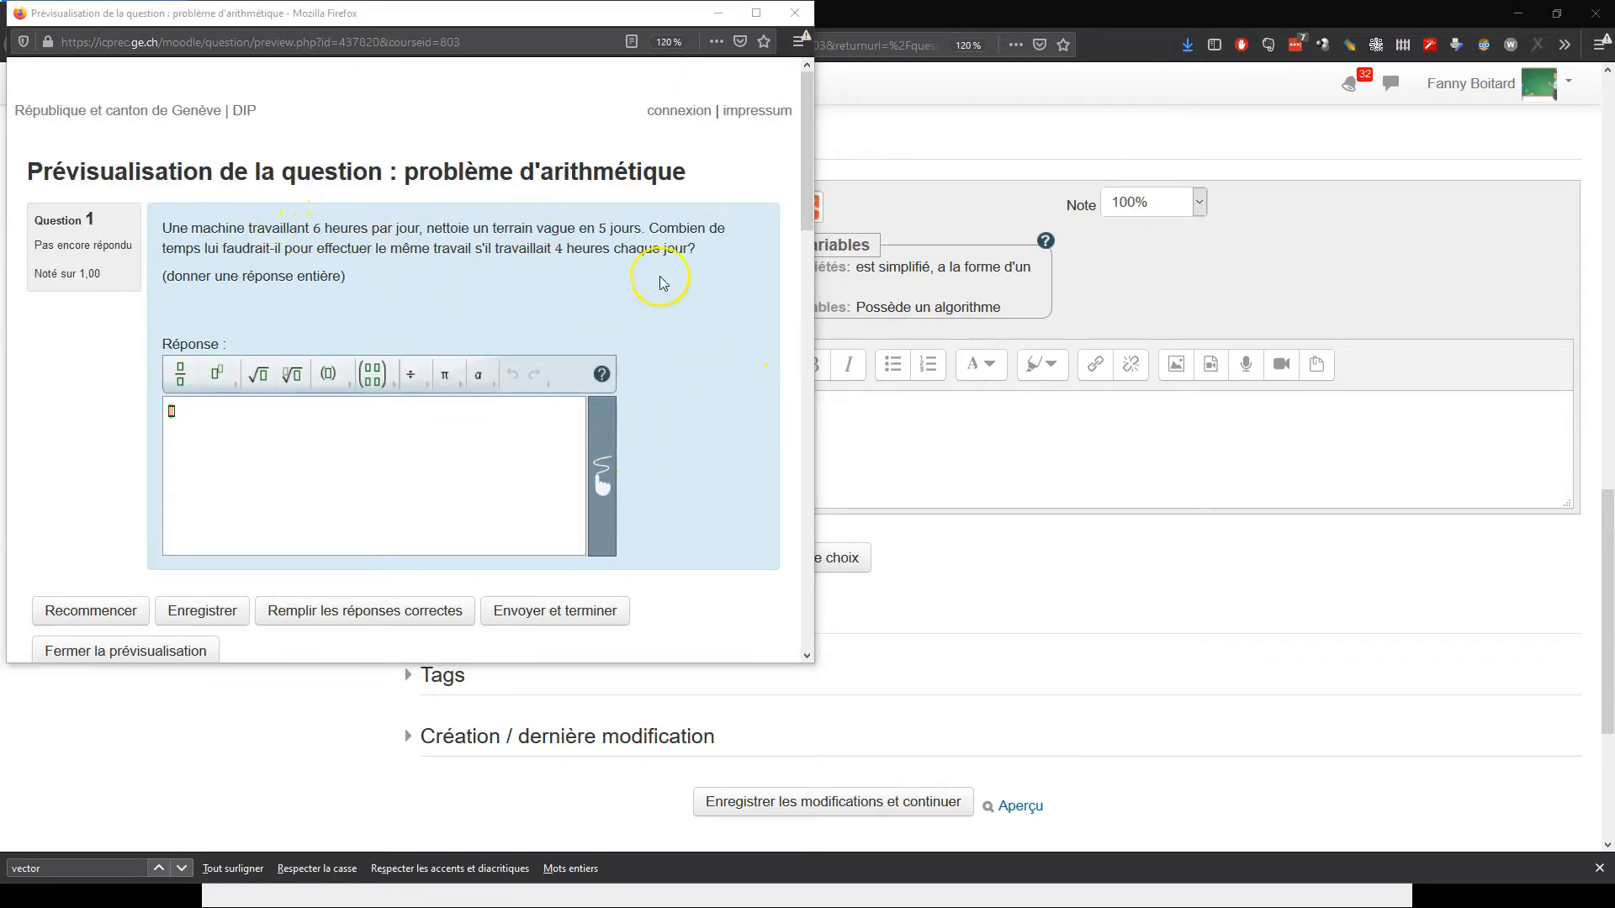
{"action": "scroll", "coordinate": [661, 282], "scroll_direction": "down", "scroll_amount": 3}
{"action": "scroll", "coordinate": [649, 256], "scroll_direction": "up", "scroll_amount": 3}
{"action": "left_click", "coordinate": [595, 611]}
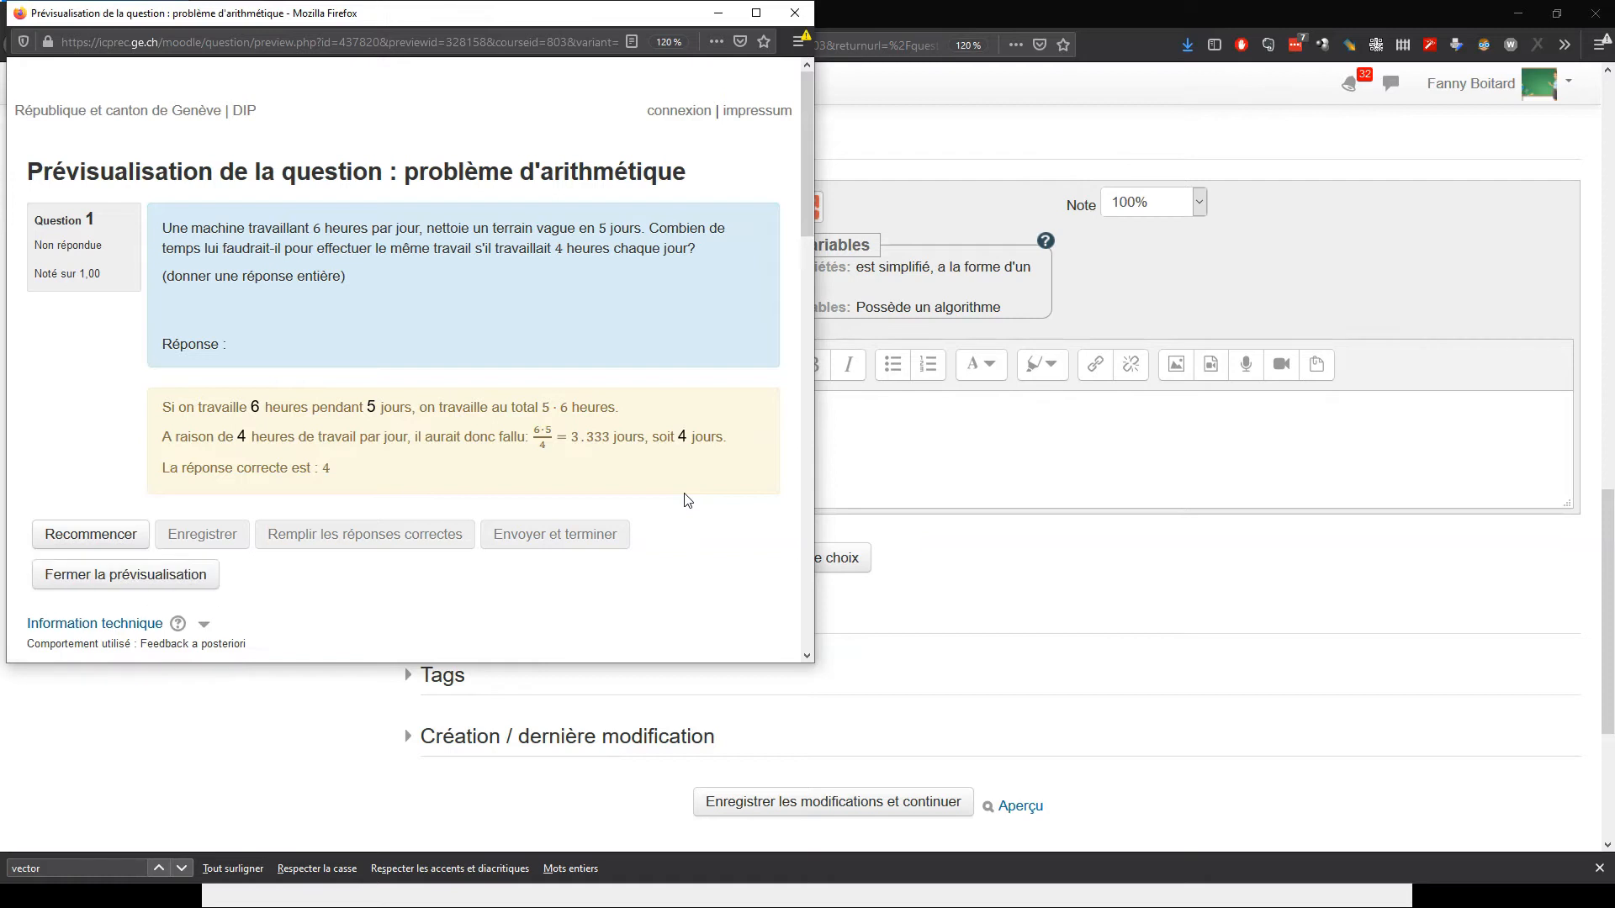
{"action": "scroll", "coordinate": [685, 493], "scroll_direction": "down", "scroll_amount": 1}
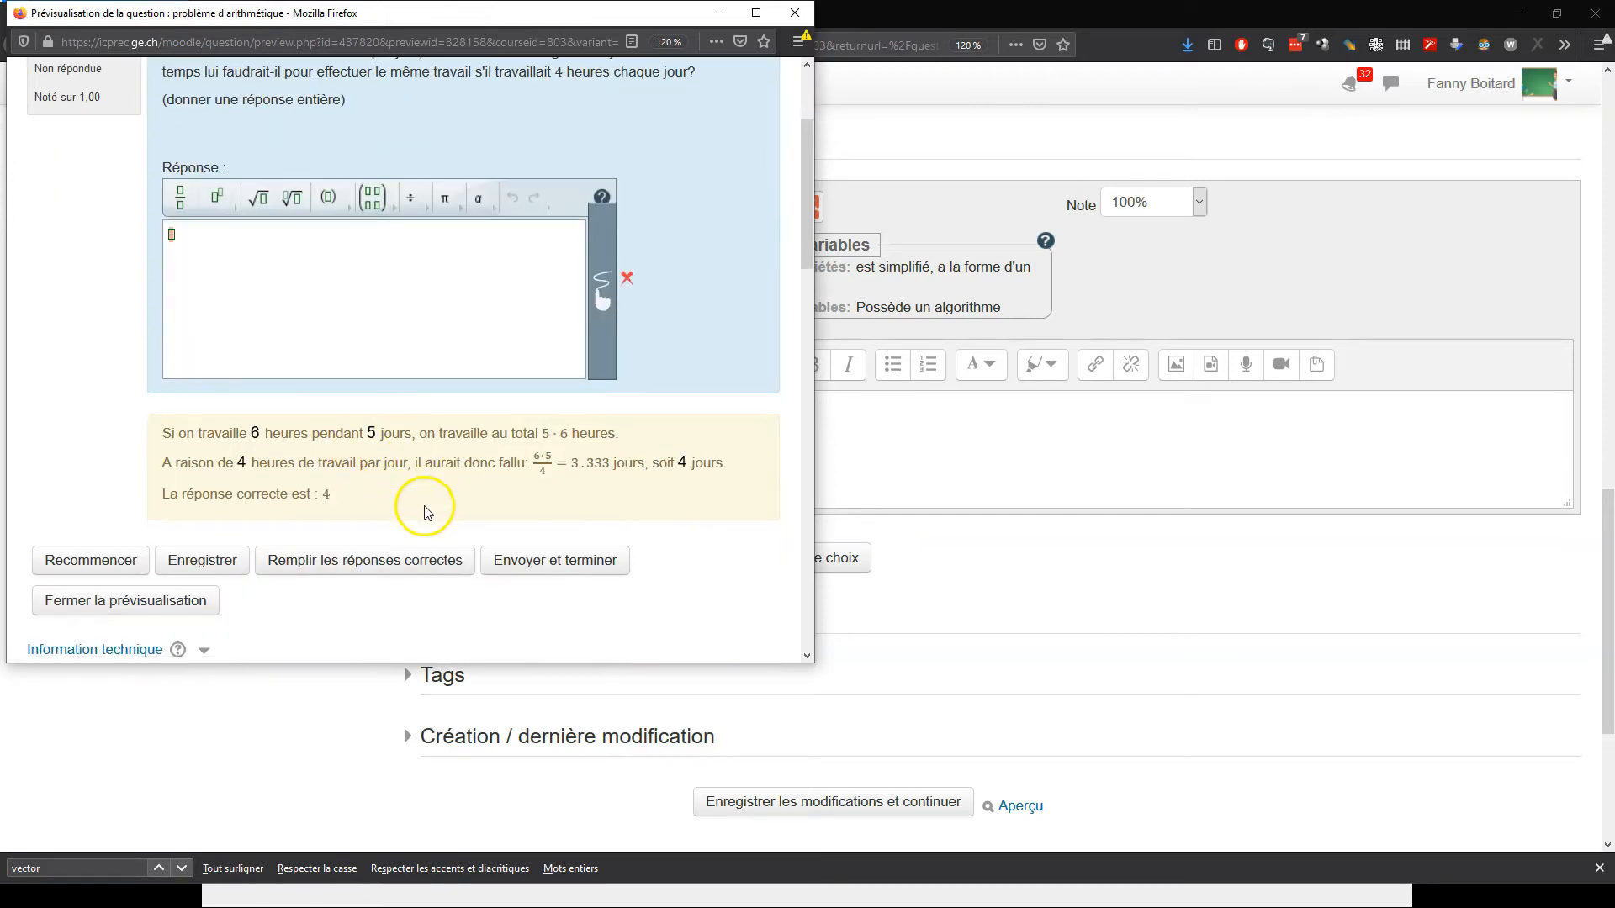